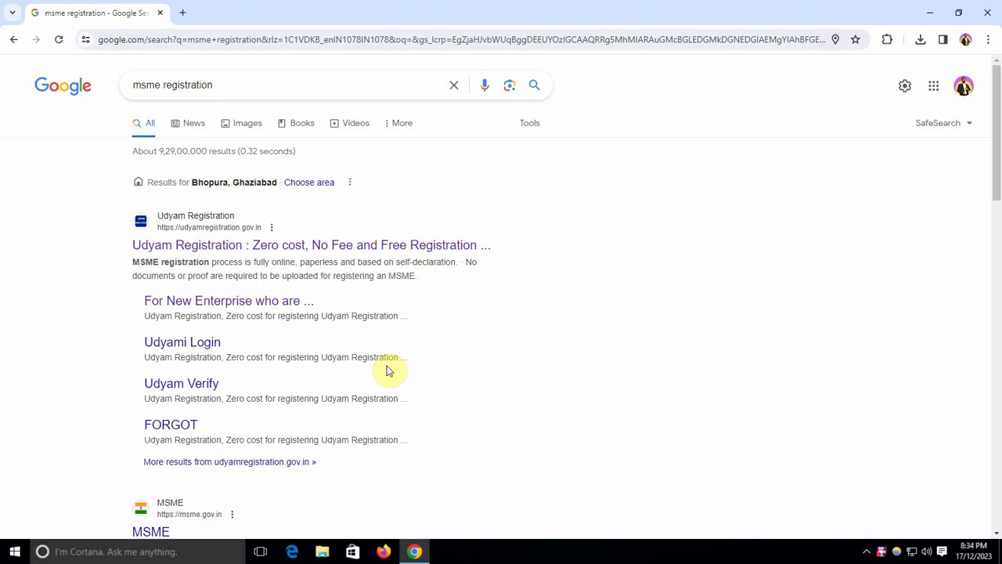
# From the 'msme registration' Google results, open udyamregistration.gov.in
pyautogui.click(228, 85)
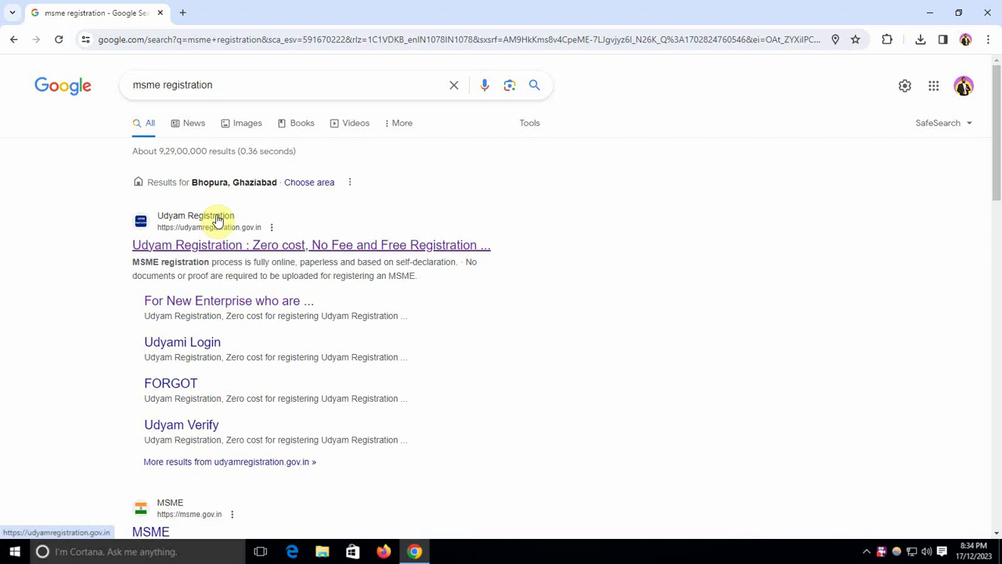
pyautogui.click(218, 221)
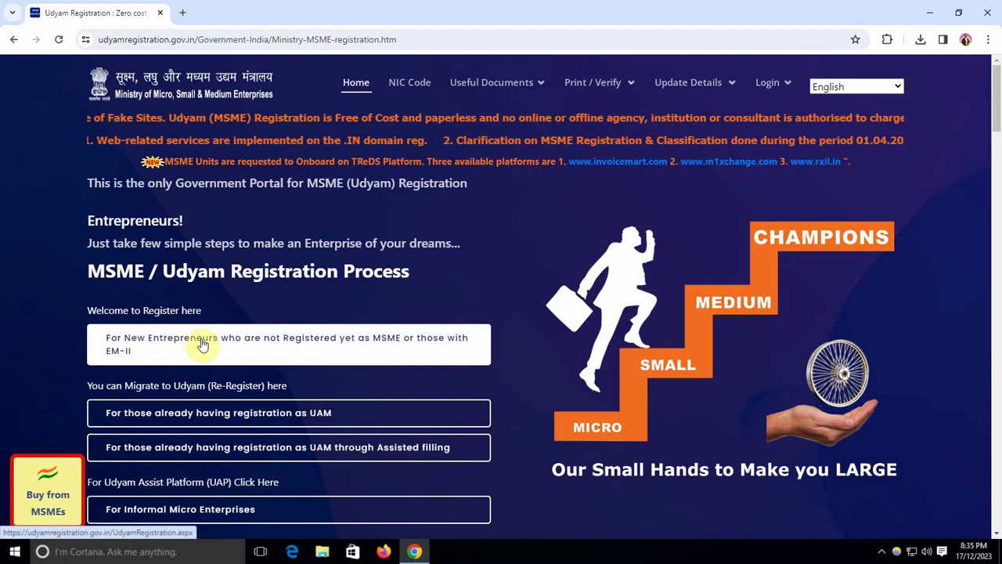
# Start registration as a new entrepreneur not yet registered as MSME
pyautogui.click(167, 351)
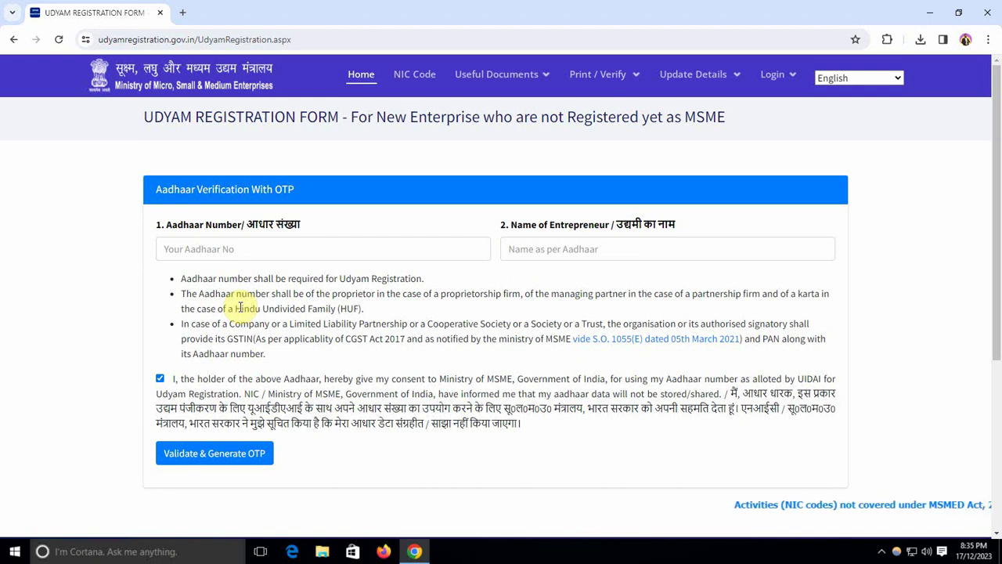
# Enter the Aadhaar number and the entrepreneur's name as per Aadhaar, then request the OTP
pyautogui.click(220, 247)
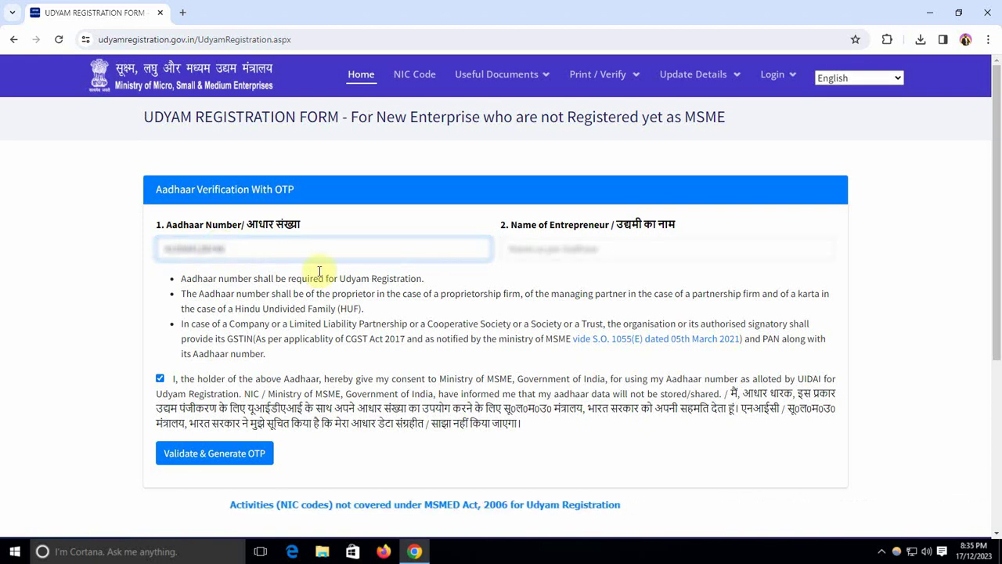
pyautogui.click(542, 247)
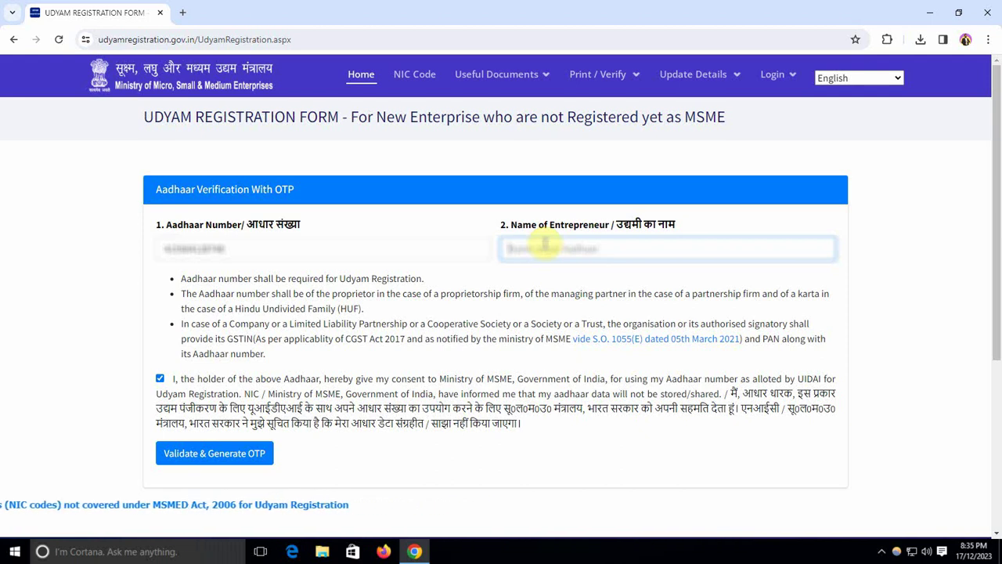
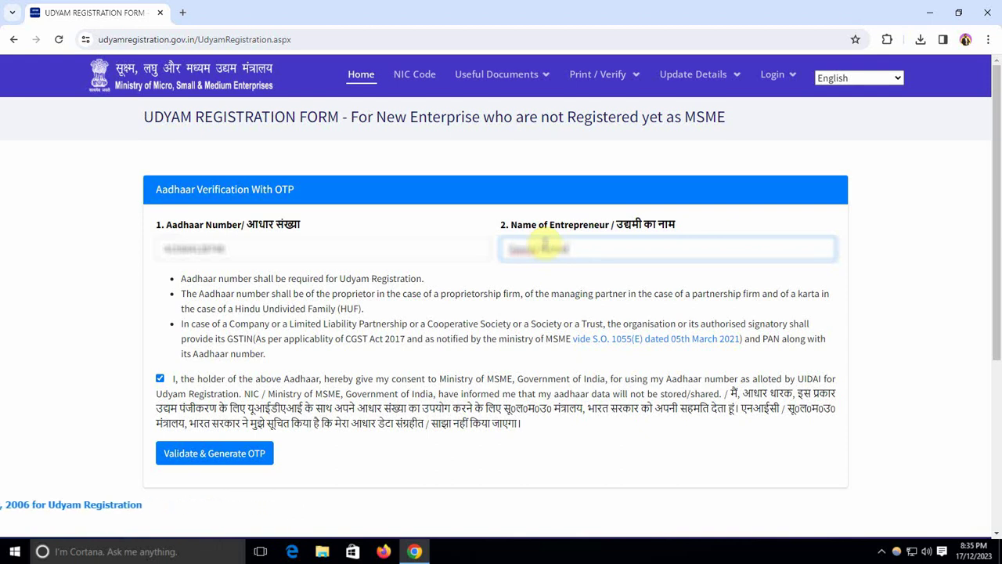
pyautogui.click(592, 281)
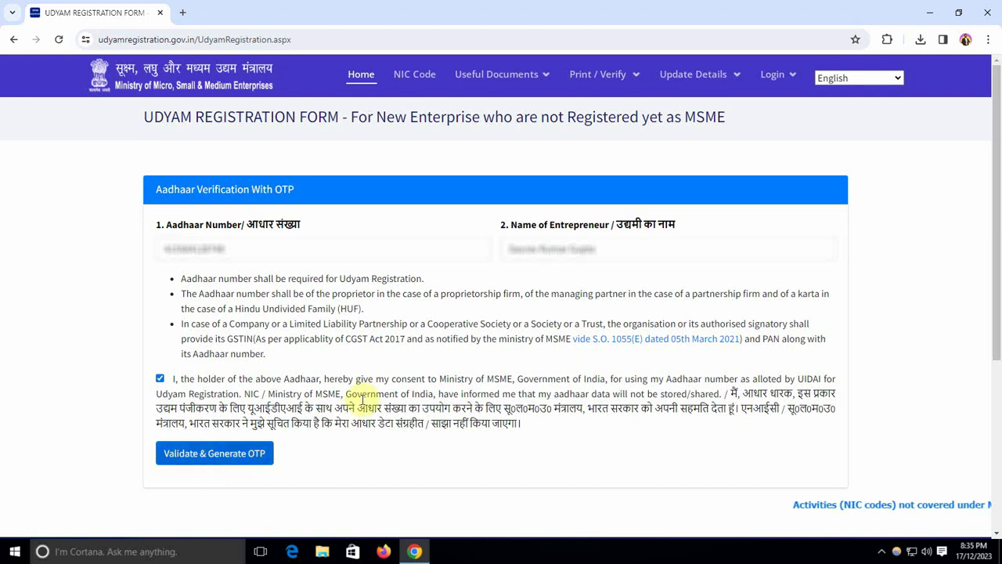
pyautogui.scroll(-3, 344, 396)
pyautogui.click(285, 287)
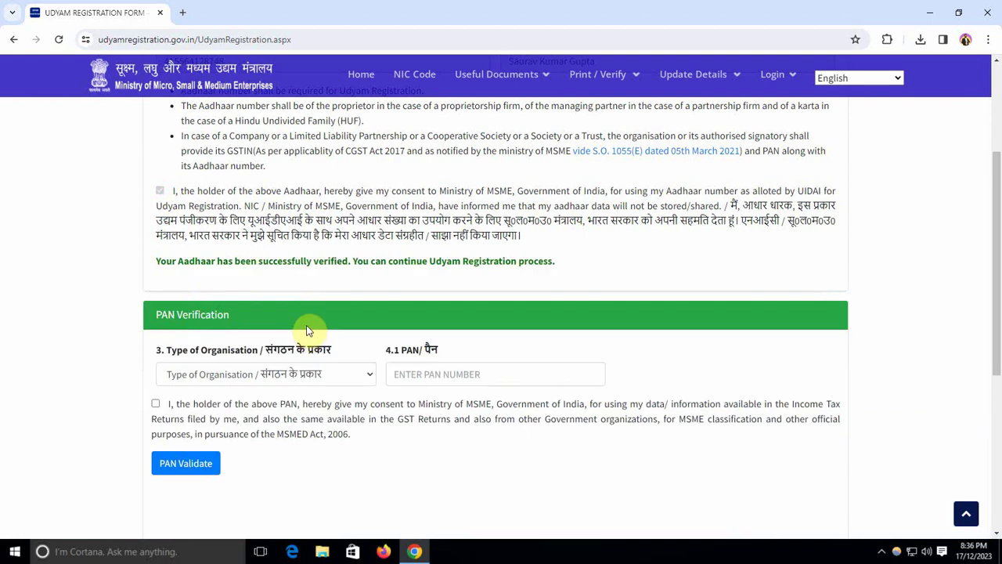
# Scroll the form to bring the PAN Verification section into view
pyautogui.scroll(2, 309, 329)
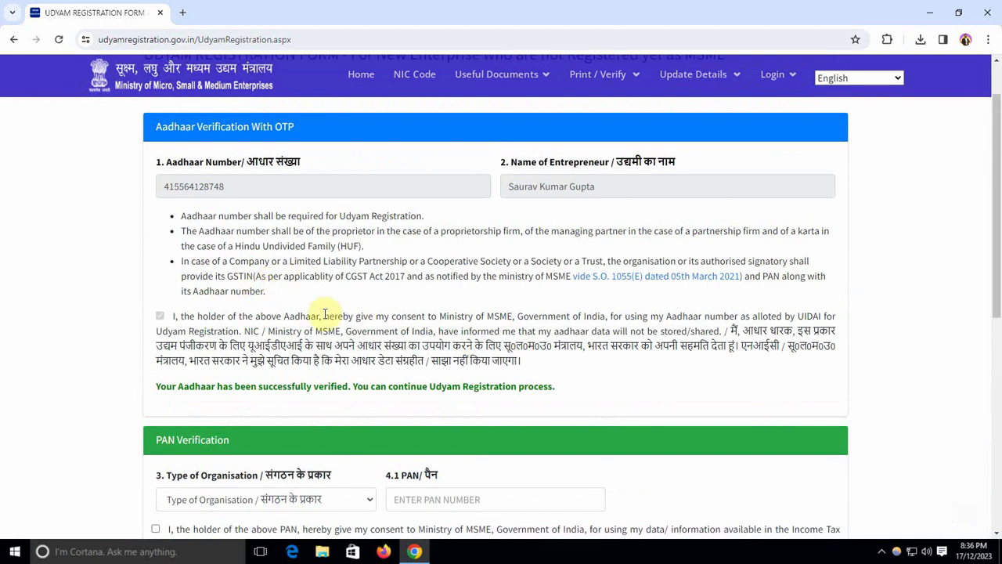
pyautogui.scroll(-2, 326, 321)
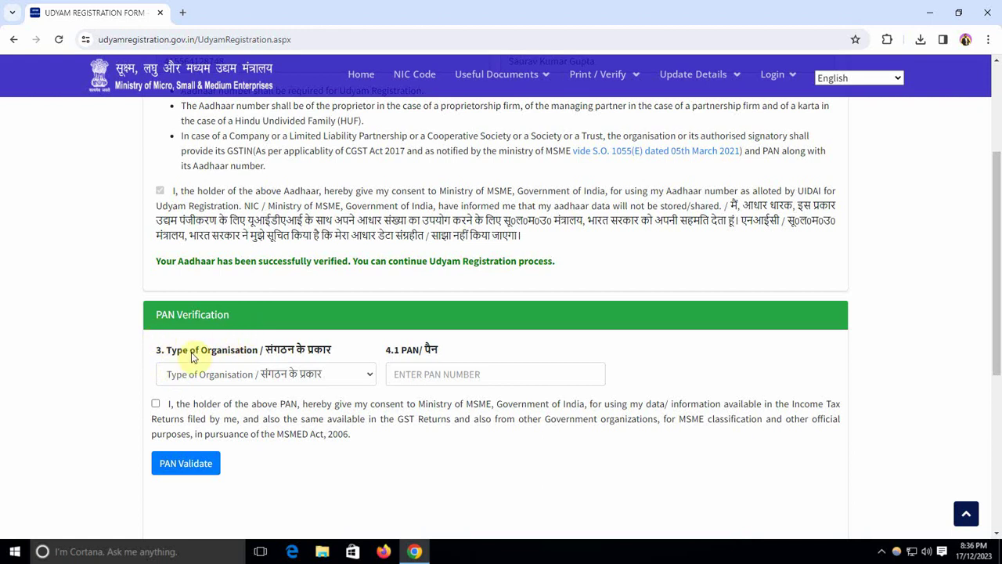
# Set Type of Organisation to '1. Proprietary'
pyautogui.click(227, 375)
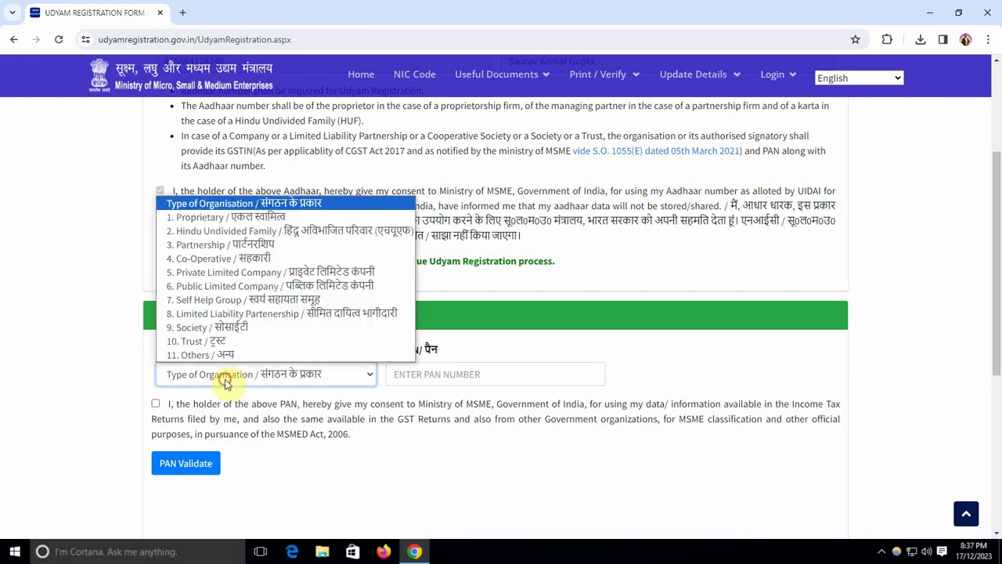
pyautogui.click(223, 216)
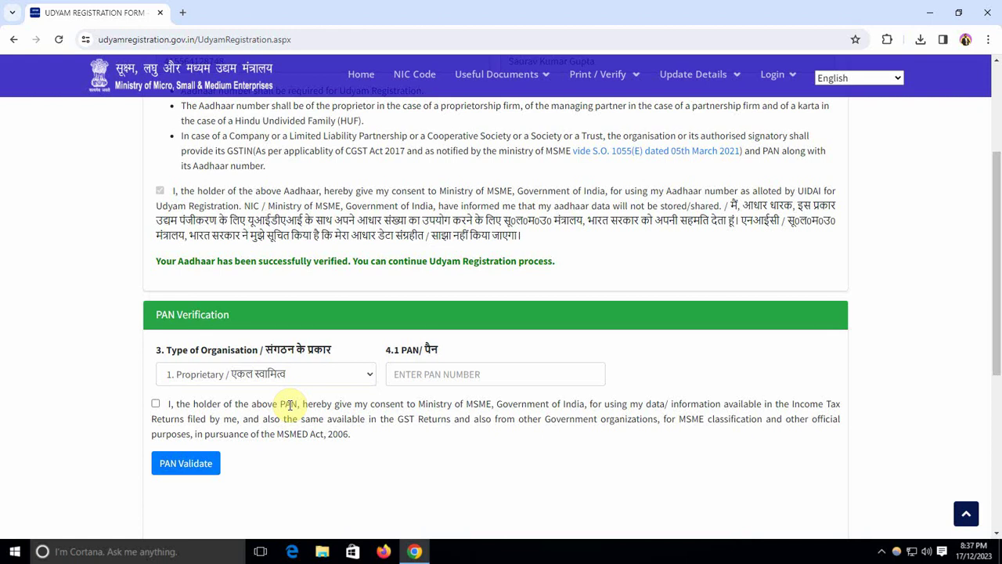
pyautogui.click(280, 375)
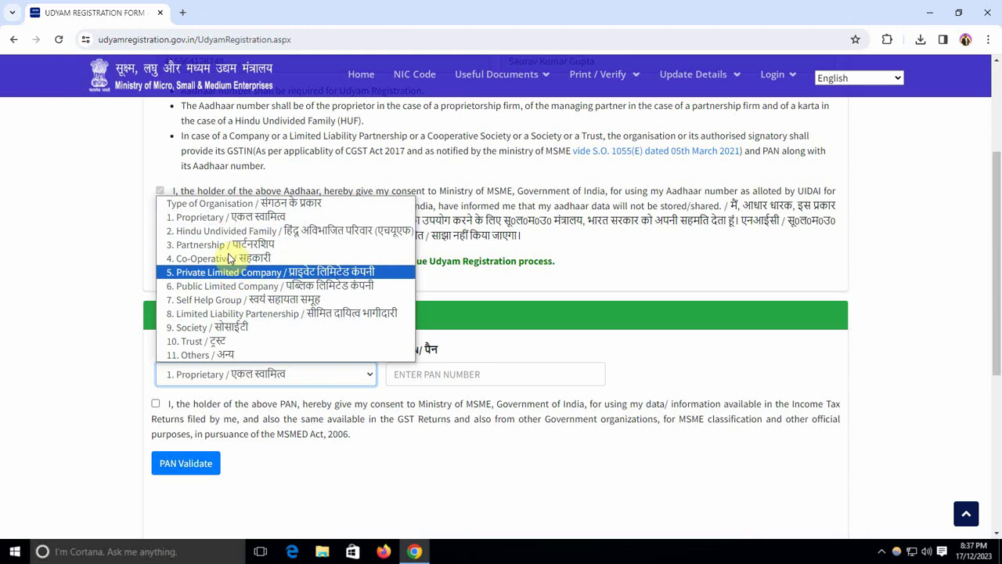
pyautogui.click(266, 405)
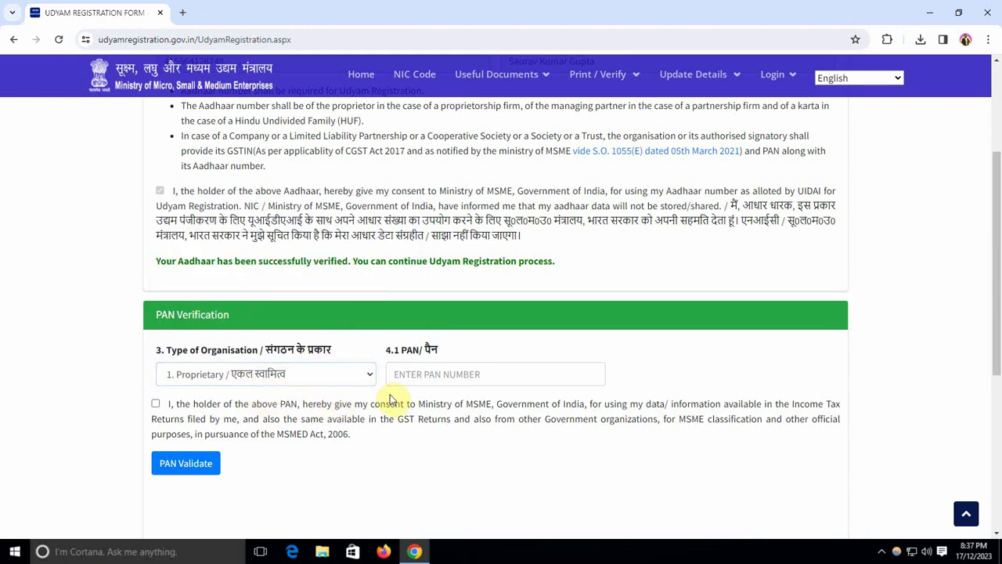
# Enter the PAN, give PAN consent, and validate it
pyautogui.click(408, 375)
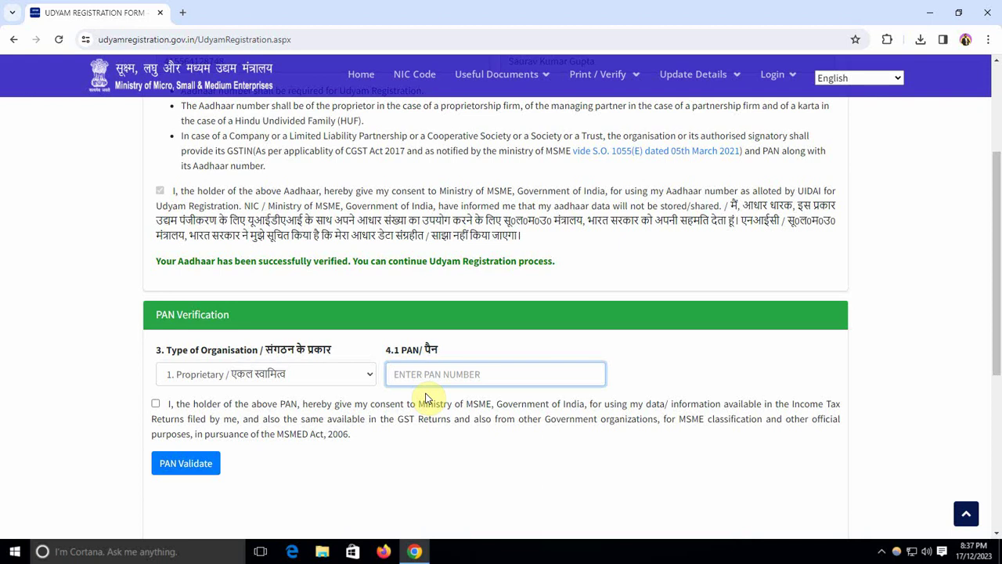
pyautogui.write('C')
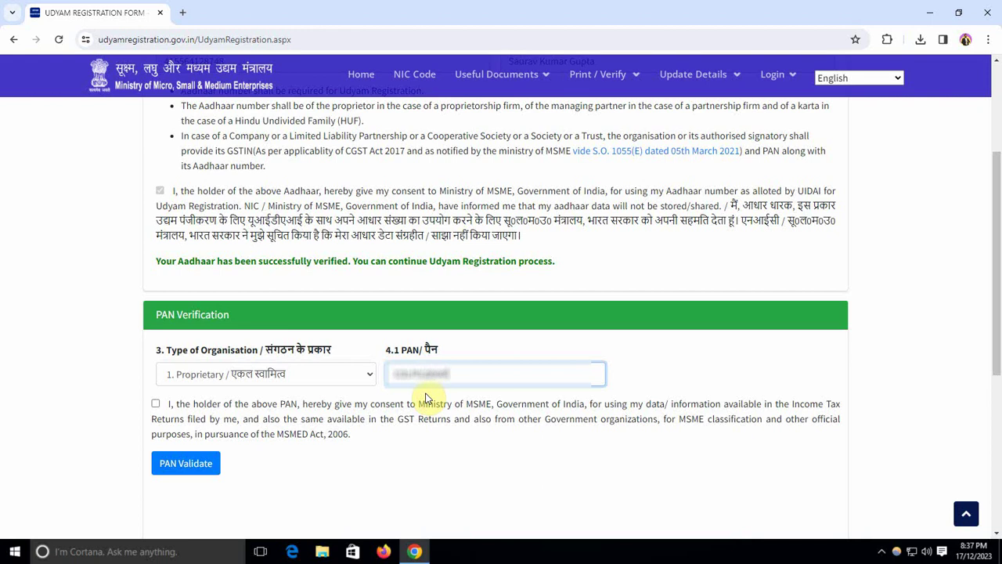
pyautogui.click(435, 436)
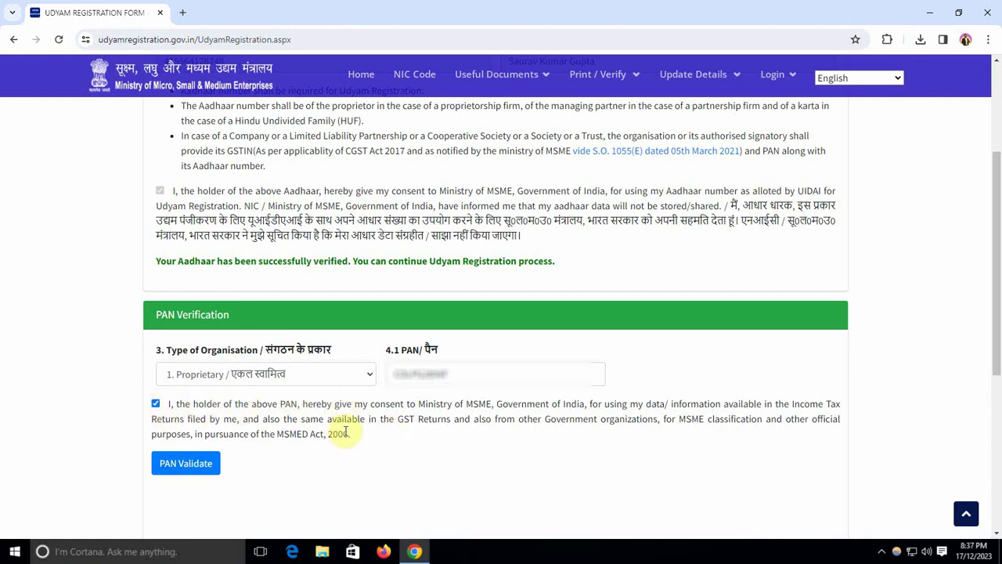
pyautogui.click(182, 468)
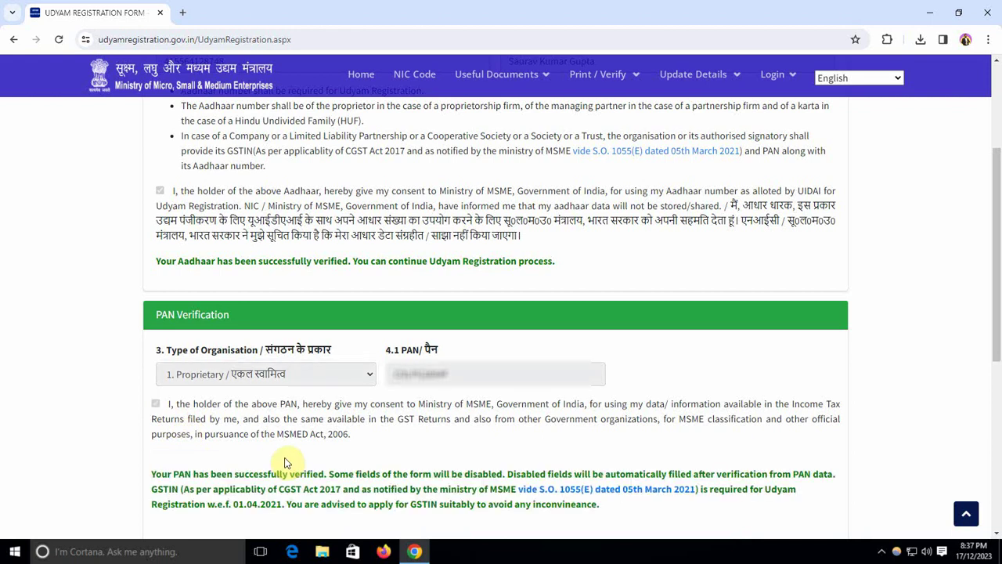
pyautogui.scroll(-3, 335, 423)
pyautogui.scroll(2, 335, 413)
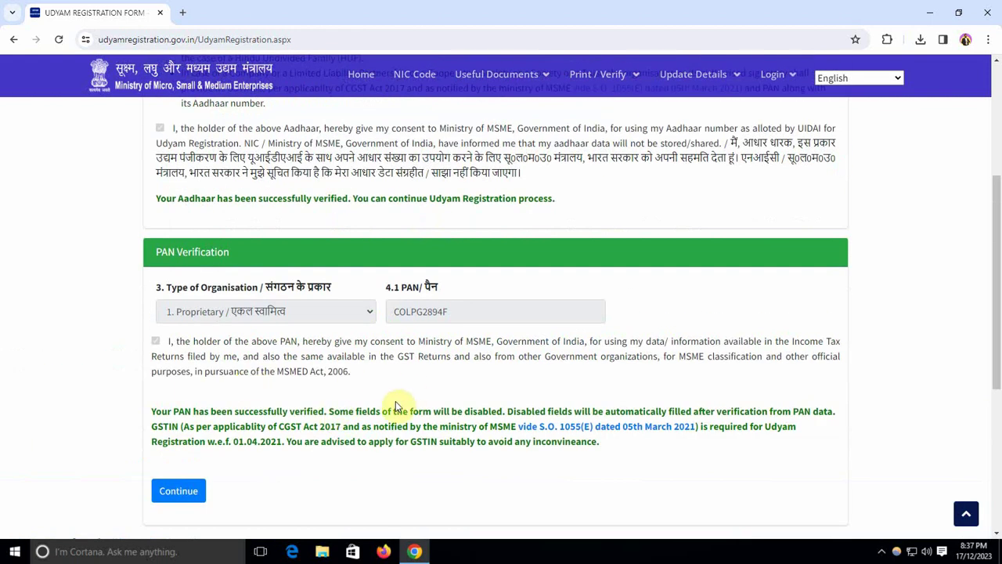
# Continue past PAN verification and answer 'No' to '4.3 Do you have GSTIN?'
pyautogui.click(178, 493)
pyautogui.scroll(-3, 323, 411)
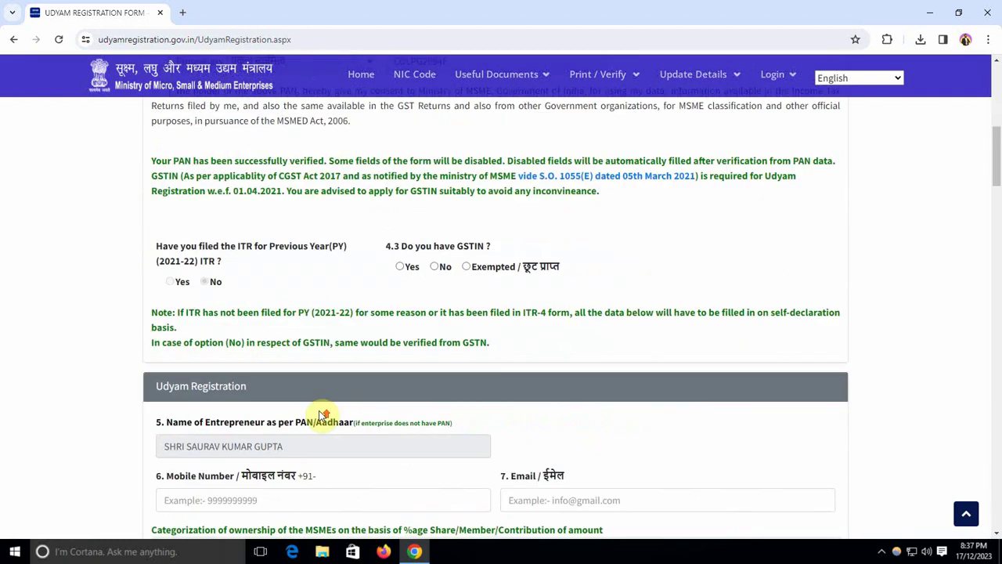
pyautogui.scroll(2, 319, 415)
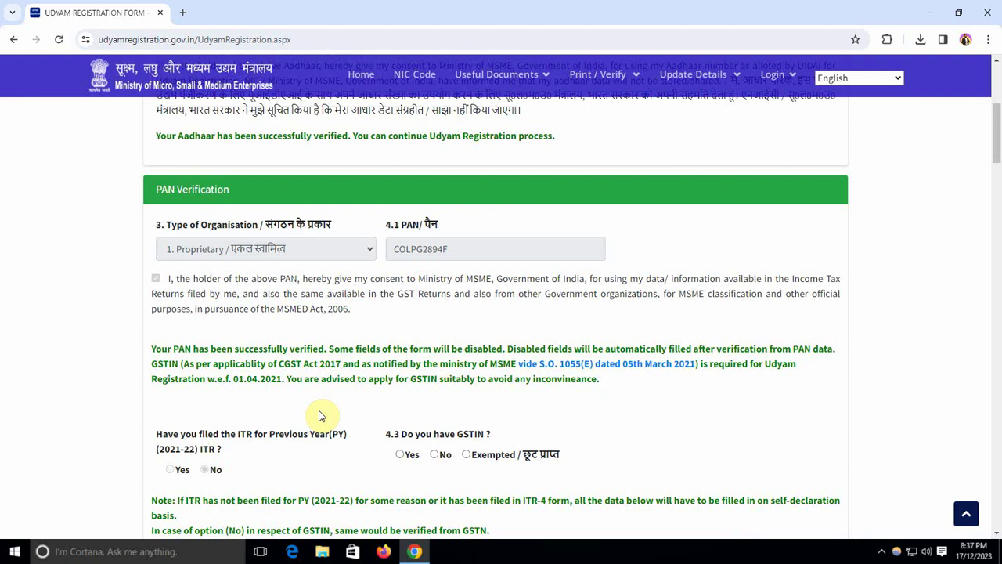
pyautogui.scroll(-3, 321, 413)
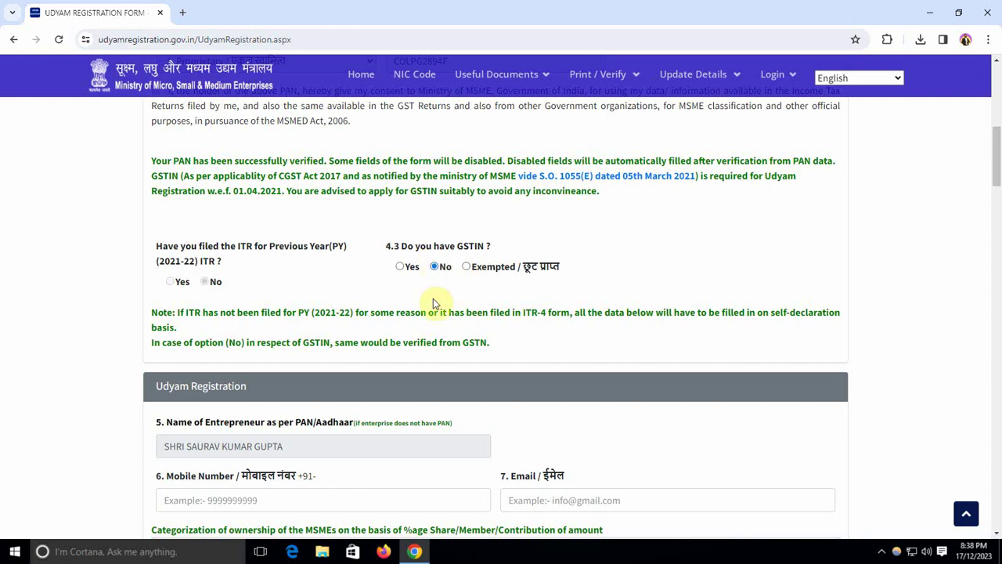
pyautogui.scroll(-3, 311, 301)
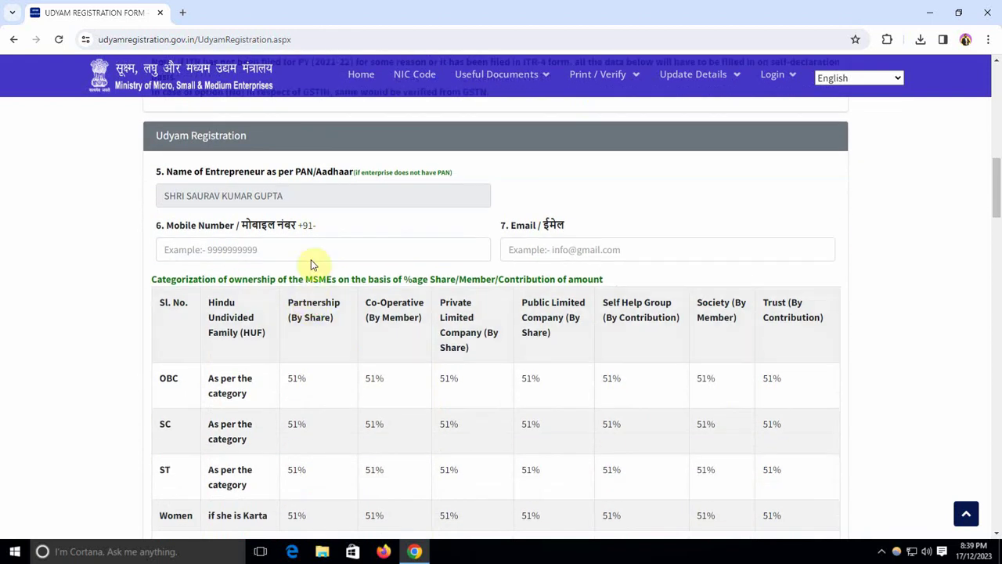
# Enter the entrepreneur's mobile number in field 6
pyautogui.click(311, 254)
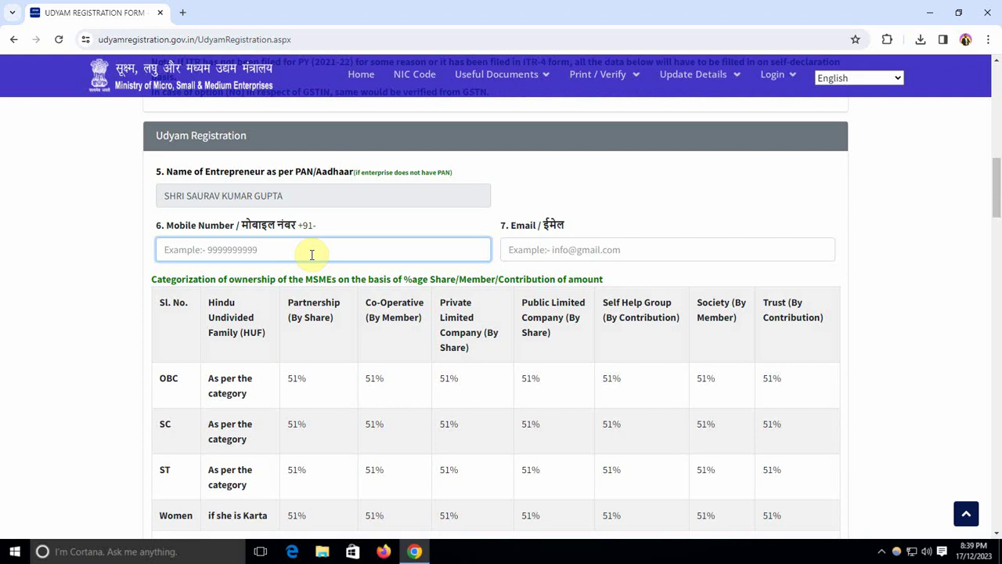
pyautogui.write('8')
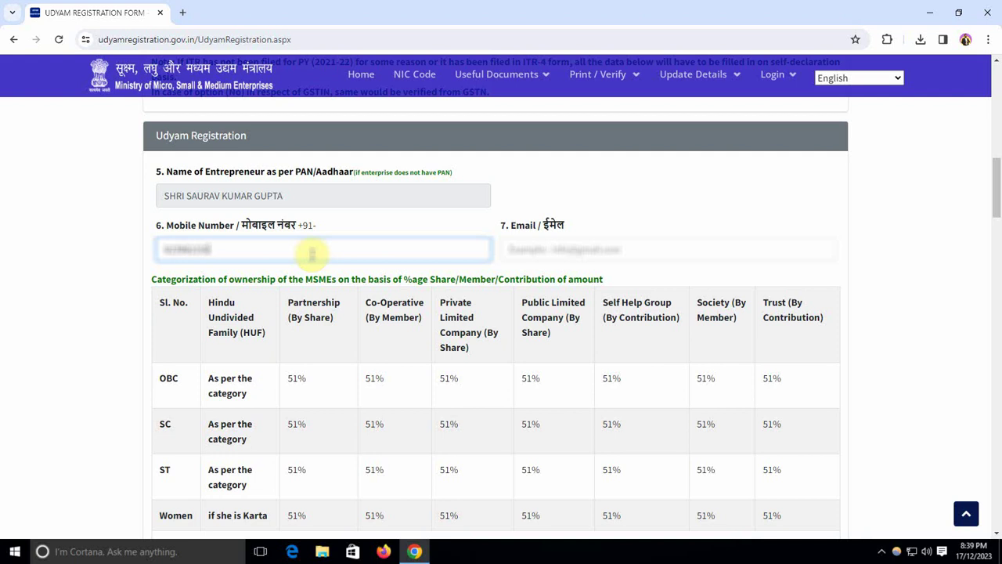
pyautogui.click(363, 276)
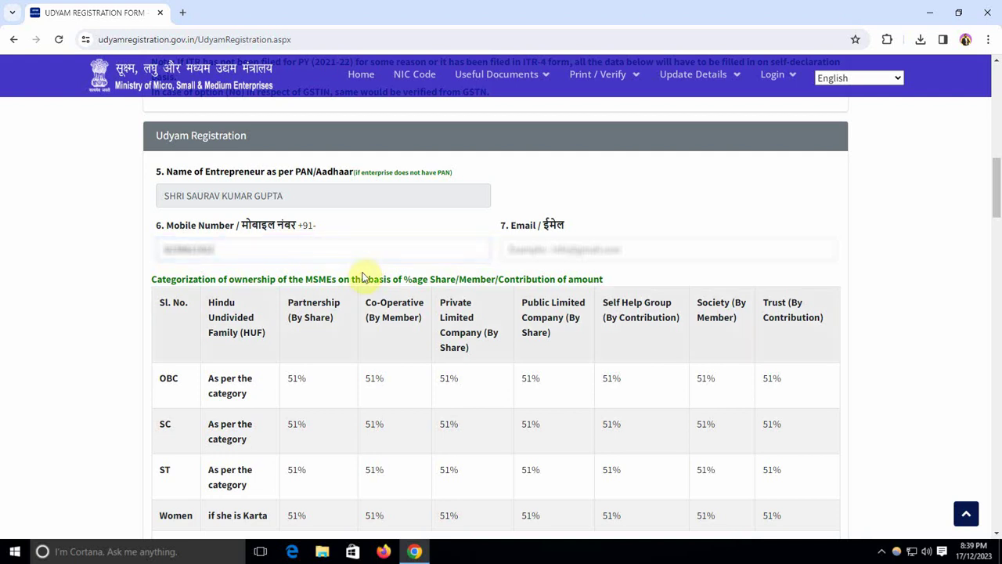
# Type the entrepreneur's e-mail address in field 7, correcting a typo
pyautogui.click(512, 252)
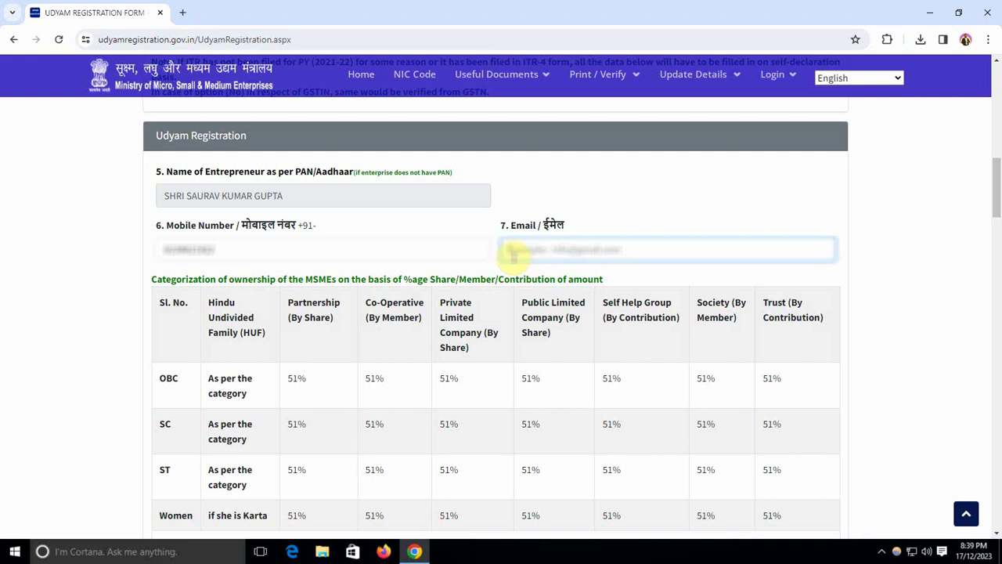
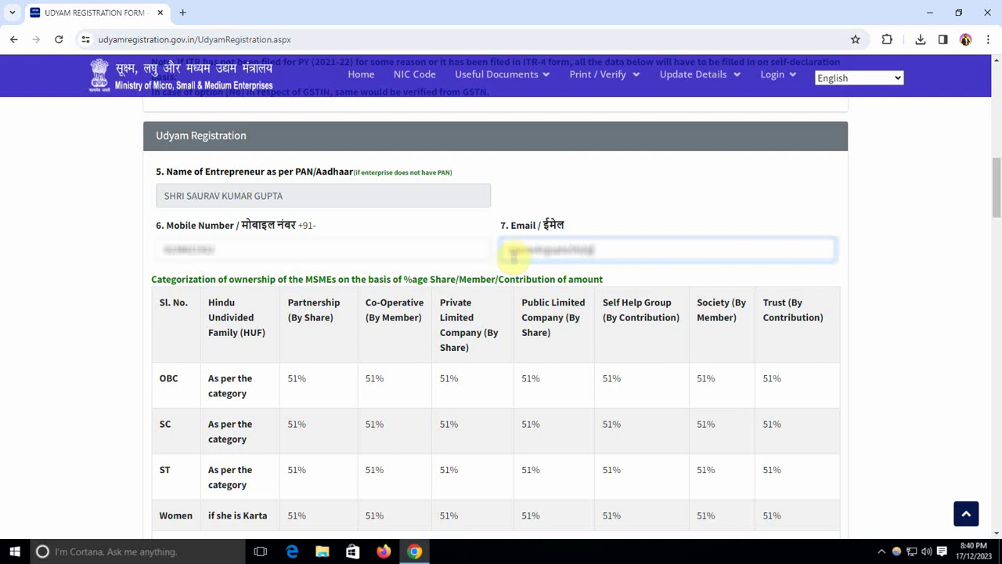
pyautogui.write('m')
pyautogui.click(470, 224)
pyautogui.scroll(-3, 470, 224)
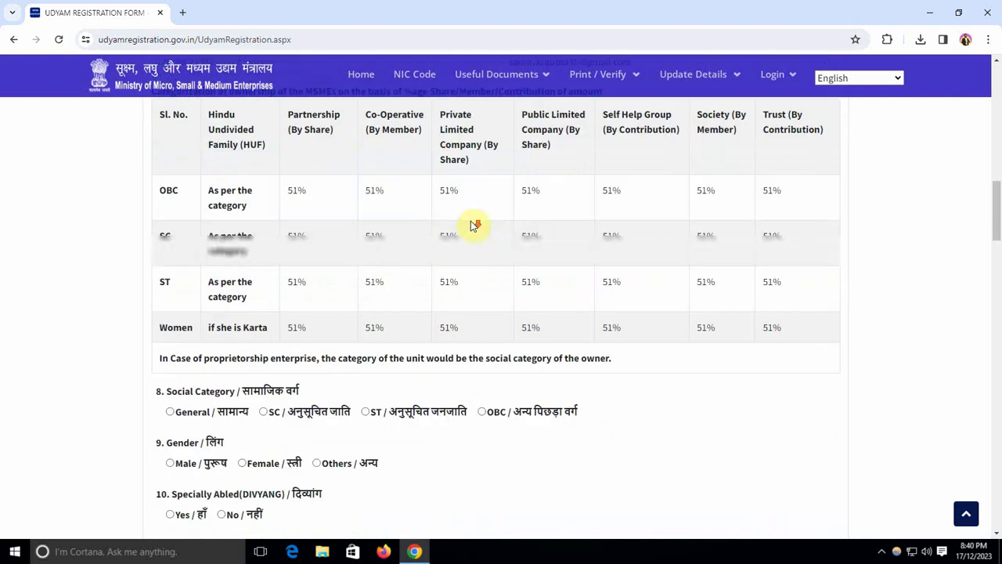
pyautogui.scroll(2, 445, 240)
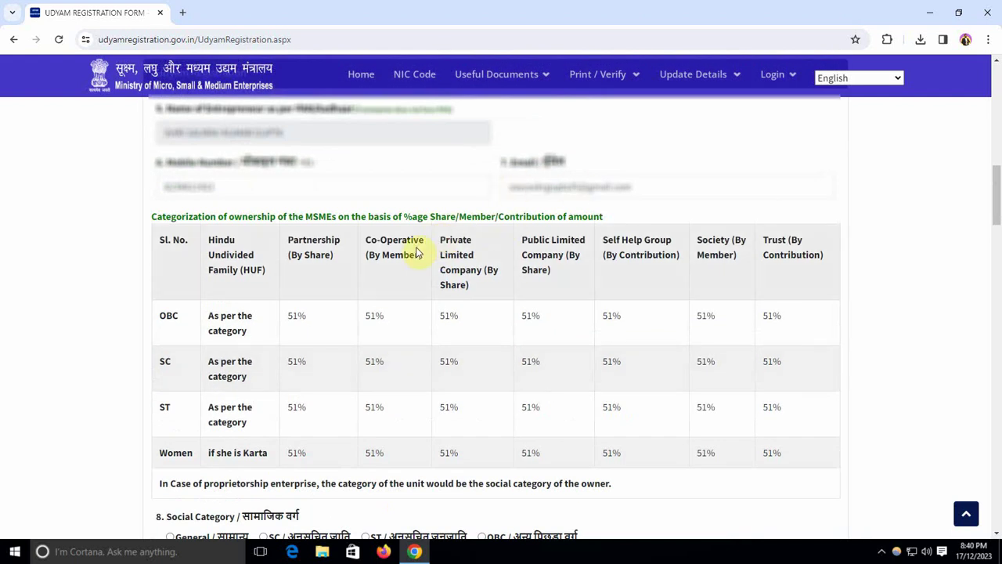
pyautogui.scroll(-2, 309, 285)
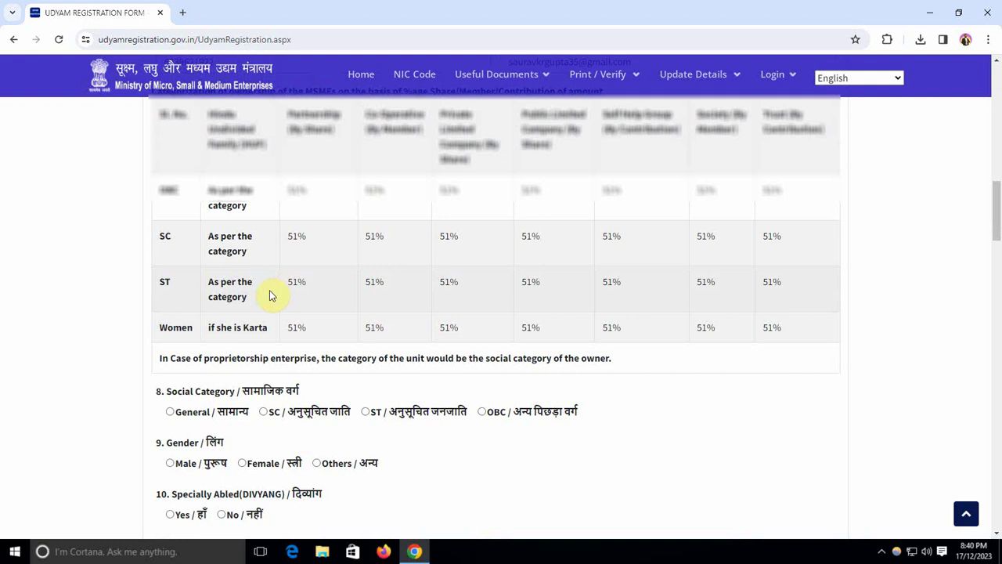
pyautogui.scroll(2, 271, 293)
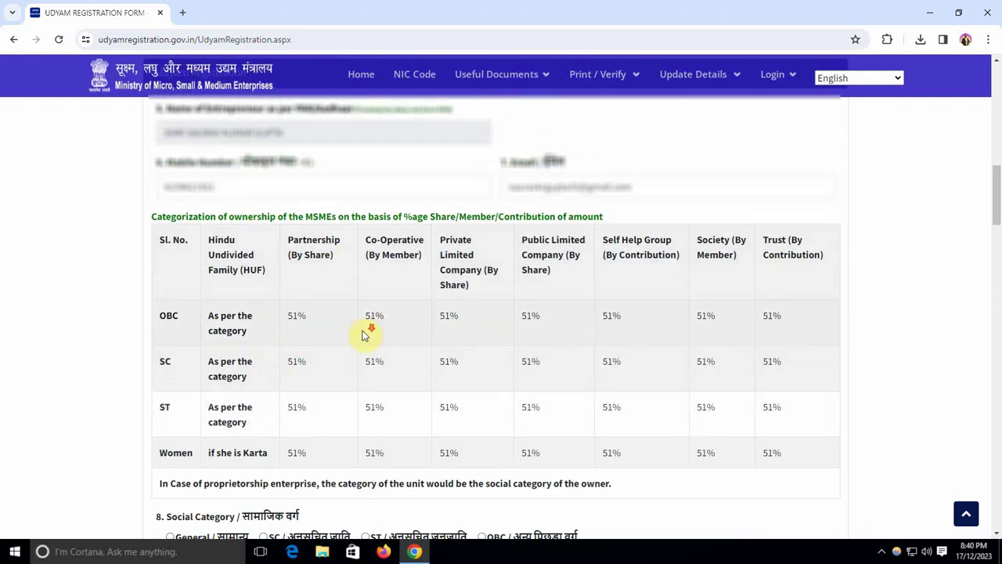
pyautogui.scroll(-1, 336, 289)
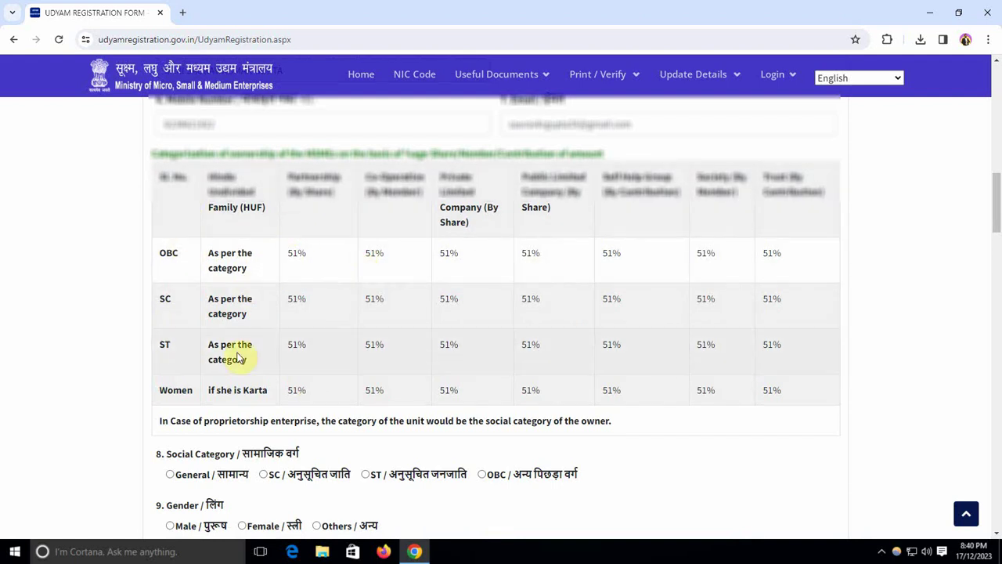
pyautogui.scroll(-2, 239, 351)
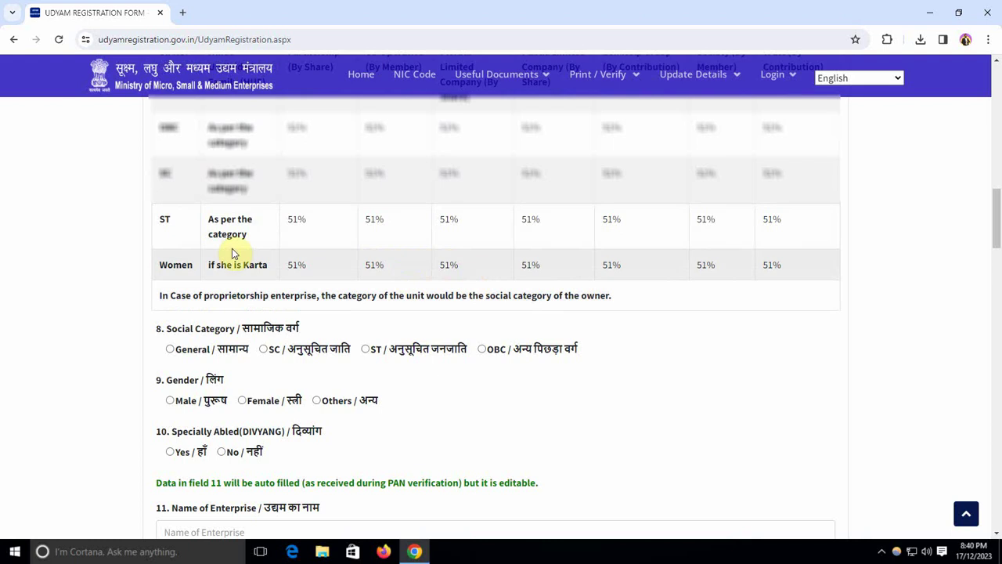
pyautogui.scroll(-1, 255, 301)
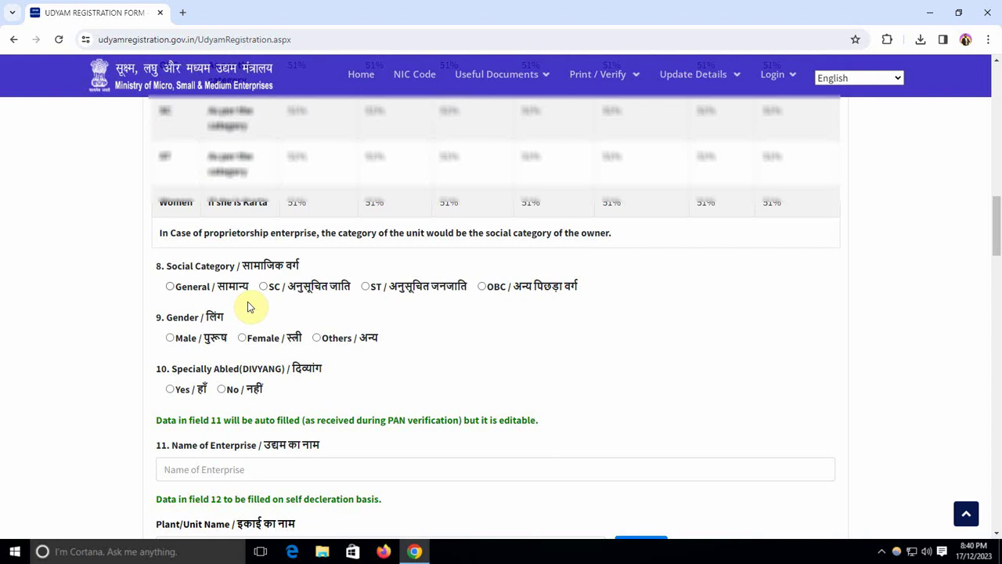
# Choose OBC social category, Male gender, and No for Specially Abled
pyautogui.click(171, 287)
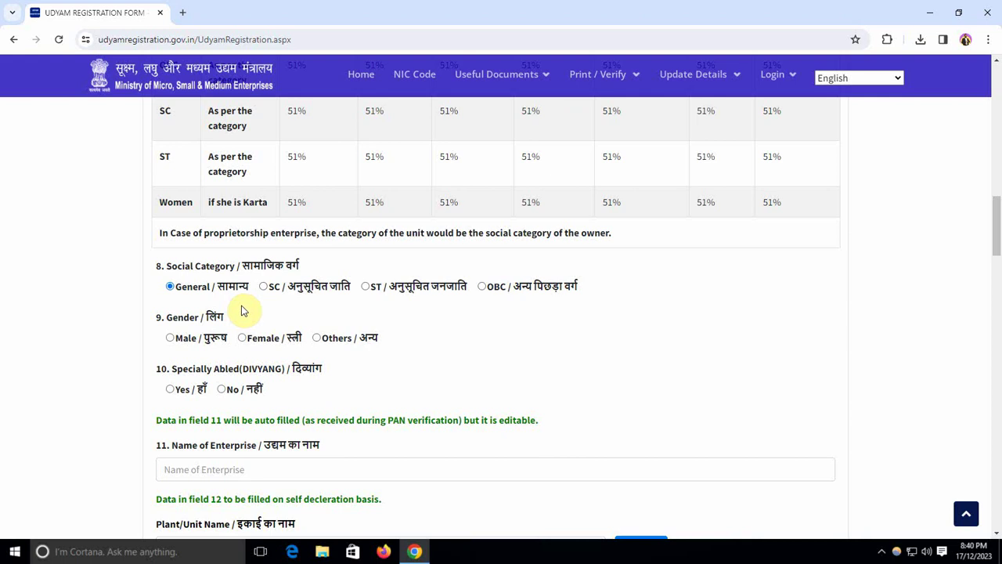
pyautogui.click(482, 286)
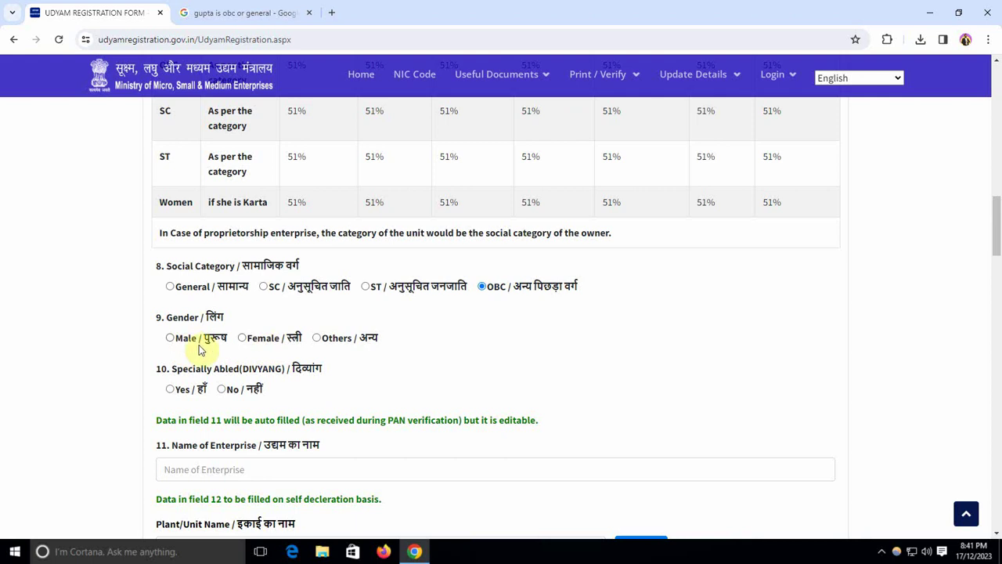
pyautogui.click(170, 338)
pyautogui.scroll(-2, 251, 356)
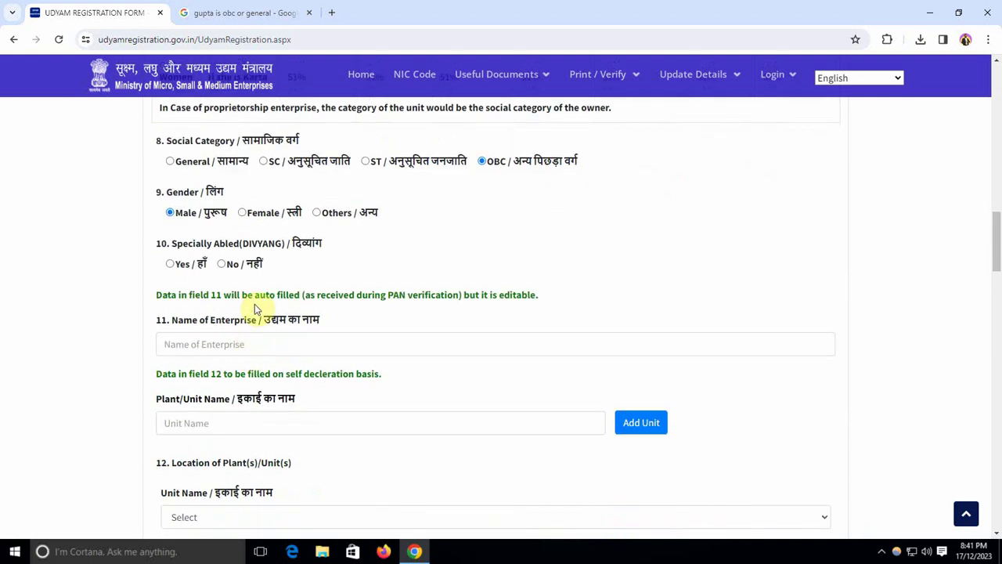
pyautogui.click(221, 265)
pyautogui.scroll(-2, 231, 304)
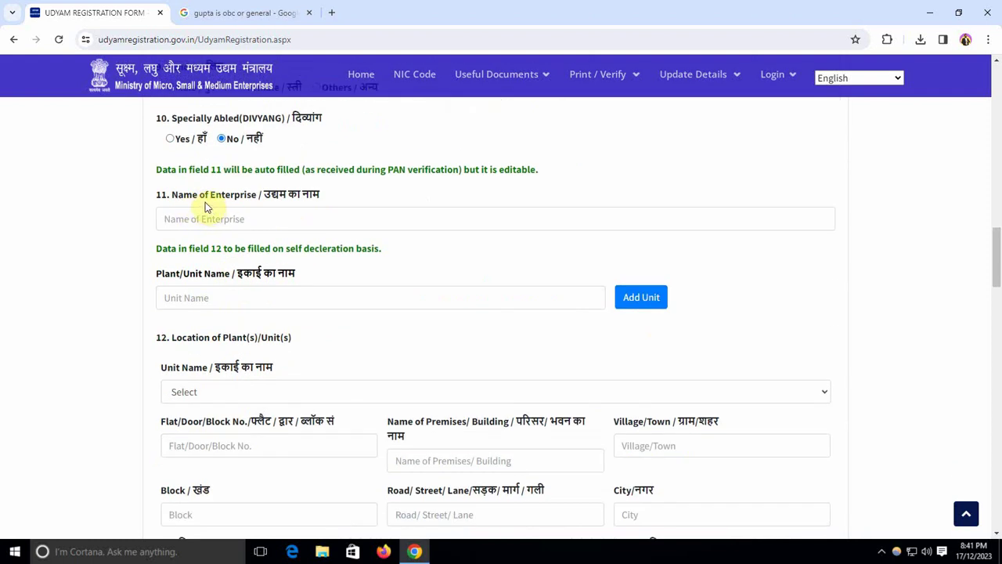
# Enter 'M/s Gupta Mawa Bhandar' as the Name of Enterprise
pyautogui.click(212, 222)
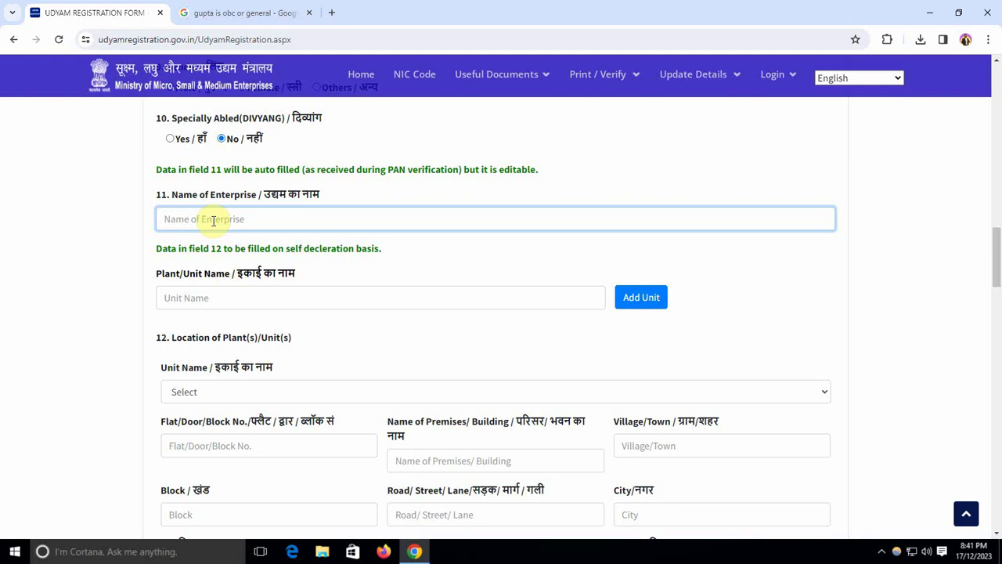
pyautogui.write('M')
pyautogui.write('/s Gupta ')
pyautogui.write('Rawa')
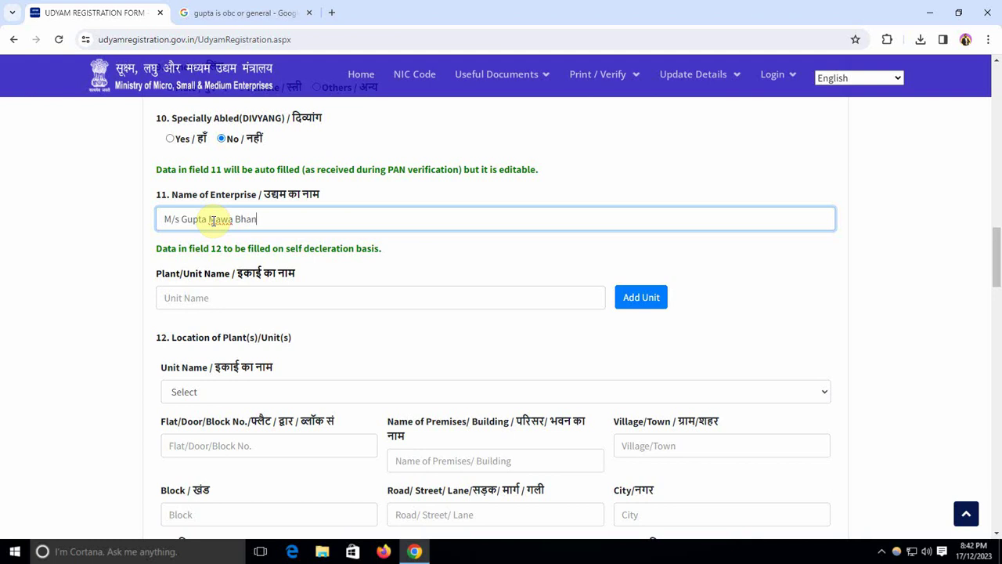
pyautogui.write(' Bhandar')
pyautogui.click(411, 267)
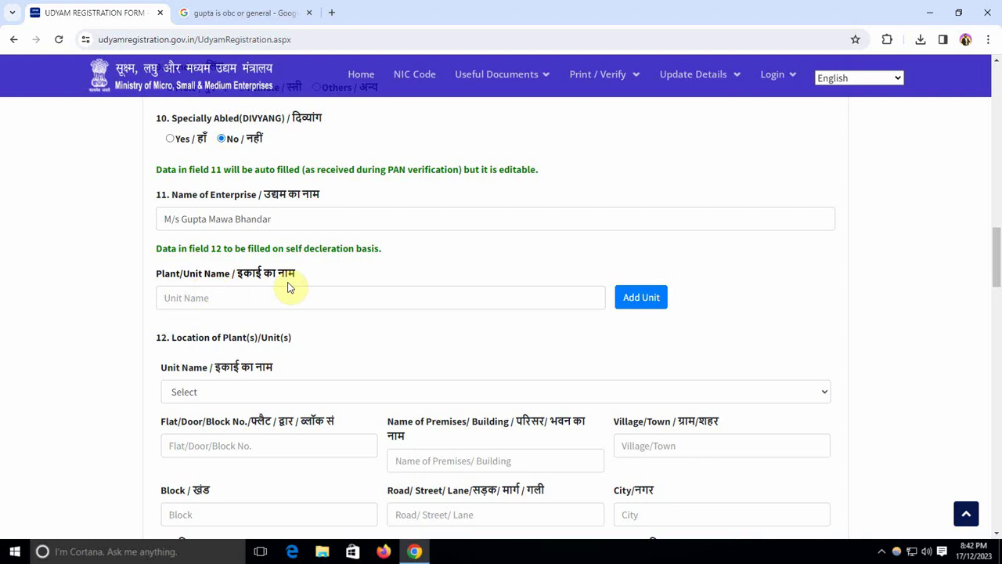
pyautogui.click(382, 262)
# Copy the enterprise name into Unit Name and add M/s Gupta Mawa Bhandar as a unit
pyautogui.moveTo(293, 222); pyautogui.dragTo(157, 212)
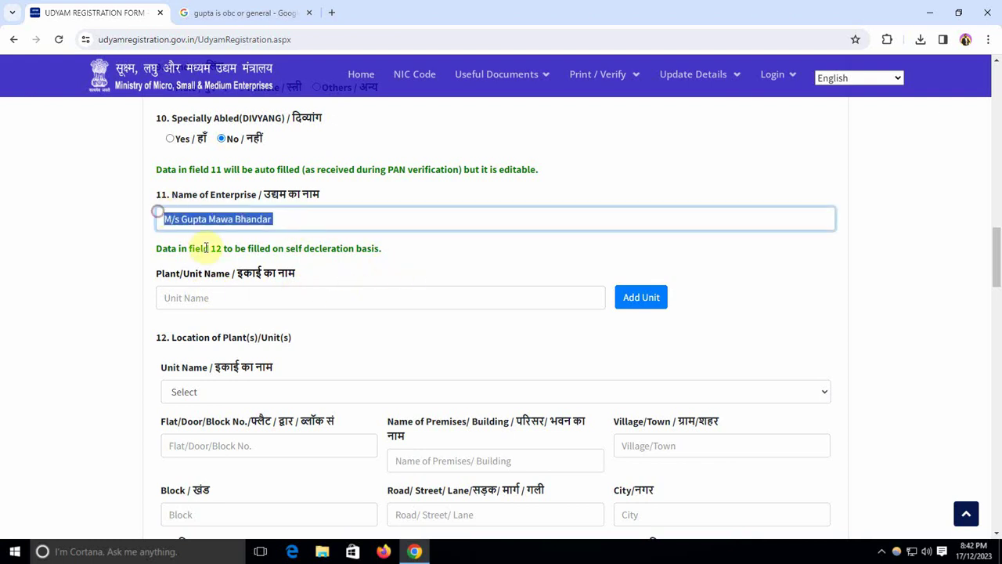
pyautogui.hotkey('ctrl', 'c')
pyautogui.click(203, 298)
pyautogui.hotkey('ctrl', 'v')
pyautogui.click(399, 342)
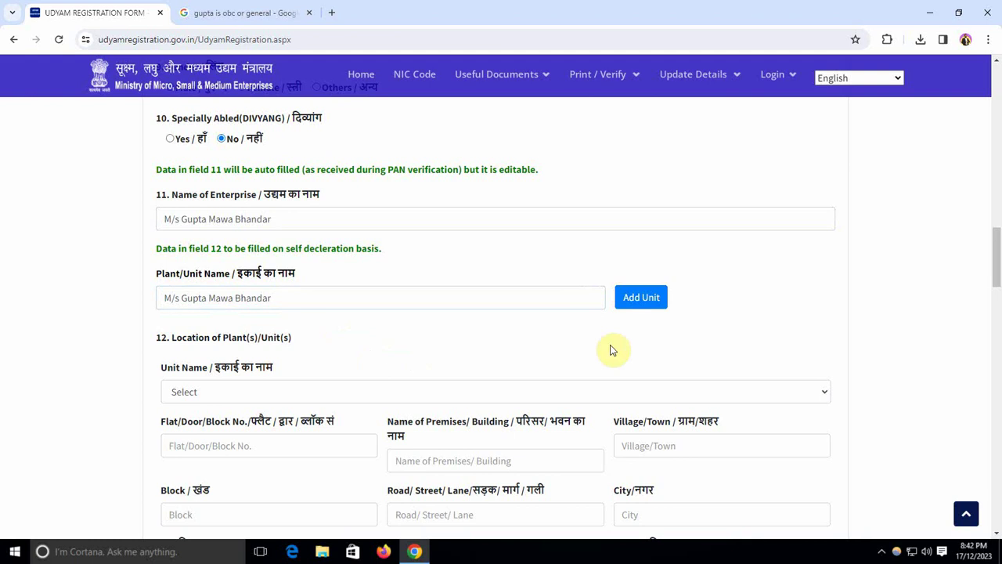
pyautogui.click(641, 297)
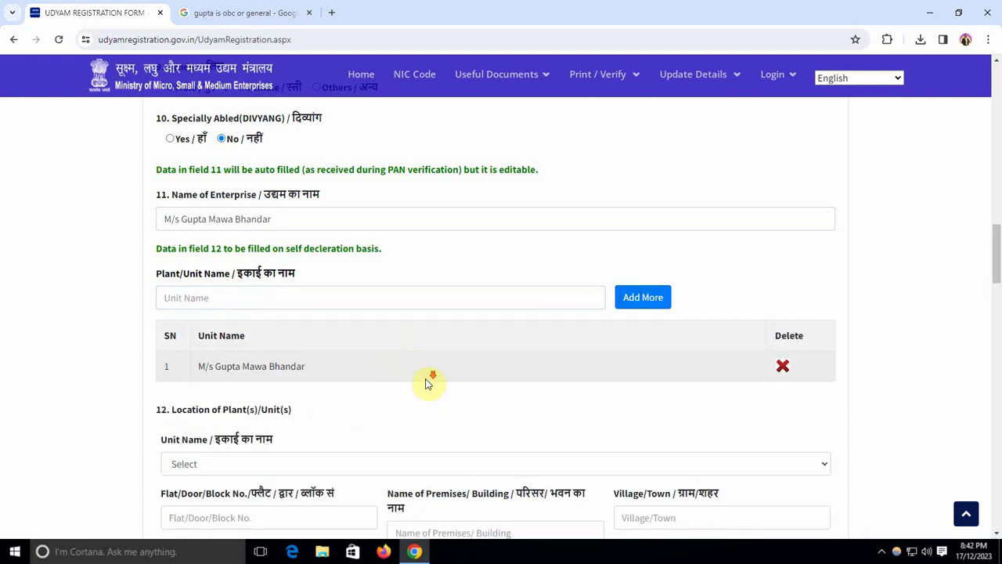
# Pick M/s Gupta Mawa Bhandar for the plant location and enter its flat and road details
pyautogui.scroll(-2, 428, 384)
pyautogui.click(273, 277)
pyautogui.click(248, 307)
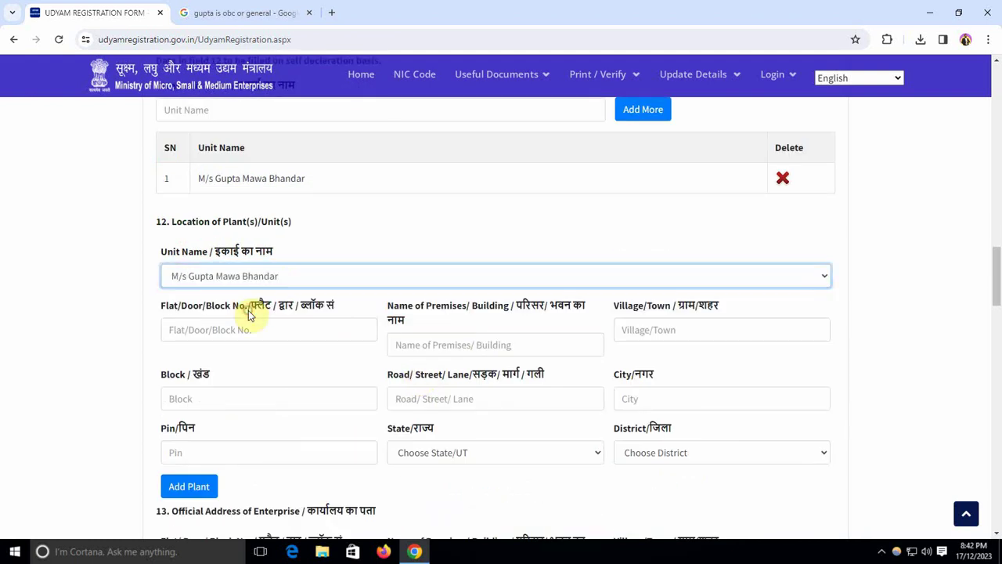
pyautogui.click(221, 324)
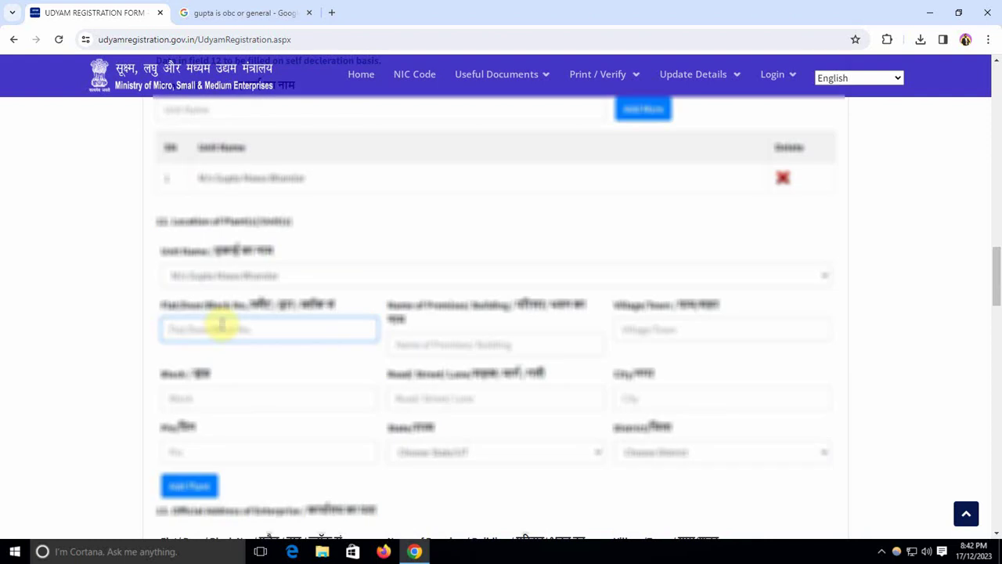
pyautogui.click(248, 400)
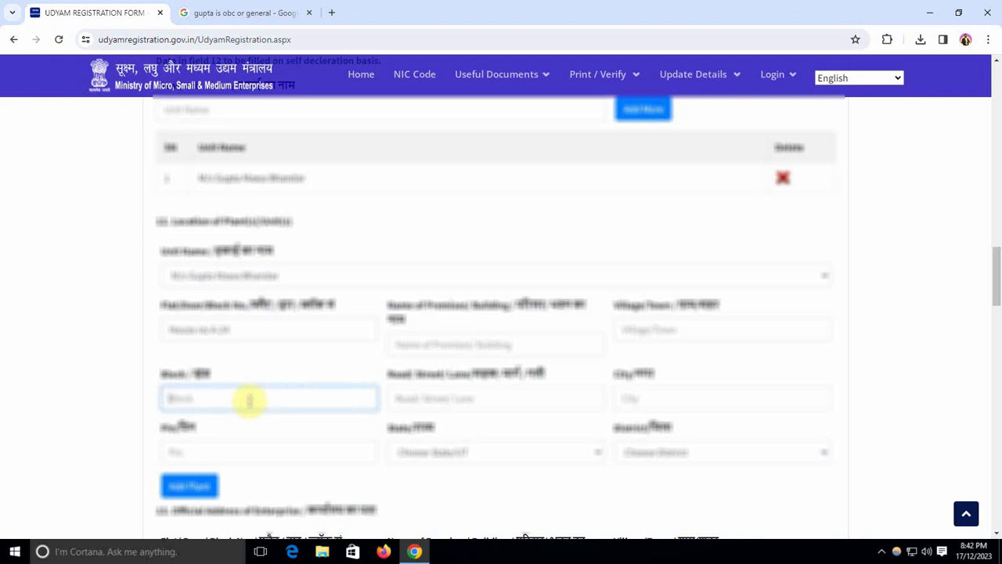
pyautogui.click(454, 401)
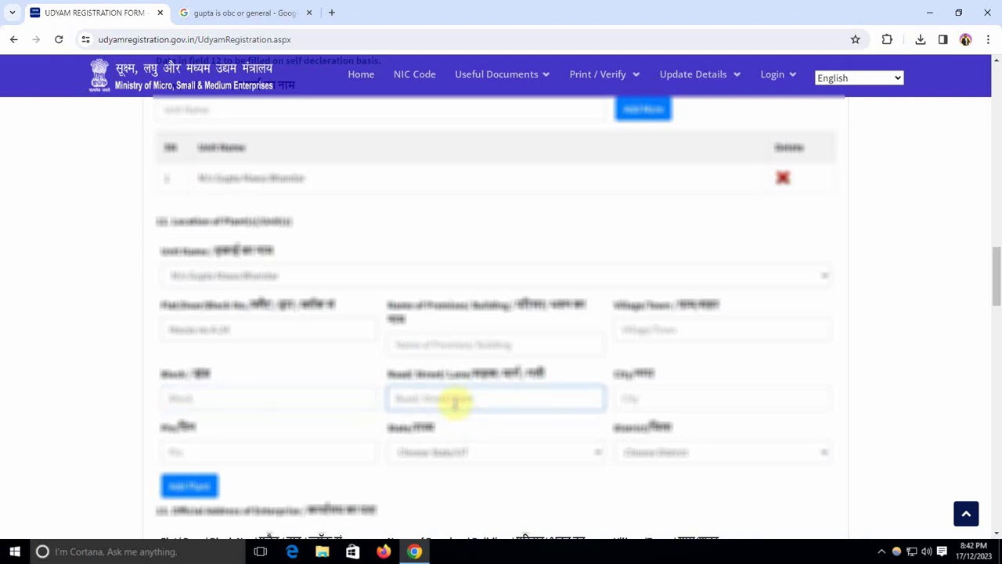
pyautogui.write('Etreet No')
# Fill in the plant's block, city and PIN code
pyautogui.click(342, 403)
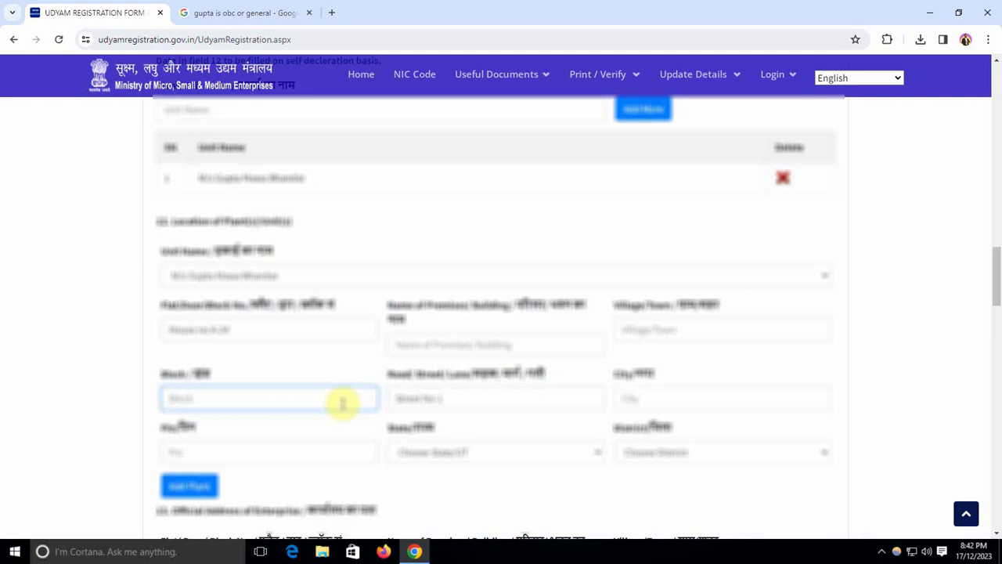
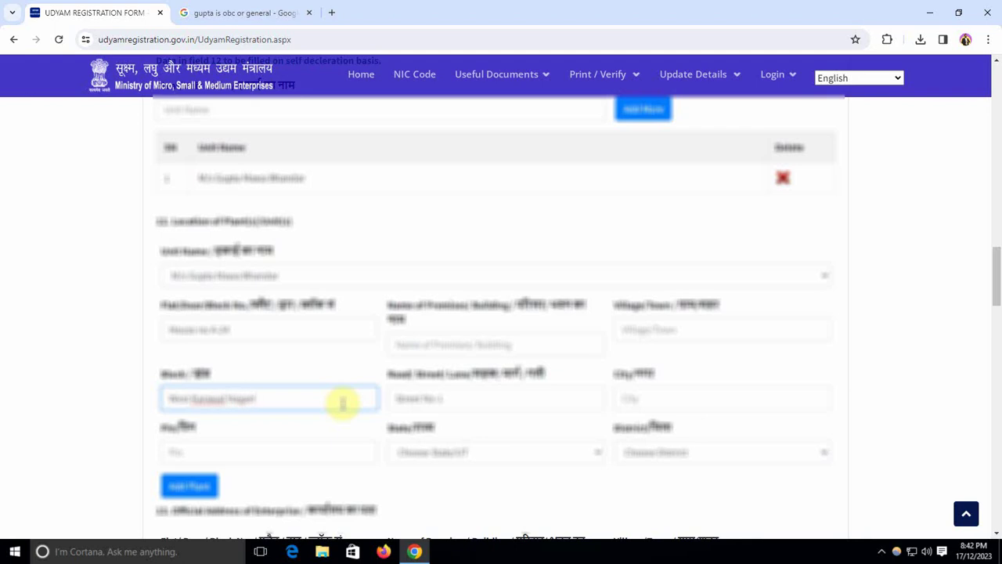
pyautogui.click(637, 397)
pyautogui.write('Lu')
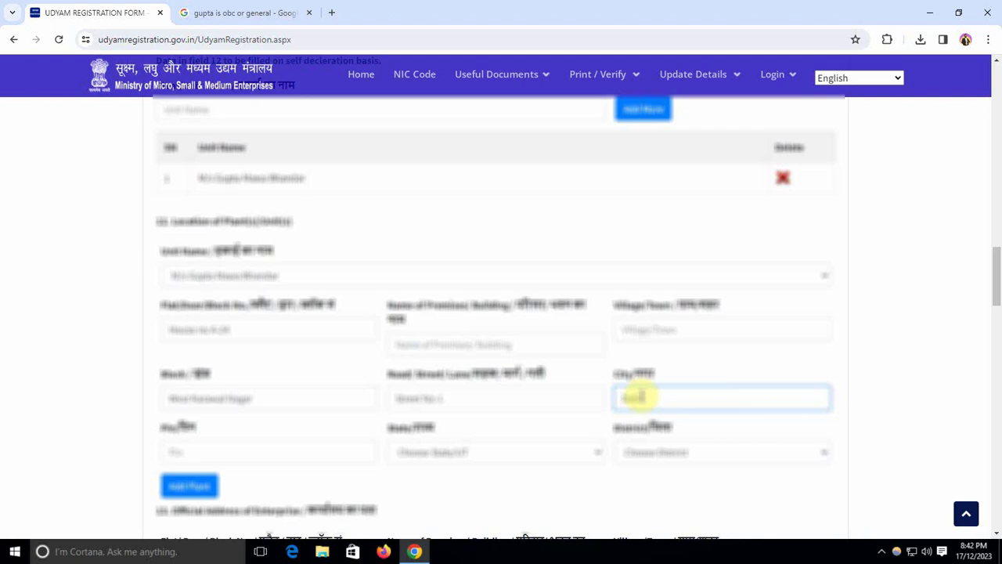
pyautogui.click(603, 422)
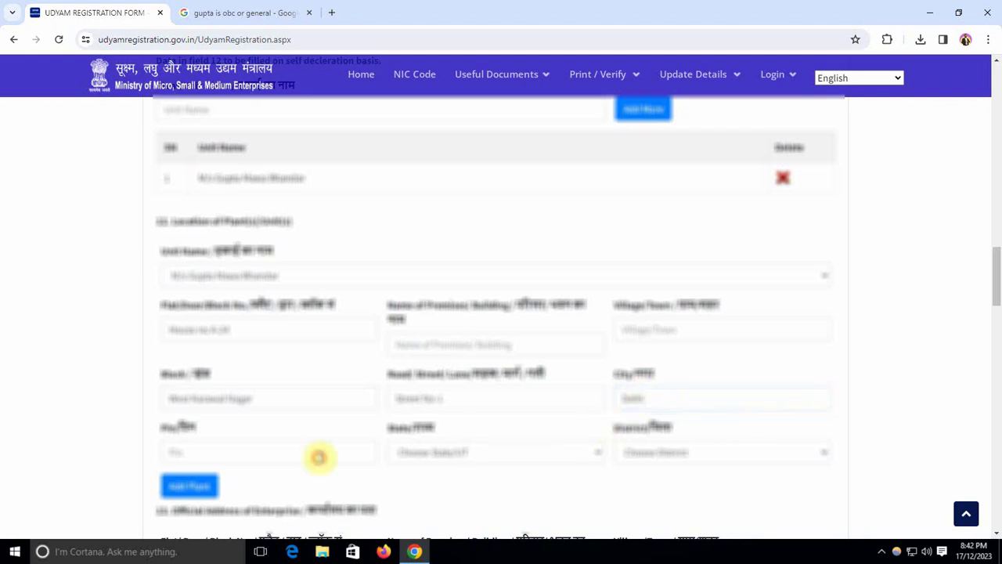
pyautogui.click(319, 458)
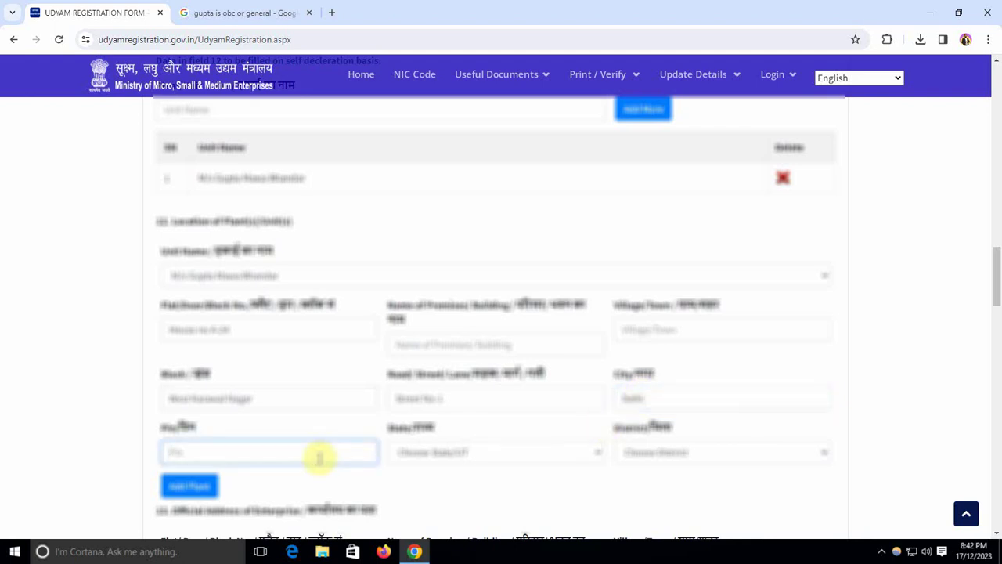
pyautogui.write('2200994')
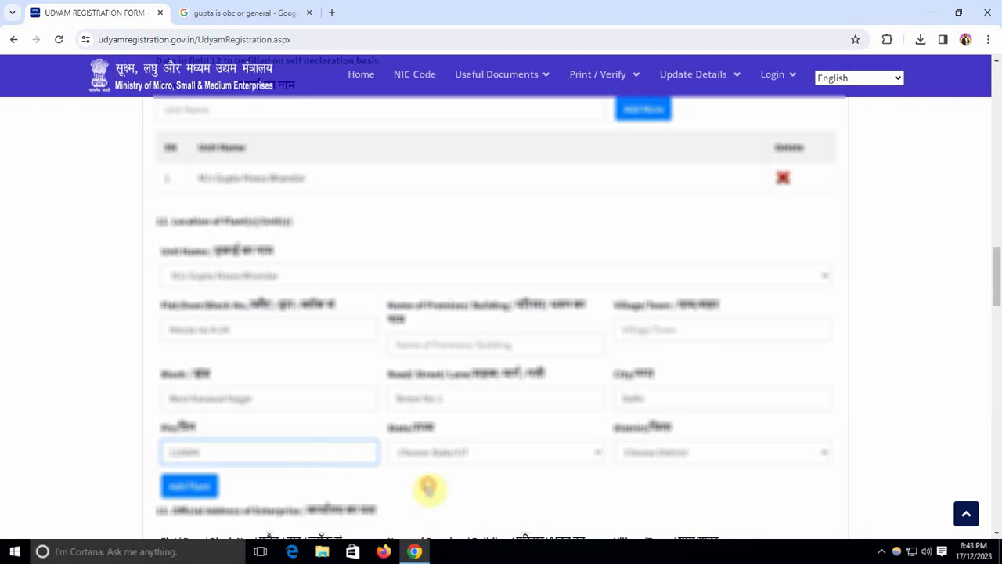
# Finish the pin code, set the plant state to Delhi with its district, and submit the location
pyautogui.click(429, 486)
pyautogui.click(477, 454)
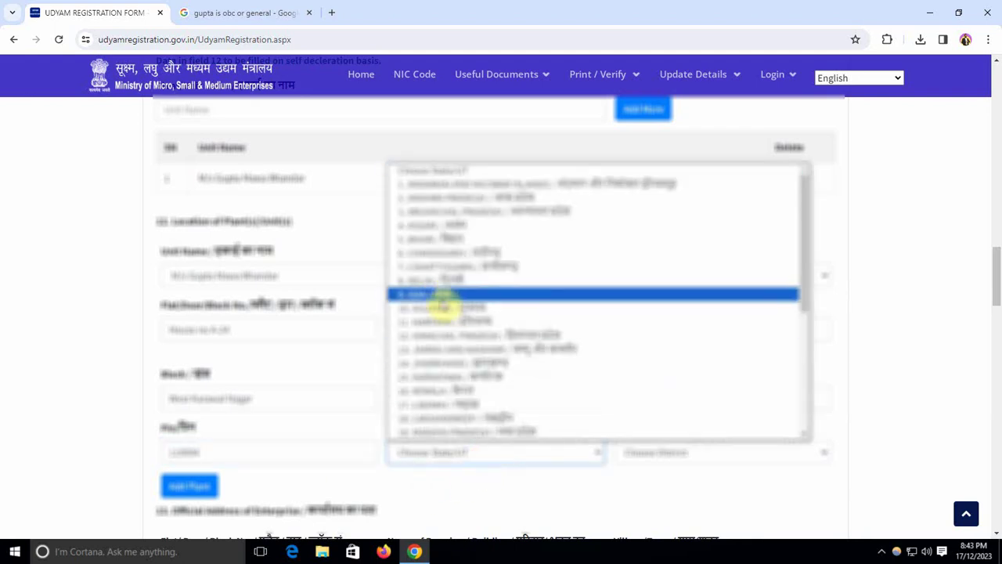
pyautogui.click(441, 285)
pyautogui.click(660, 453)
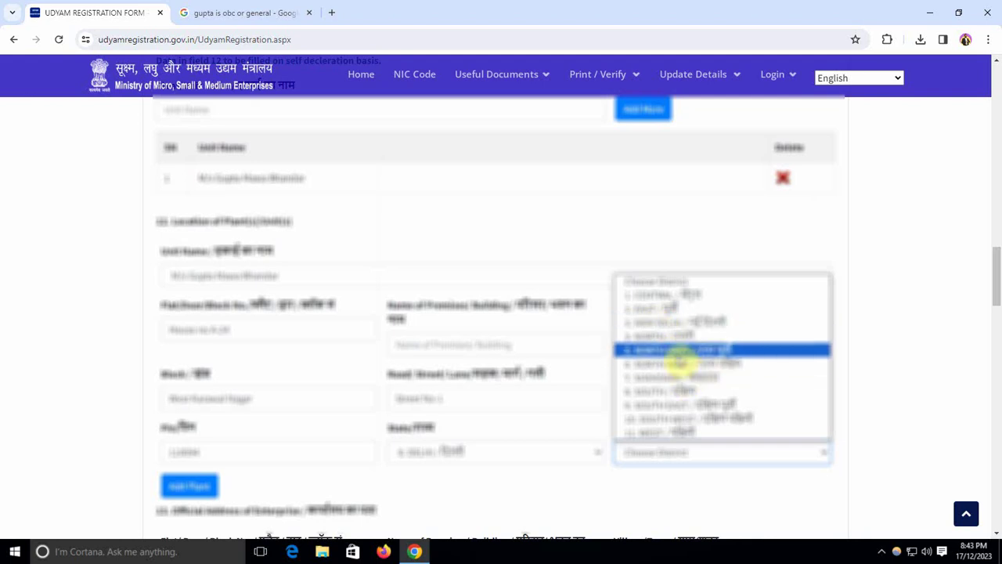
pyautogui.click(679, 364)
pyautogui.scroll(-2, 486, 477)
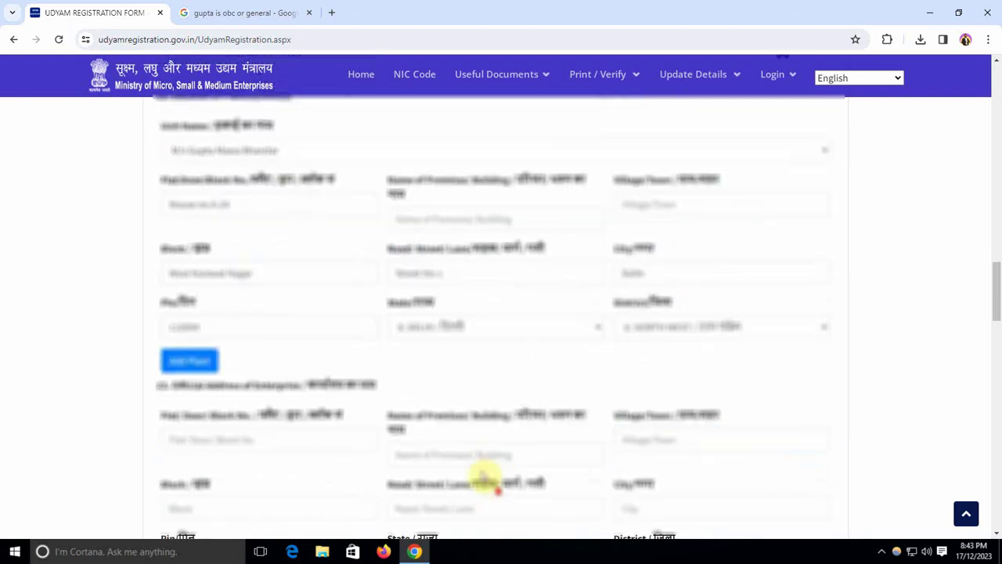
pyautogui.click(188, 360)
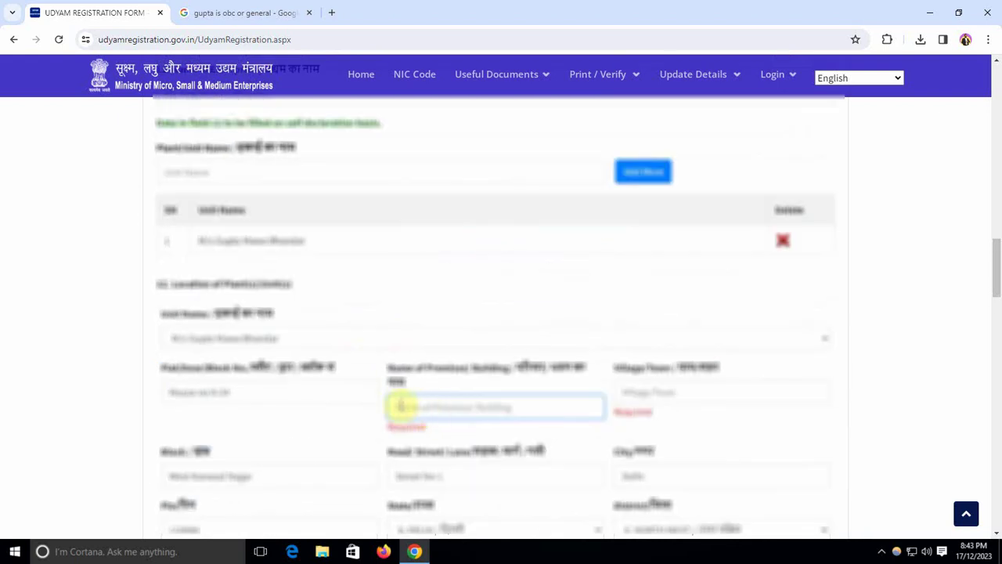
pyautogui.click(300, 337)
pyautogui.click(336, 430)
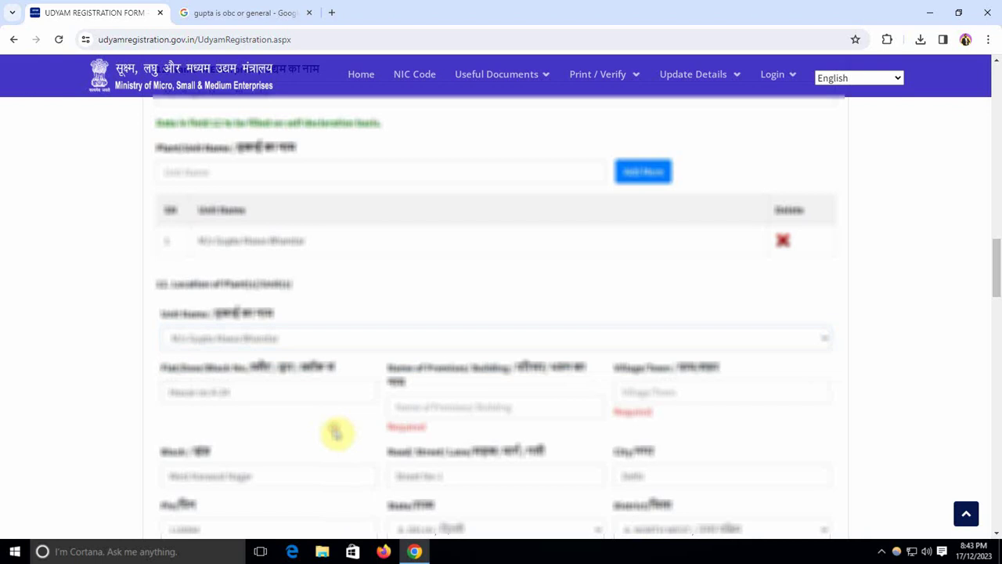
# Enter 'Gupta Mawa Bhandar' as the premises name and 'delawal Nagar' as village/town
pyautogui.click(432, 407)
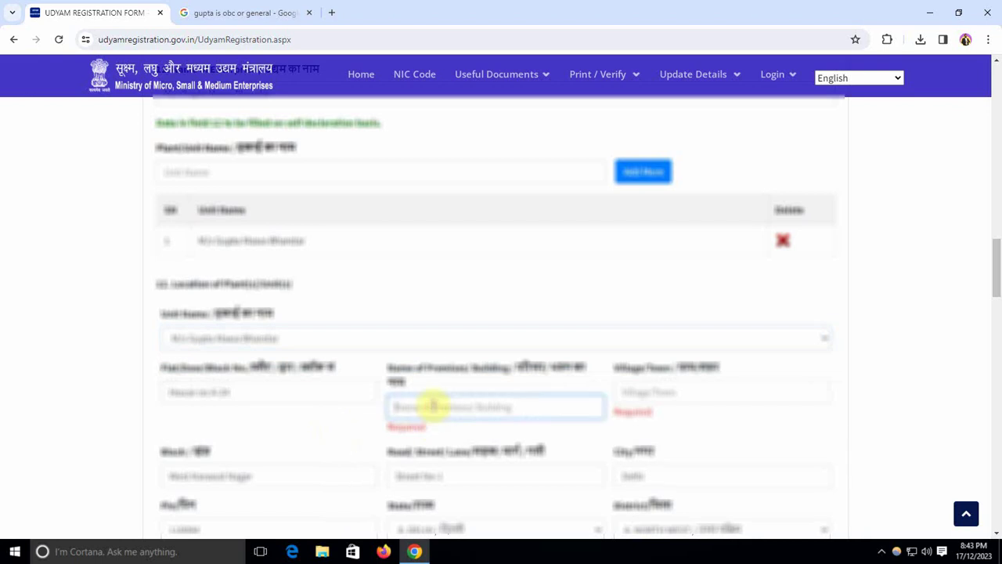
pyautogui.write('Gupta')
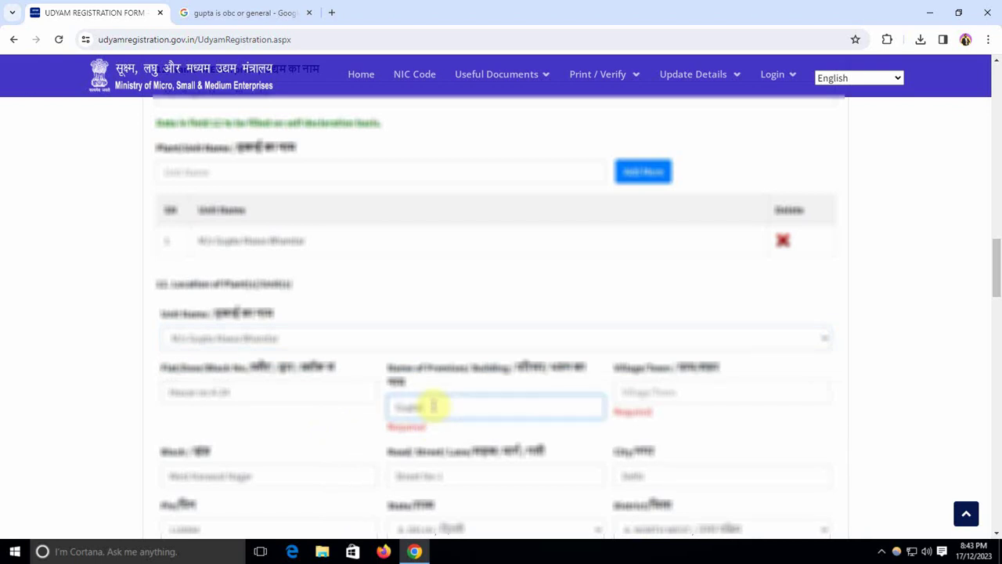
pyautogui.write(' Mawa Bhandar')
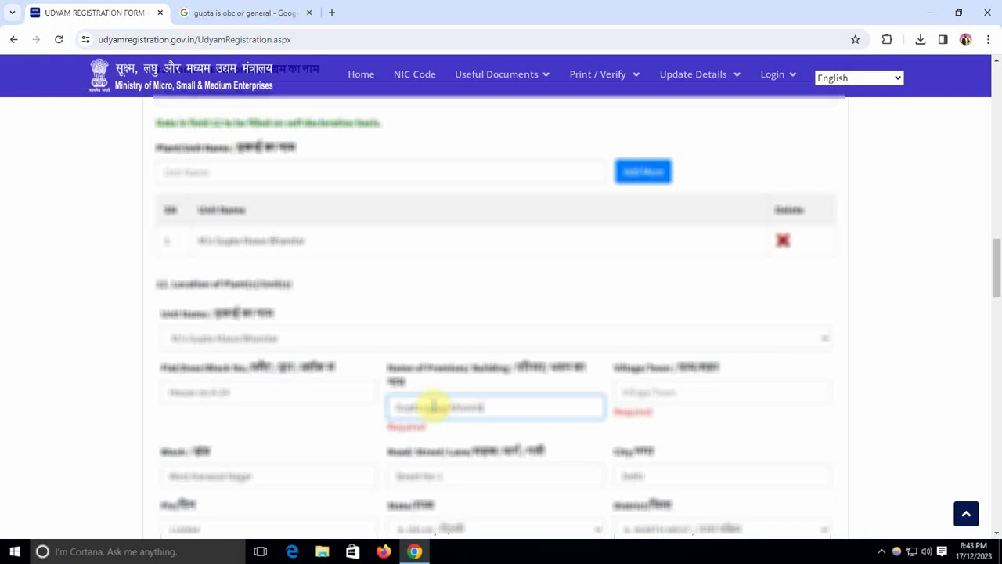
pyautogui.press('BackSpace')
pyautogui.press('BackSpace')
pyautogui.press('BackSpace')
pyautogui.press('BackSpace')
pyautogui.press('BackSpace')
pyautogui.press('BackSpace')
pyautogui.press('BackSpace')
pyautogui.press('BackSpace')
pyautogui.press('BackSpace')
pyautogui.write('a Bhandar')
pyautogui.click(715, 447)
pyautogui.click(662, 390)
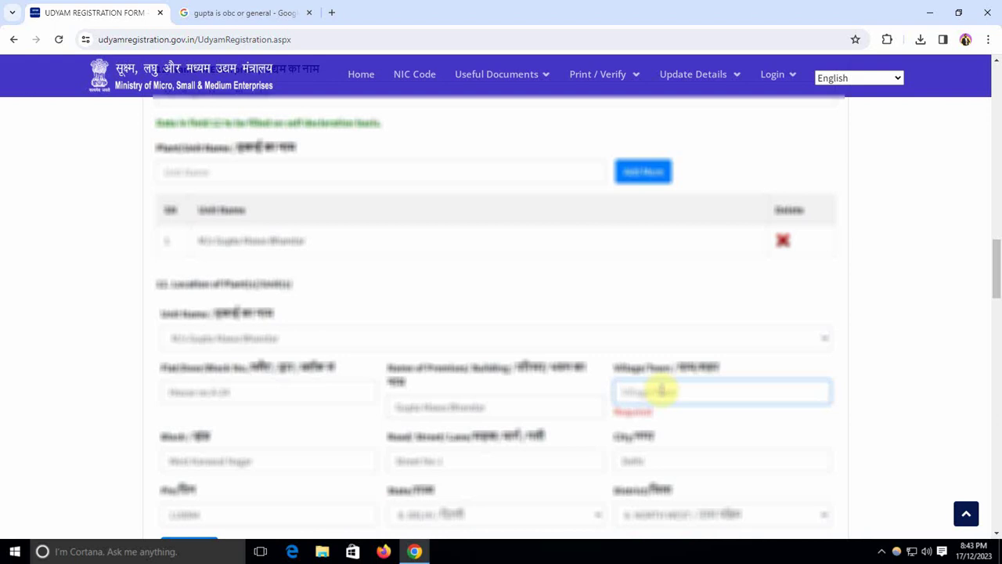
pyautogui.write('delawal Nagar')
pyautogui.click(710, 425)
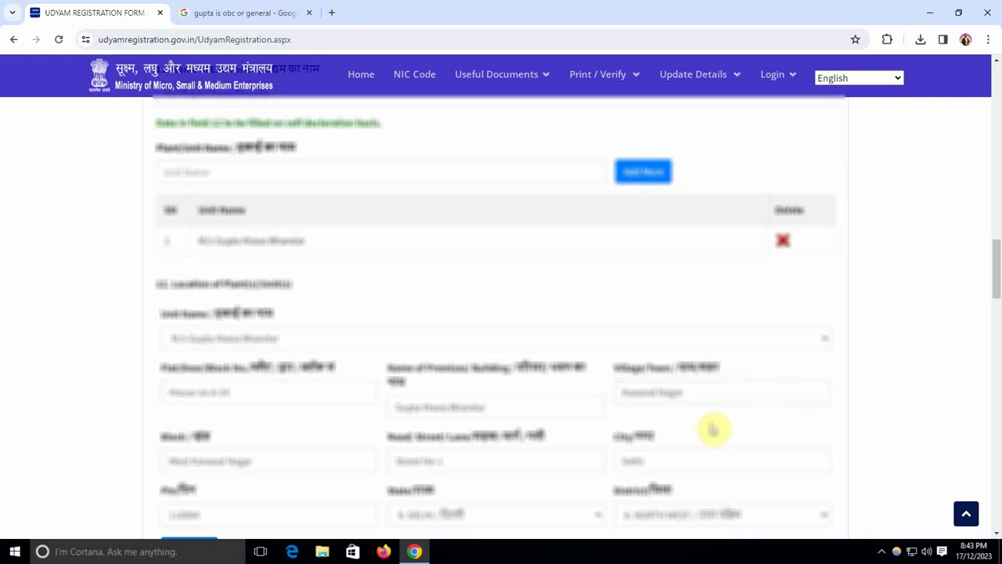
# Bring section 13 Official Address into view and select its Flat/Door/Block No. field
pyautogui.scroll(-3, 711, 425)
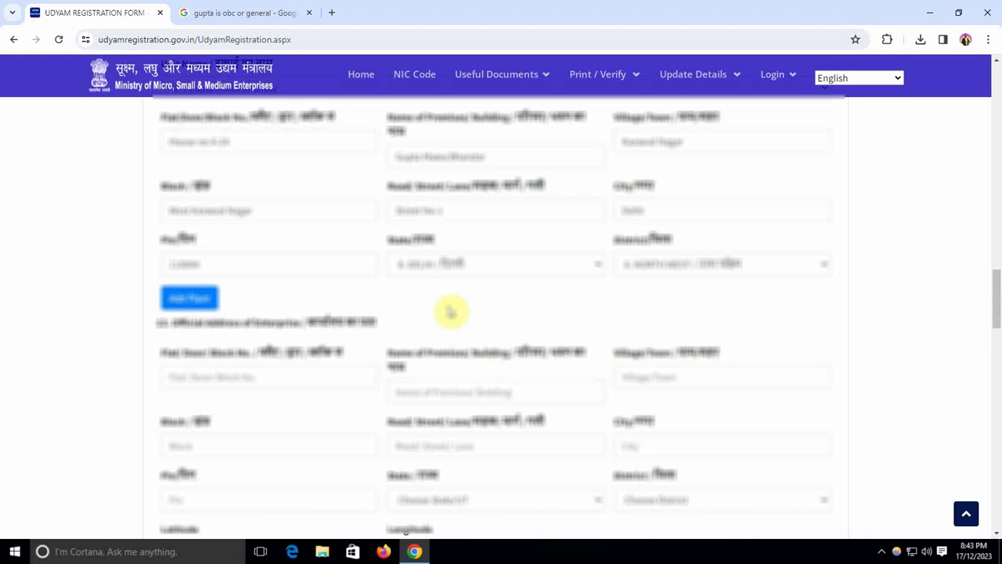
pyautogui.scroll(2, 450, 311)
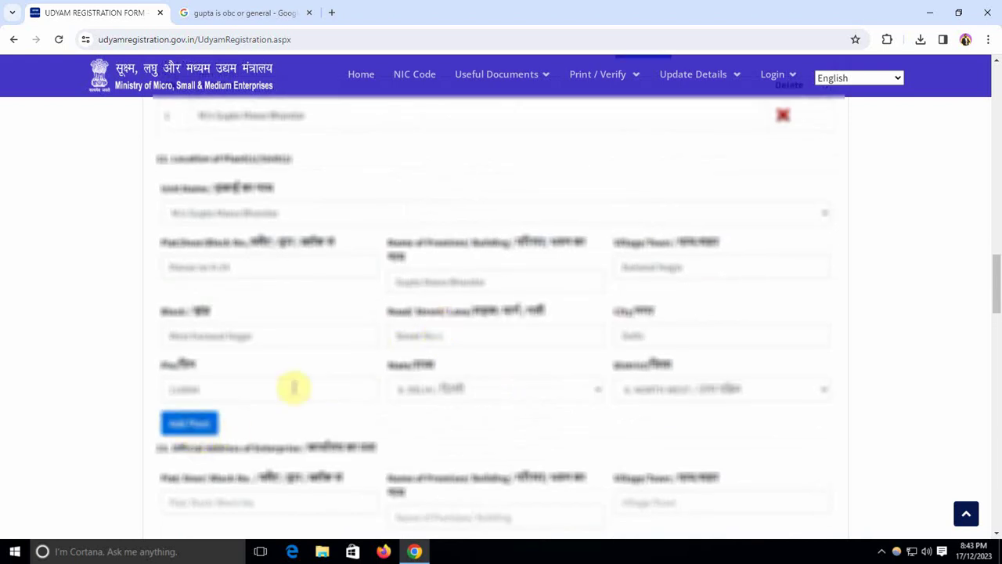
pyautogui.scroll(-2, 309, 384)
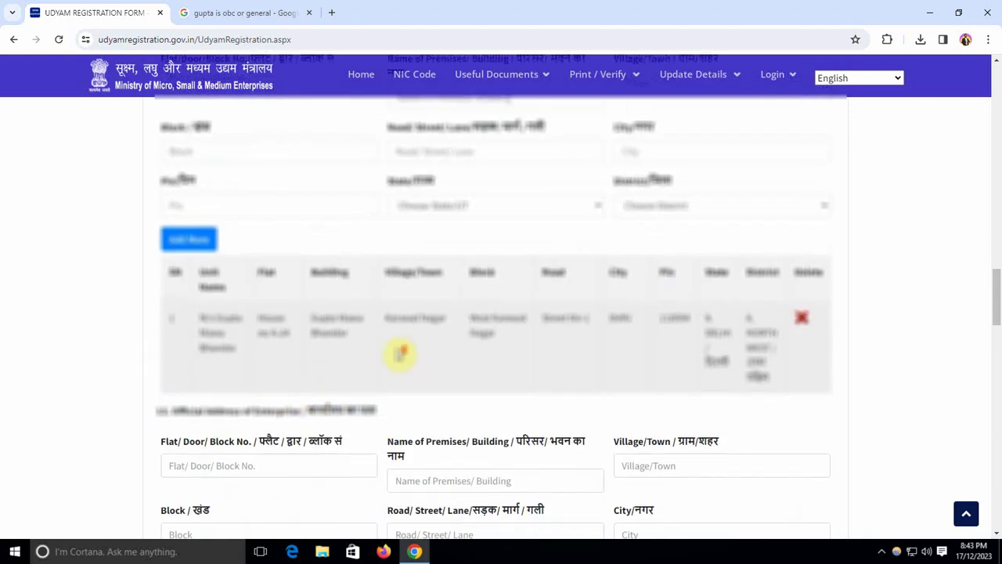
pyautogui.scroll(2, 391, 350)
pyautogui.scroll(-3, 328, 333)
pyautogui.scroll(3, 283, 317)
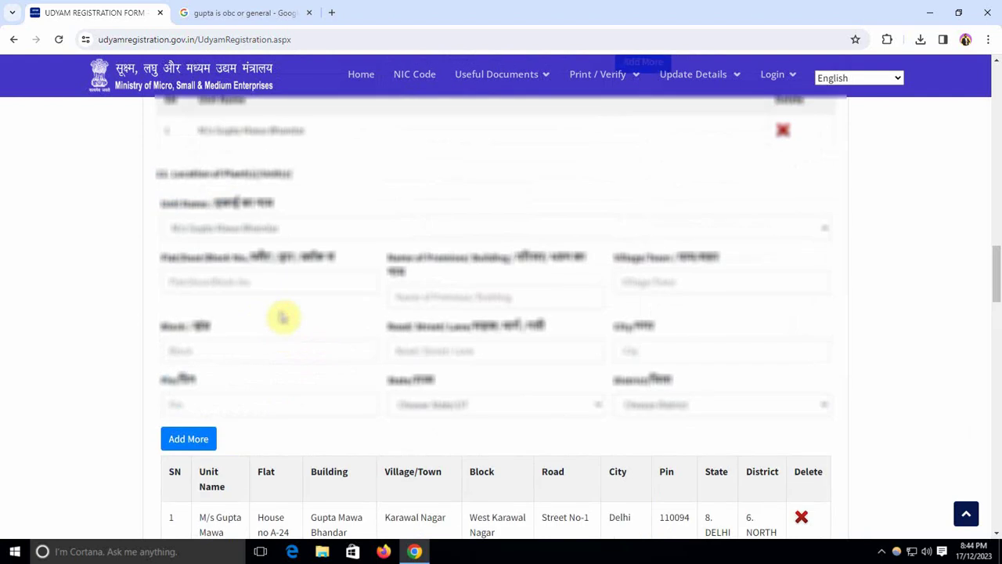
pyautogui.scroll(1, 283, 317)
pyautogui.scroll(-5, 283, 314)
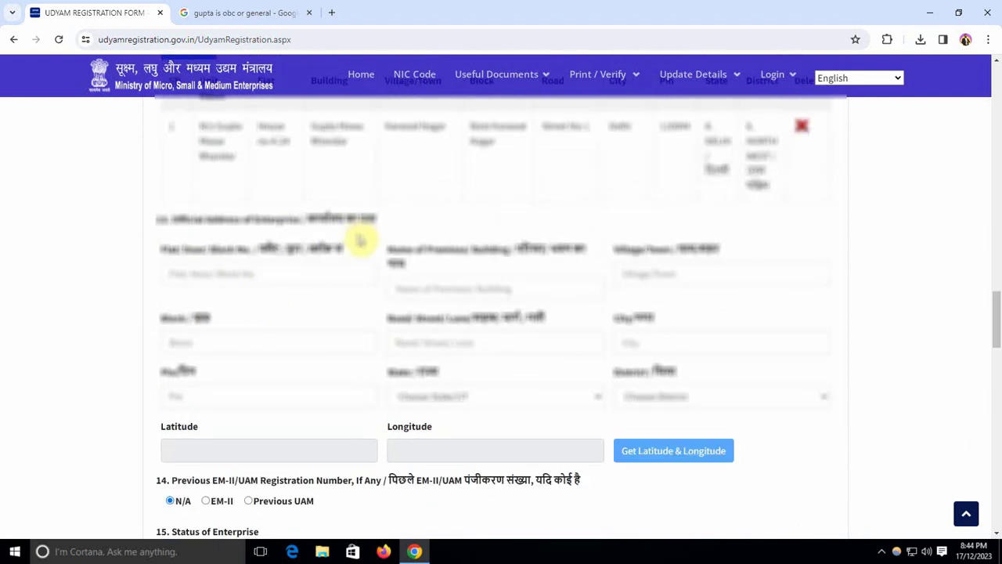
pyautogui.click(280, 274)
pyautogui.scroll(2, 278, 285)
pyautogui.scroll(-3, 278, 290)
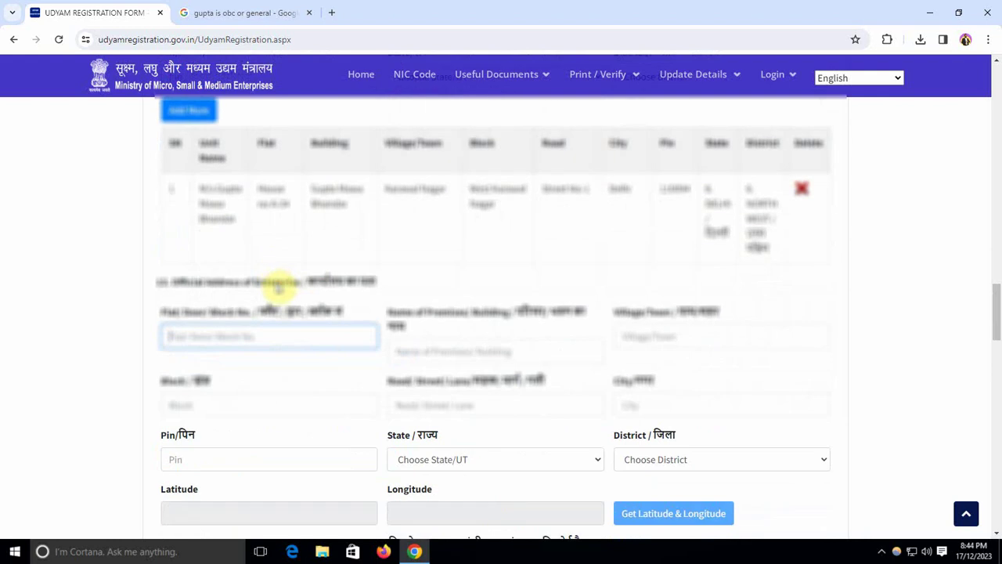
pyautogui.scroll(3, 272, 294)
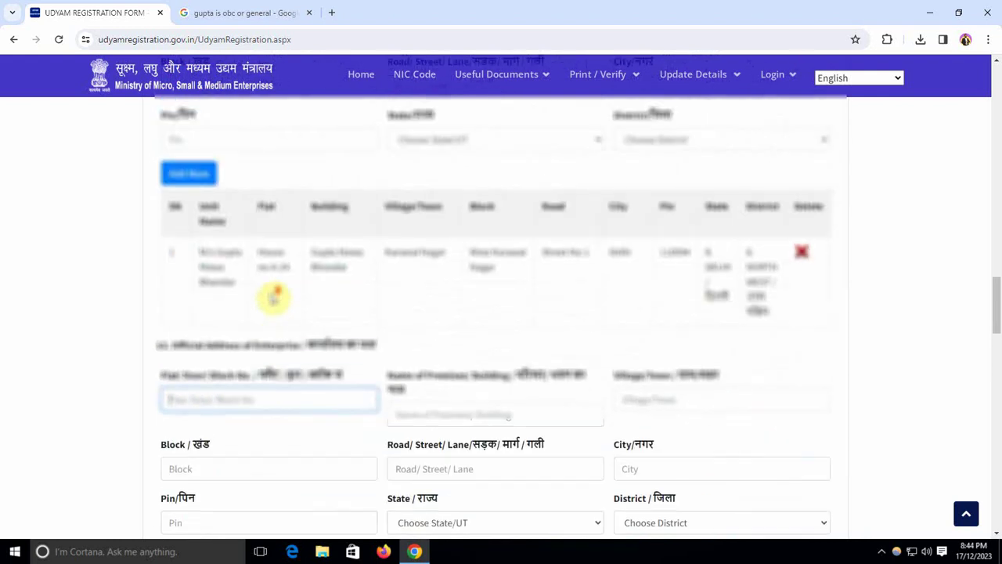
pyautogui.scroll(-2, 290, 325)
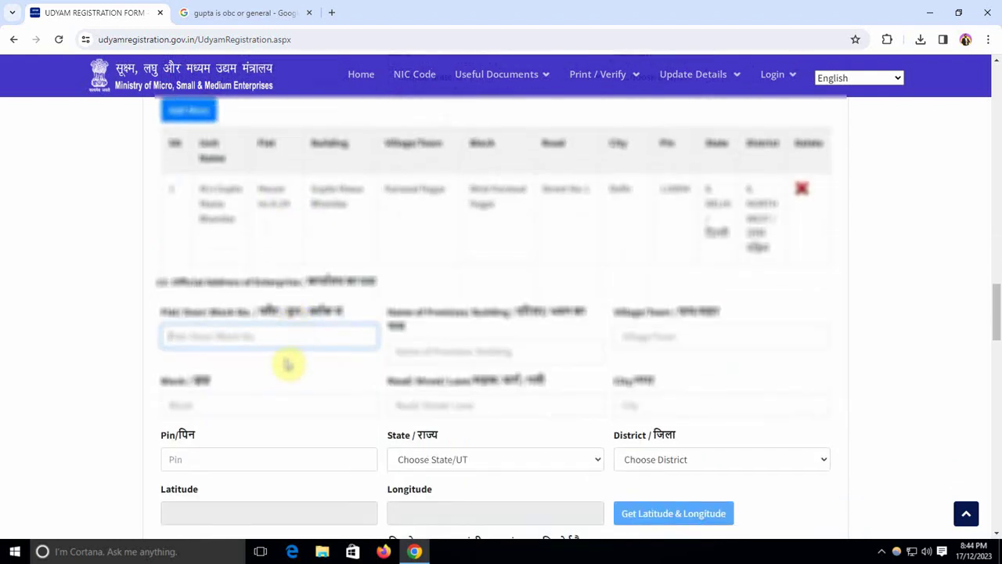
# Copy the flat number and building name from the plant table into the official address
pyautogui.moveTo(258, 188); pyautogui.dragTo(296, 252)
pyautogui.hotkey('ctrl', 'c')
pyautogui.click(230, 336)
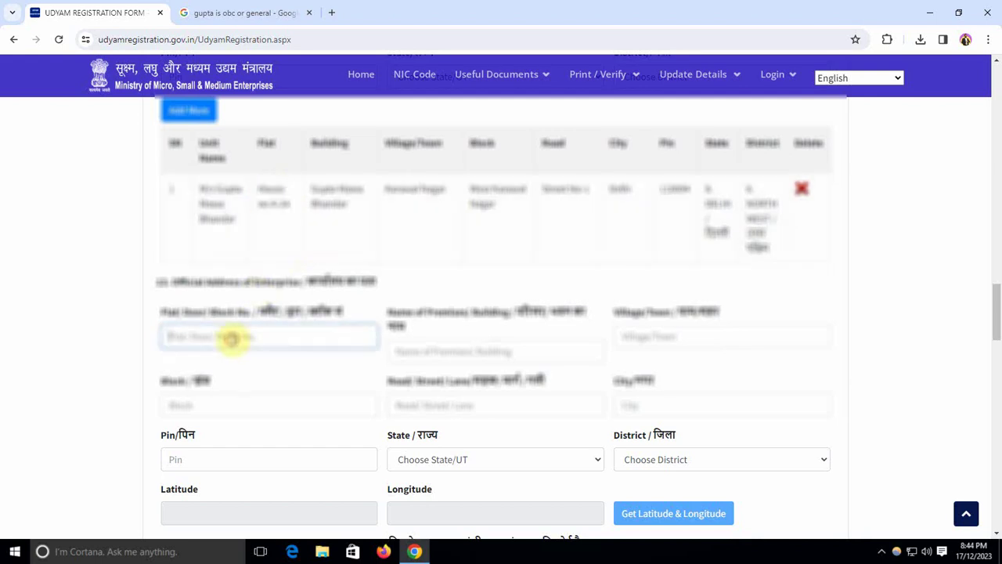
pyautogui.hotkey('ctrl', 'v')
pyautogui.click(302, 375)
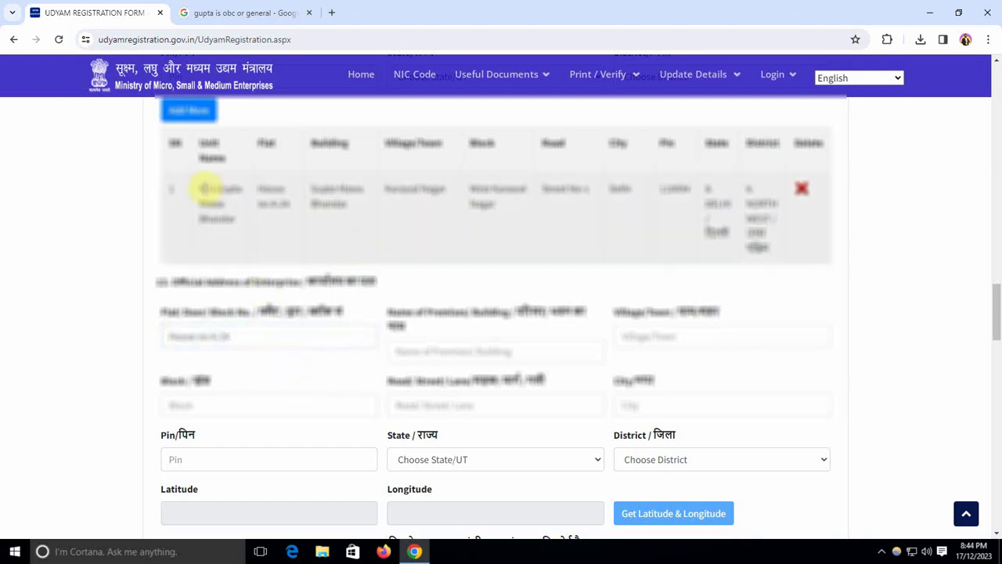
pyautogui.moveTo(311, 188); pyautogui.dragTo(364, 219)
pyautogui.hotkey('ctrl', 'c')
pyautogui.click(441, 351)
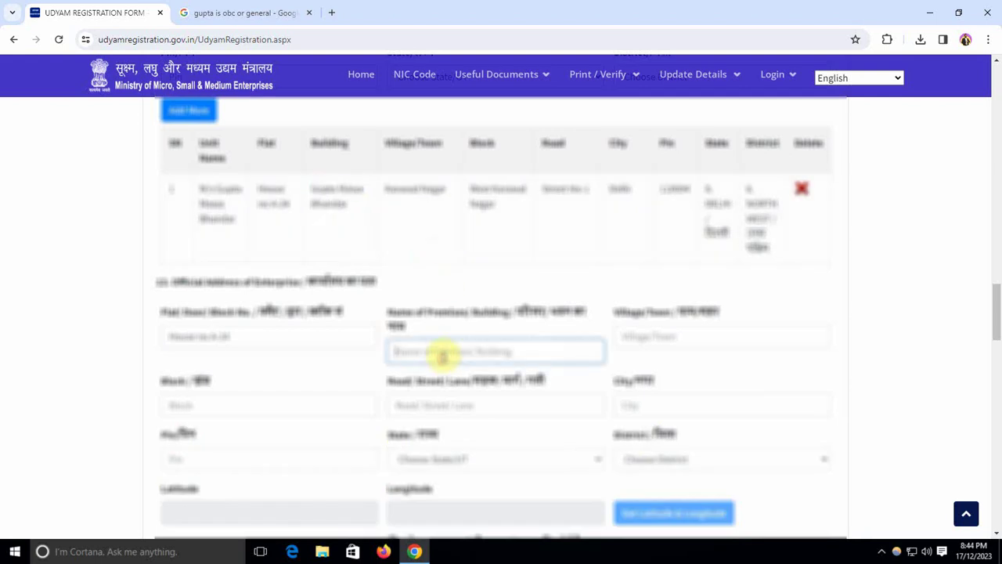
pyautogui.hotkey('ctrl', 'v')
# Copy the plant's village/town and block values into the official address fields
pyautogui.moveTo(385, 187); pyautogui.dragTo(444, 206)
pyautogui.hotkey('ctrl', 'c')
pyautogui.click(649, 336)
pyautogui.hotkey('ctrl', 'v')
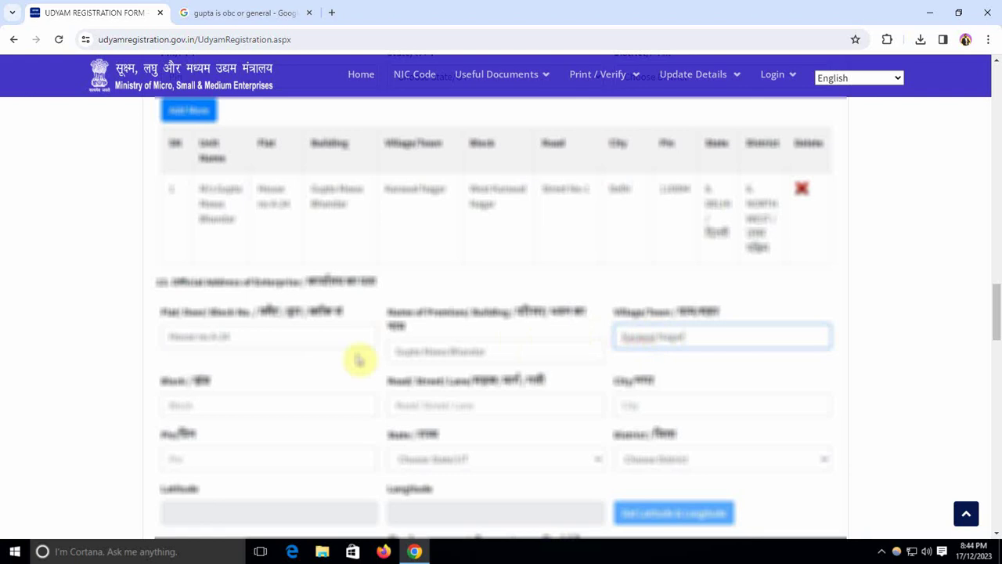
pyautogui.click(229, 397)
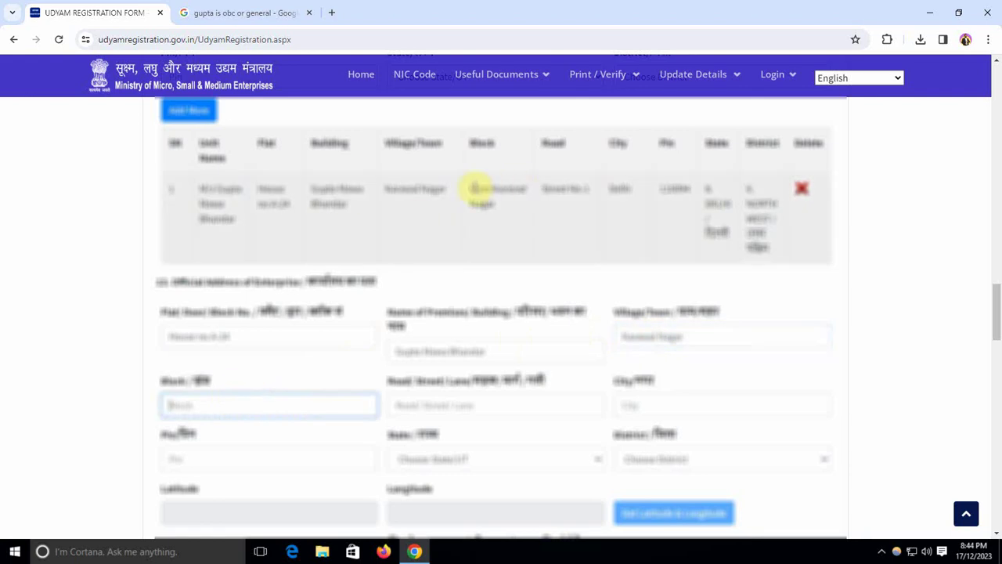
pyautogui.moveTo(474, 188); pyautogui.dragTo(509, 223)
pyautogui.hotkey('ctrl', 'c')
pyautogui.click(239, 398)
pyautogui.hotkey('ctrl', 'v')
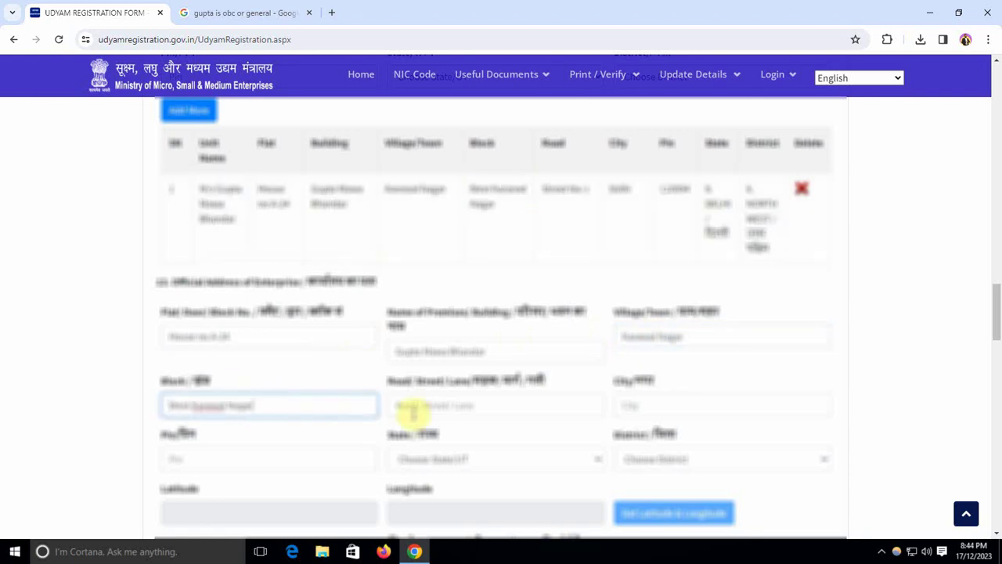
# Copy the road/street value and city Delhi into the official address fields
pyautogui.click(457, 406)
pyautogui.moveTo(542, 189); pyautogui.dragTo(593, 196)
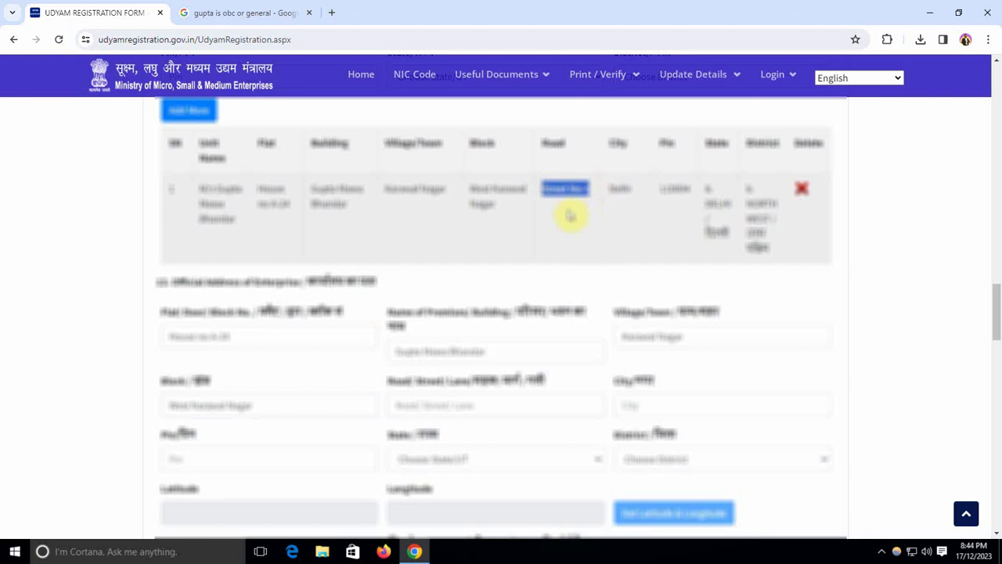
pyautogui.hotkey('ctrl', 'c')
pyautogui.click(475, 403)
pyautogui.hotkey('ctrl', 'v')
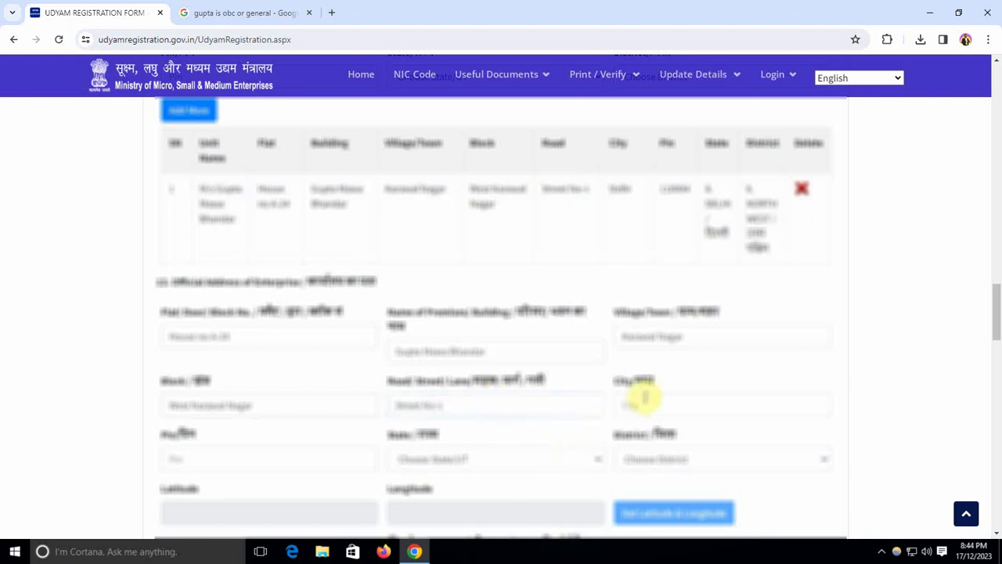
pyautogui.moveTo(606, 185); pyautogui.dragTo(633, 224)
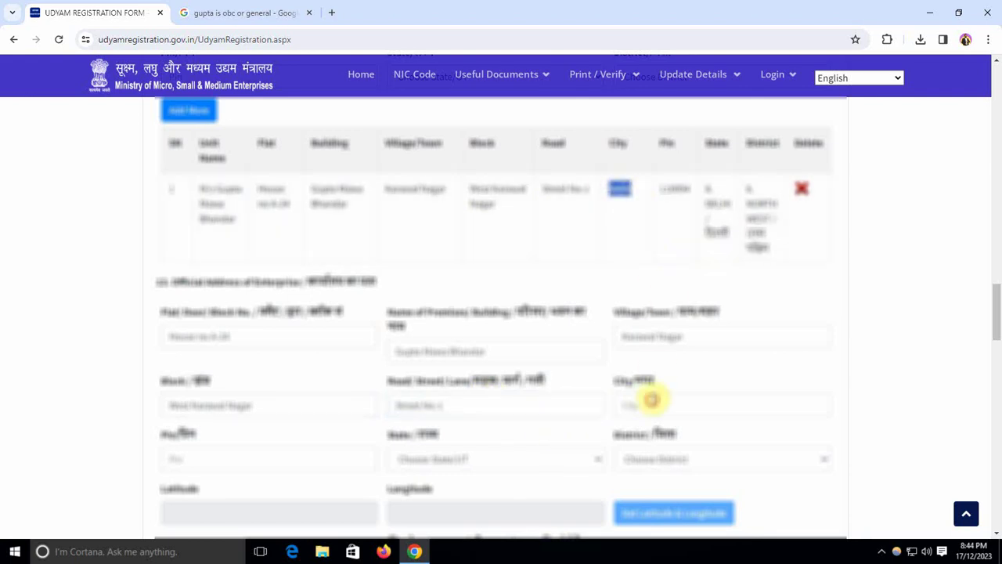
pyautogui.hotkey('ctrl', 'c')
pyautogui.click(651, 400)
pyautogui.hotkey('ctrl', 'v')
# Set the official address state to DELHI and choose its district
pyautogui.click(324, 461)
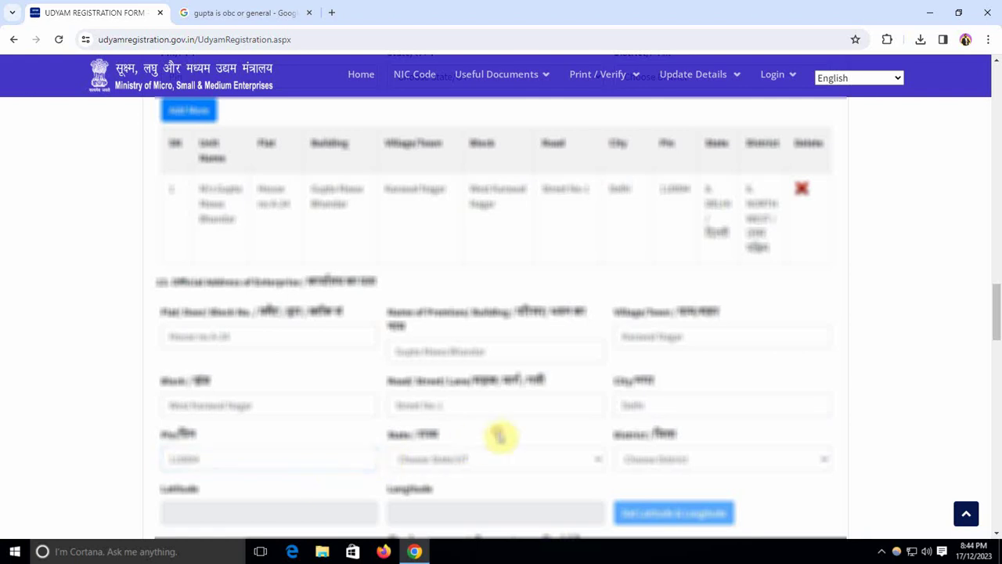
pyautogui.click(476, 460)
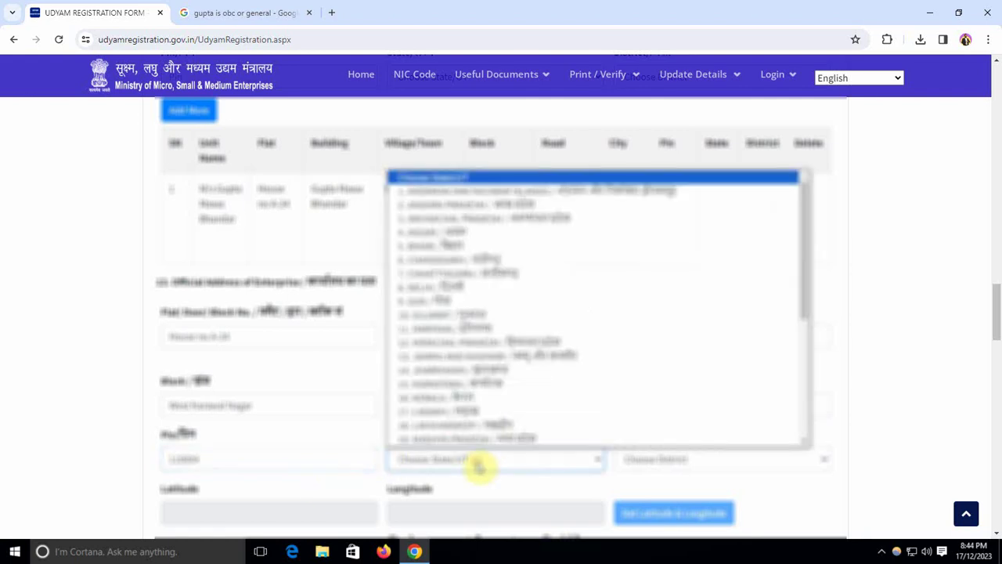
pyautogui.click(446, 287)
pyautogui.click(638, 460)
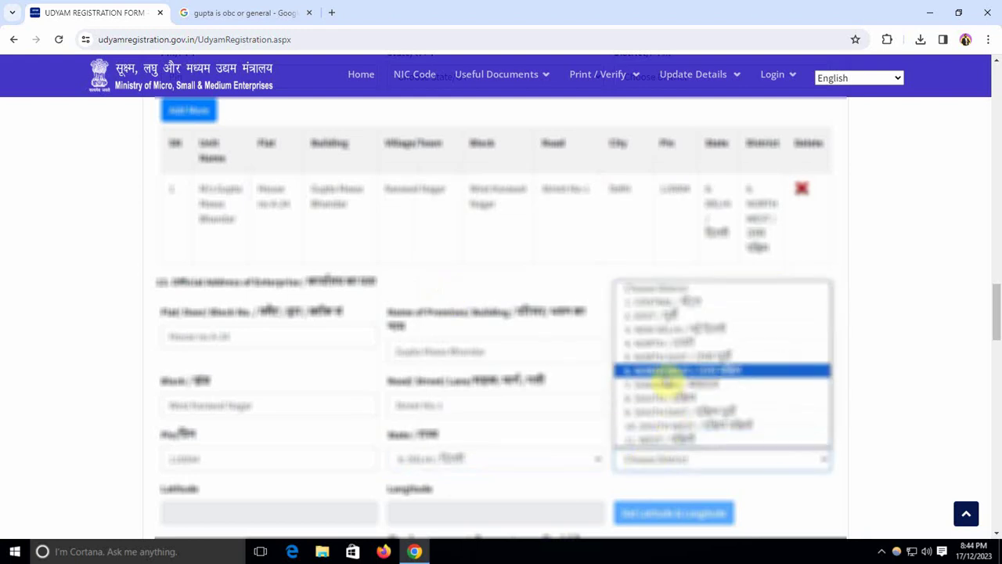
pyautogui.click(665, 374)
pyautogui.scroll(-3, 537, 458)
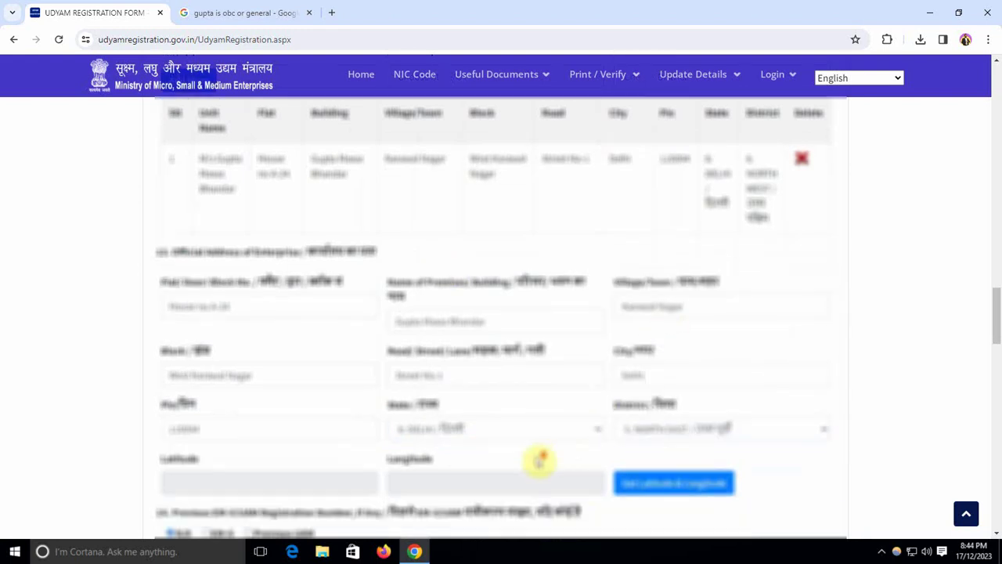
pyautogui.scroll(3, 488, 358)
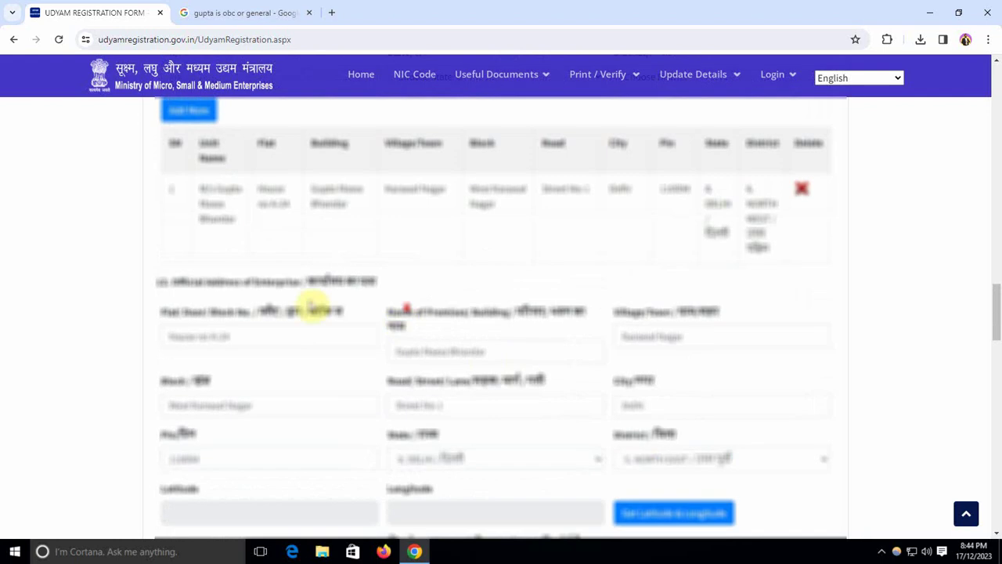
pyautogui.scroll(-3, 493, 381)
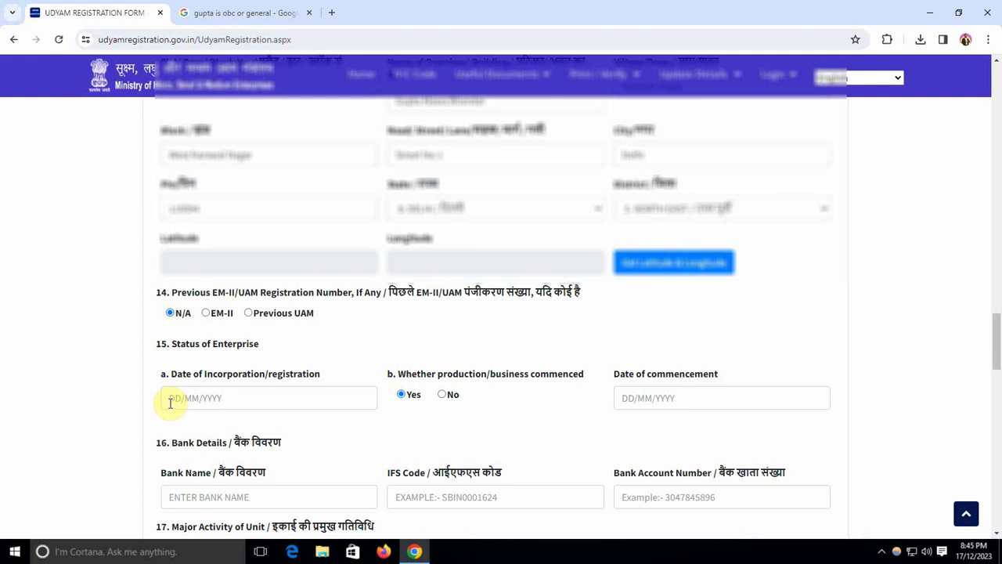
# Set the Date of Incorporation to 01/04/2018
pyautogui.click(170, 402)
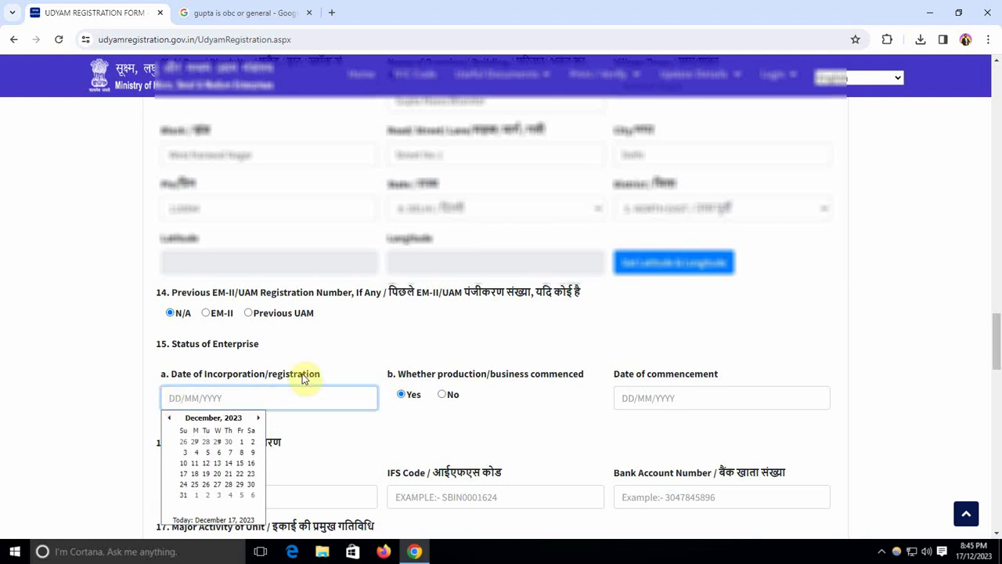
pyautogui.click(243, 421)
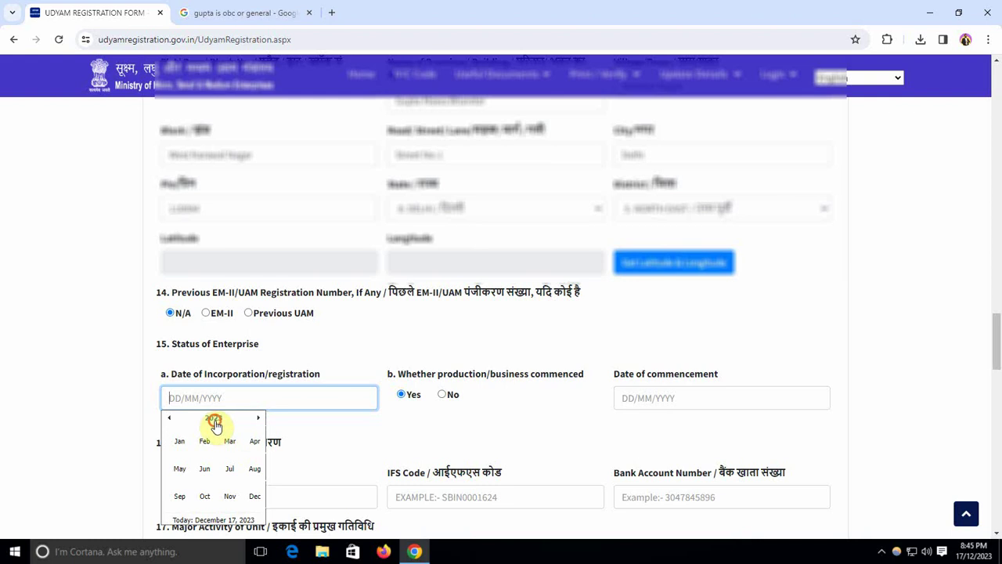
pyautogui.click(218, 423)
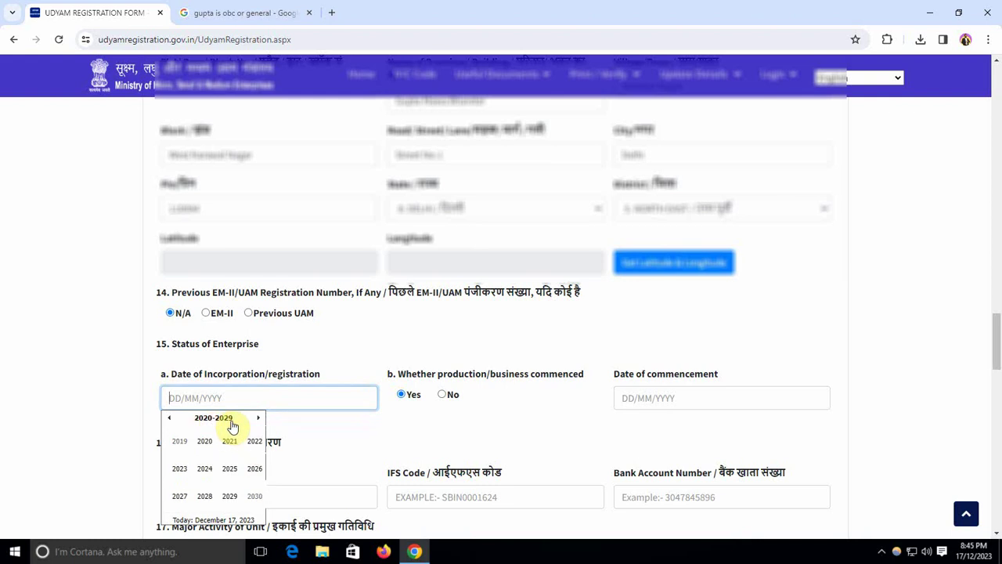
pyautogui.click(169, 421)
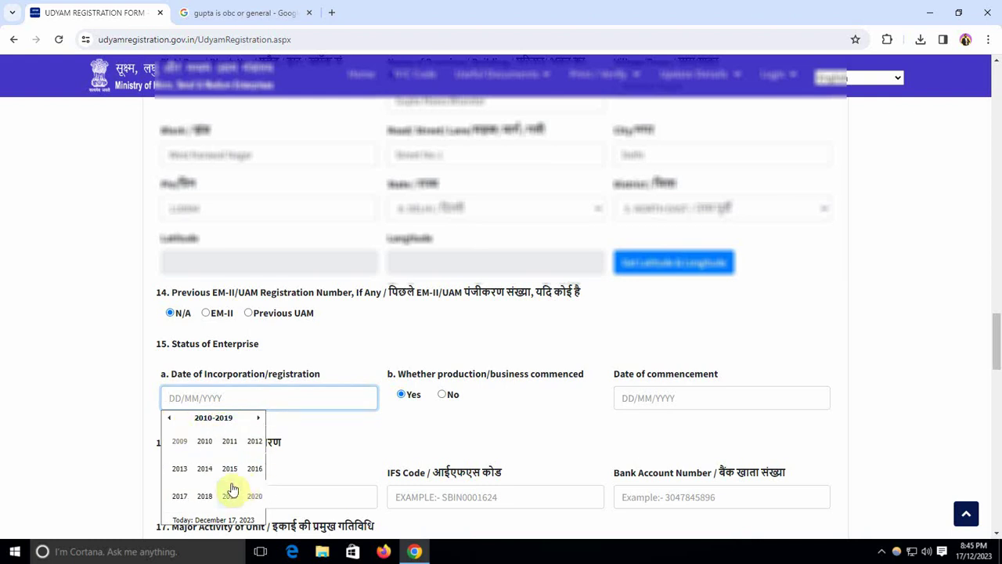
pyautogui.click(205, 496)
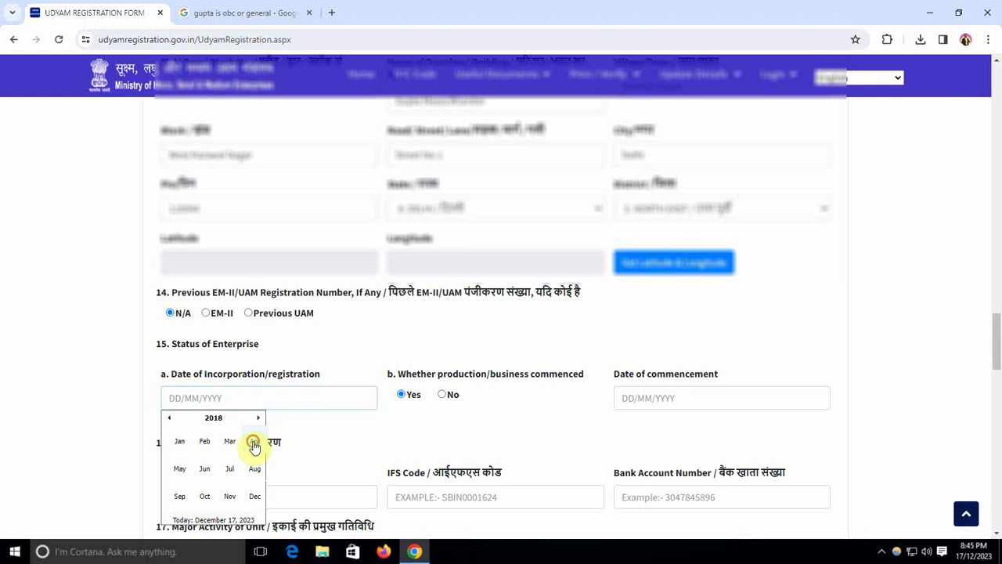
pyautogui.click(254, 443)
pyautogui.click(185, 453)
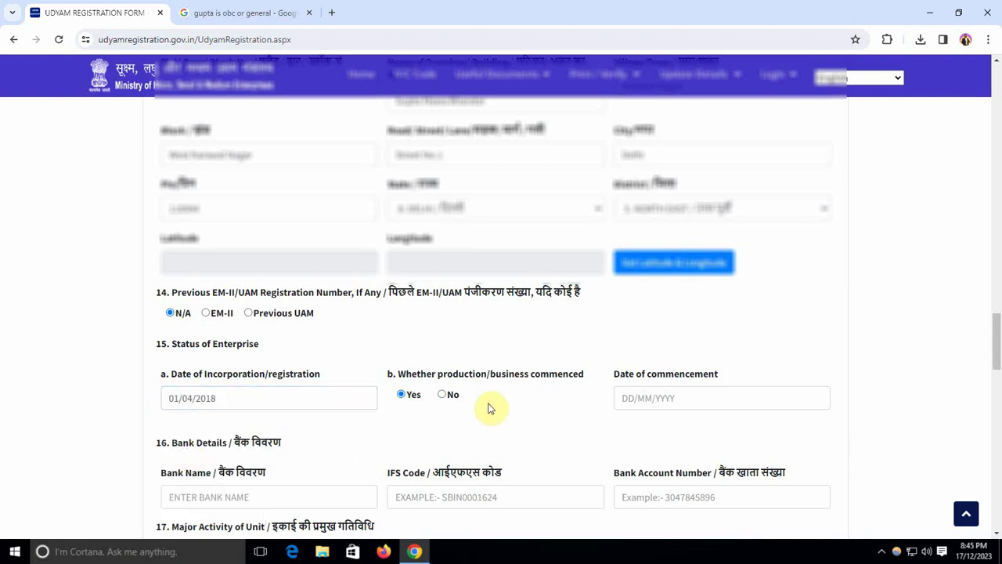
# Set the Date of Commencement to 01/04/2018
pyautogui.click(630, 397)
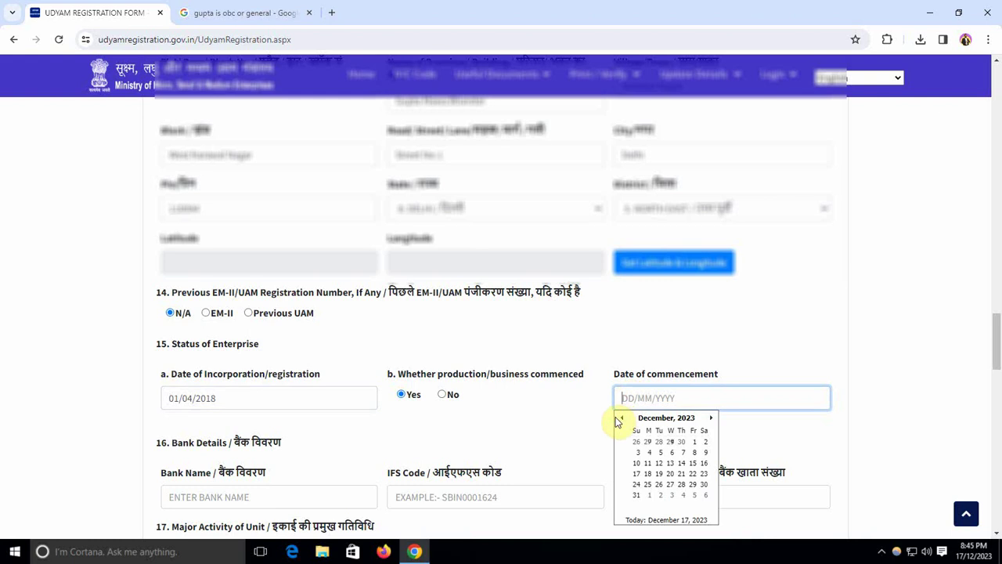
pyautogui.click(687, 420)
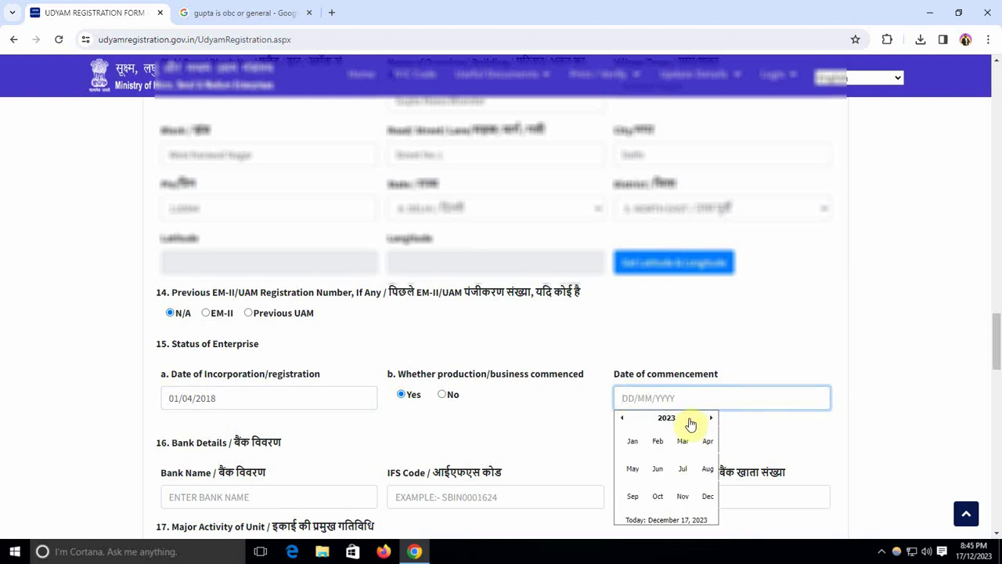
pyautogui.click(622, 417)
pyautogui.click(622, 417)
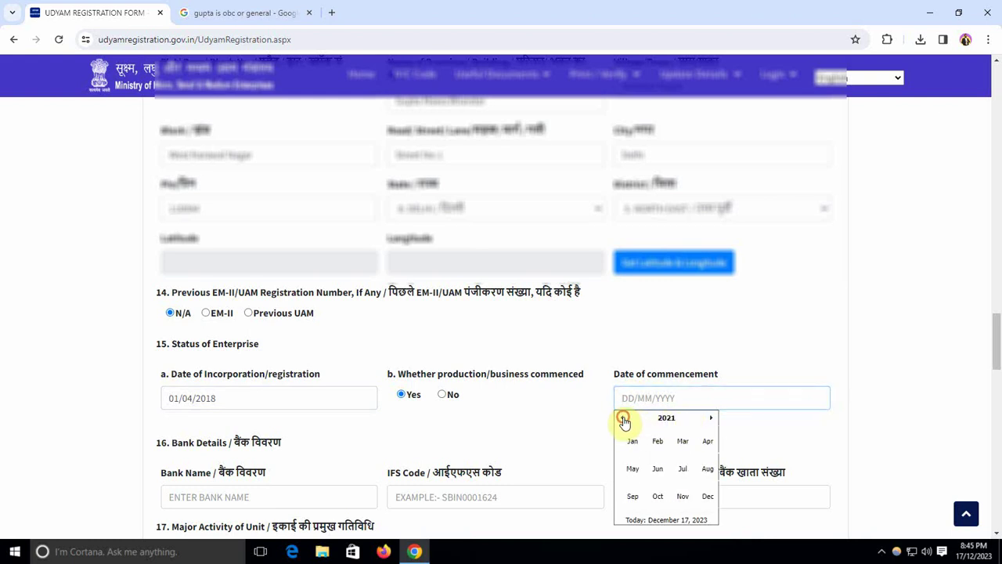
pyautogui.click(622, 418)
pyautogui.click(623, 418)
pyautogui.click(623, 417)
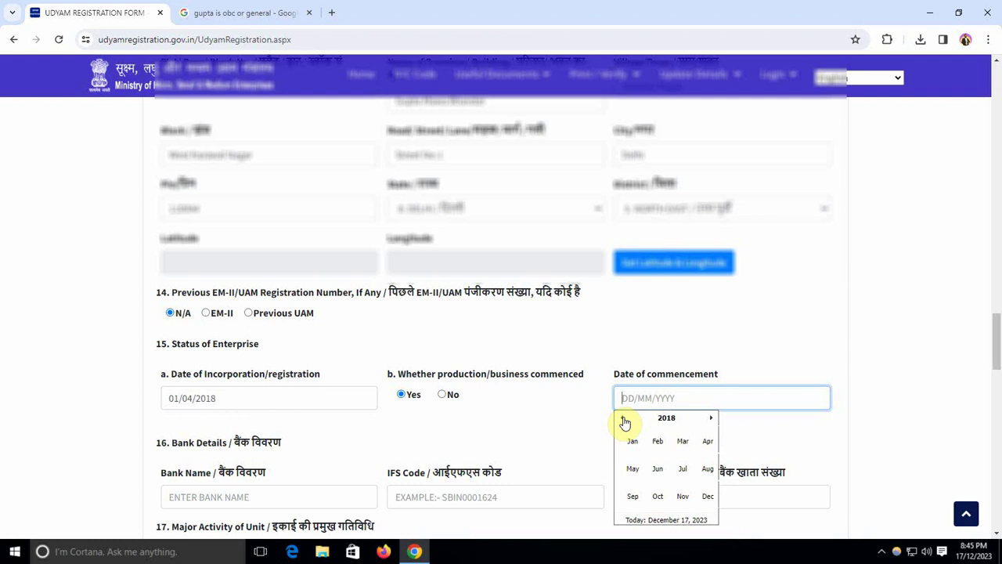
pyautogui.click(706, 442)
pyautogui.click(638, 469)
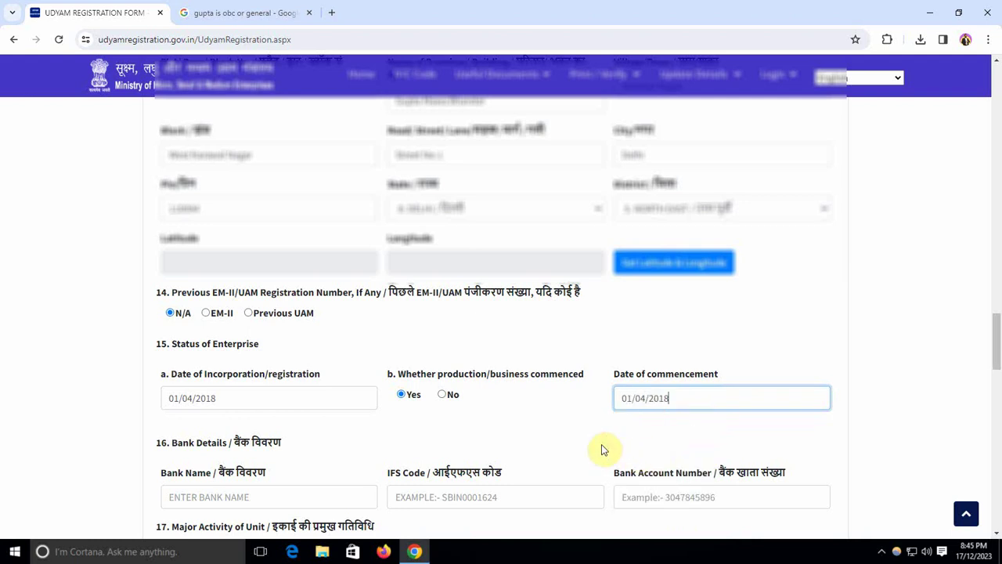
pyautogui.scroll(-2, 458, 405)
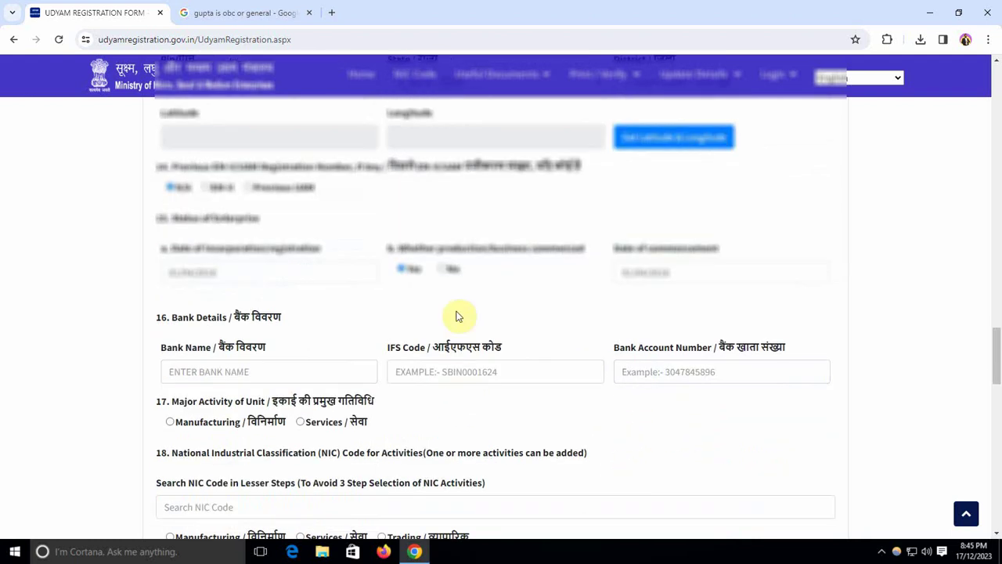
# Fill in the bank's name, the branch IFSC code and the enterprise's bank account number
pyautogui.scroll(-1, 399, 333)
pyautogui.click(288, 312)
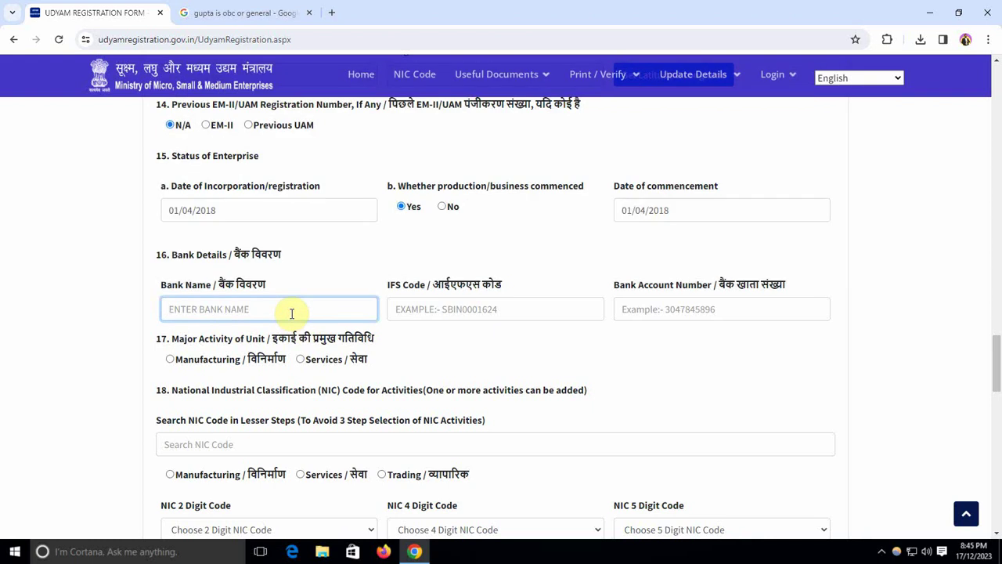
pyautogui.scroll(2, 291, 313)
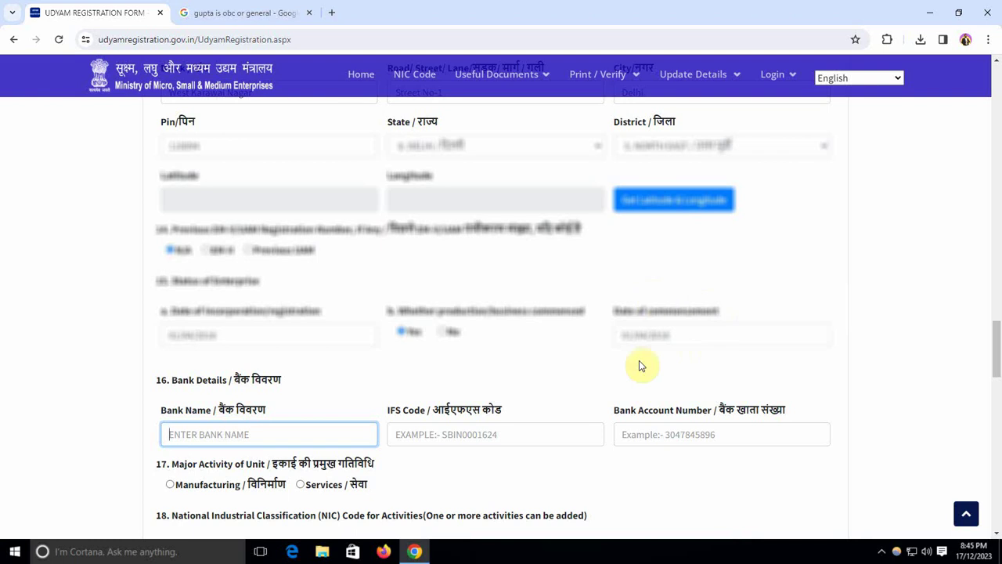
pyautogui.scroll(-2, 447, 348)
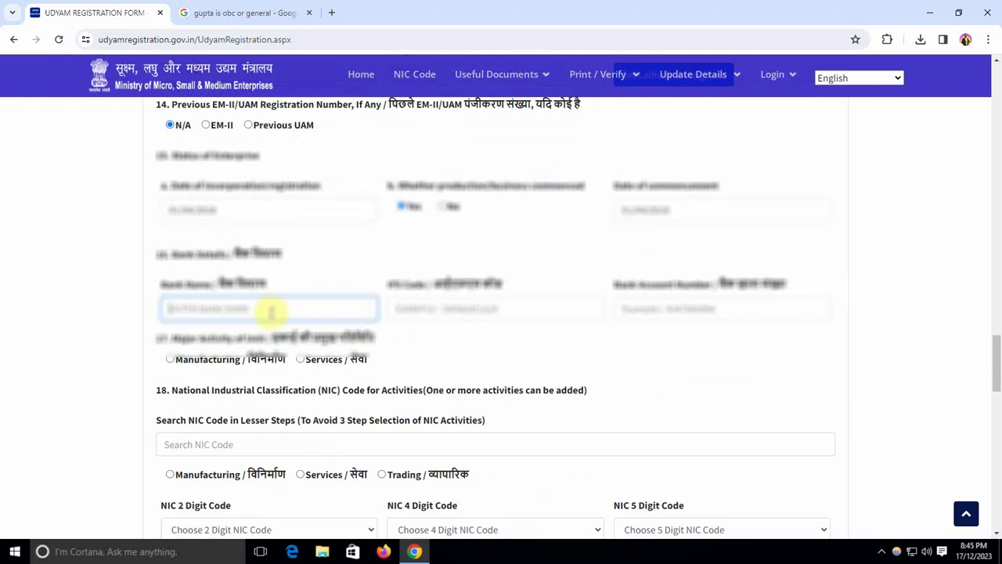
pyautogui.write('H')
pyautogui.click(418, 310)
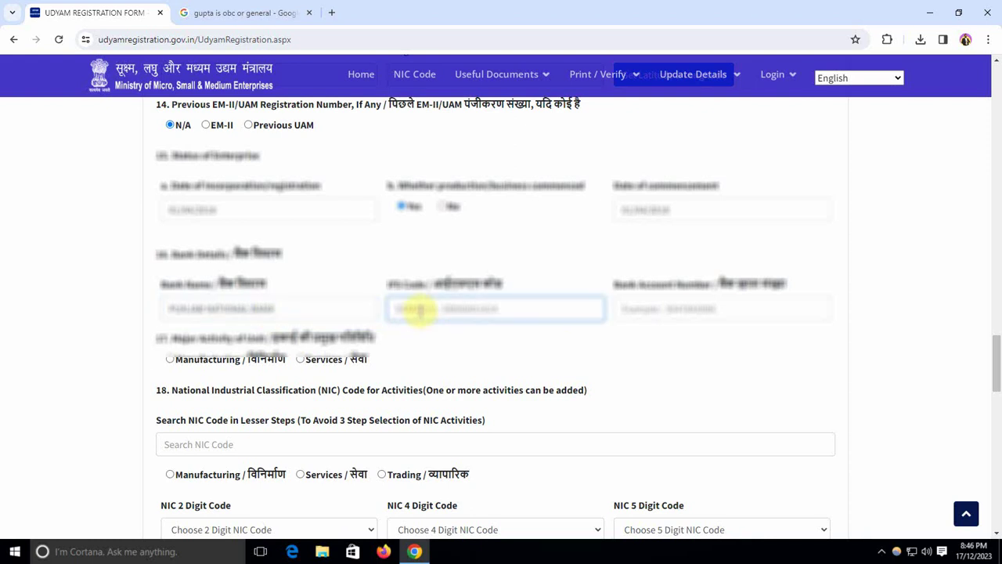
pyautogui.write('P')
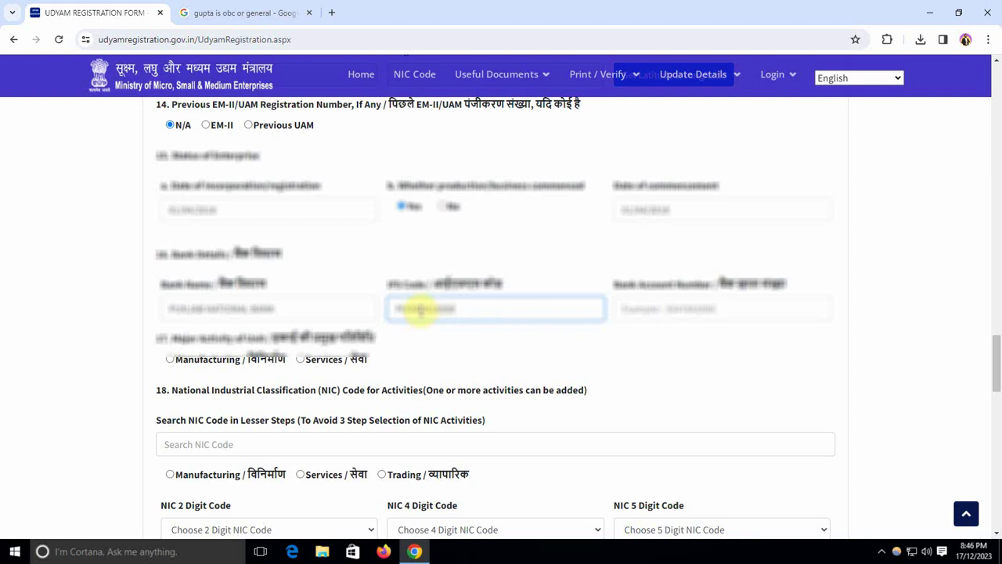
pyautogui.click(470, 342)
pyautogui.click(665, 311)
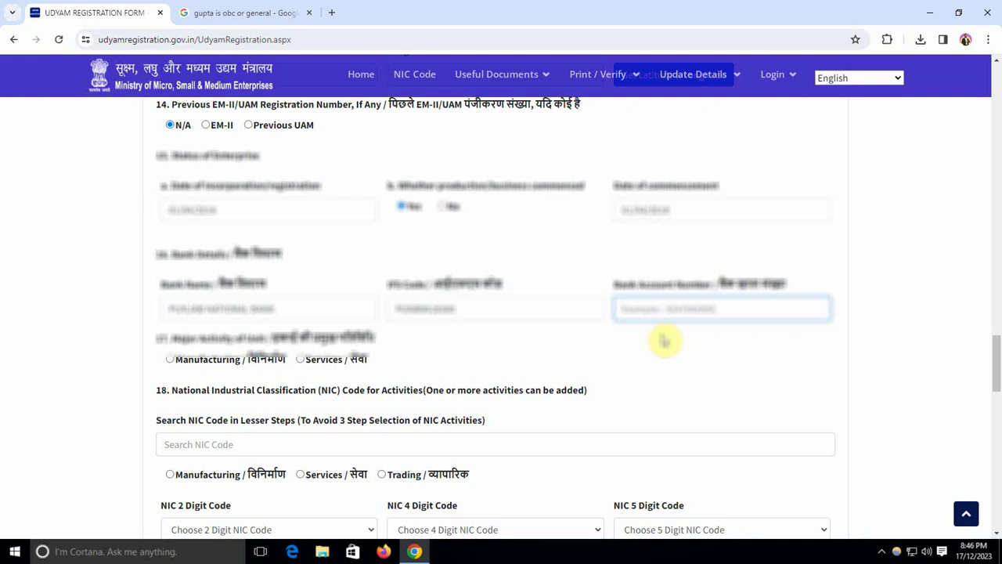
pyautogui.write('6')
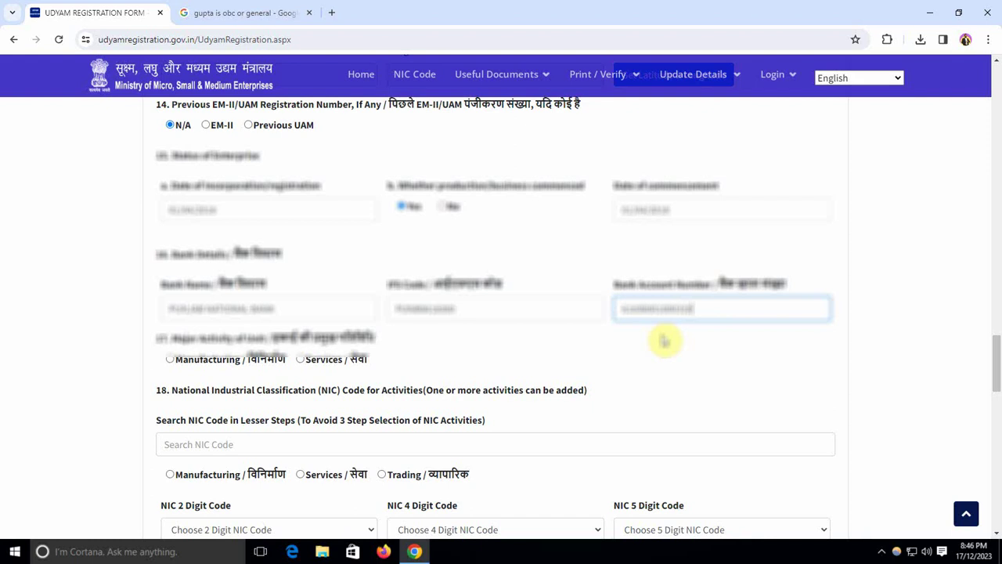
pyautogui.click(675, 368)
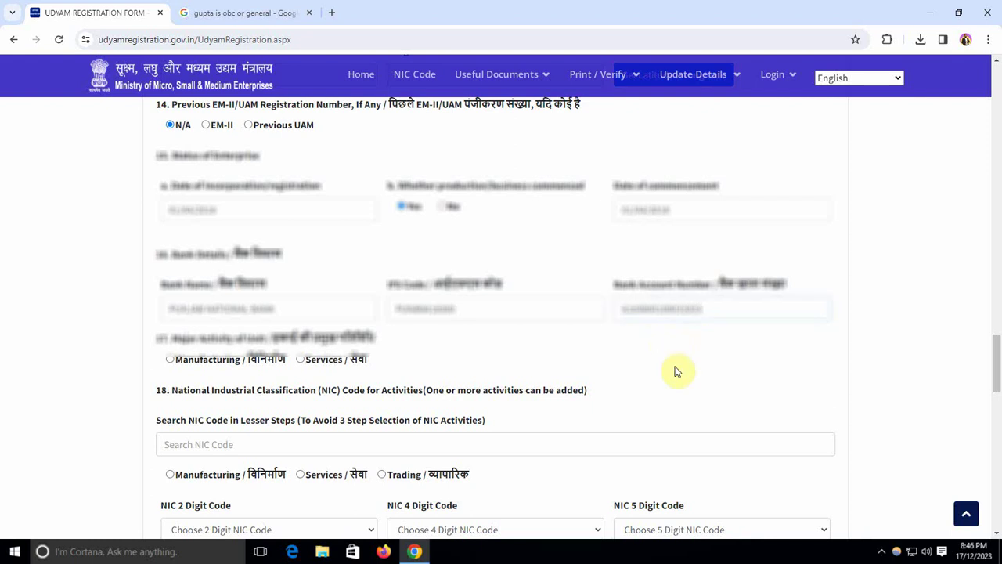
# Select Manufacturing for both Major Activity and the NIC activity type
pyautogui.scroll(-2, 415, 336)
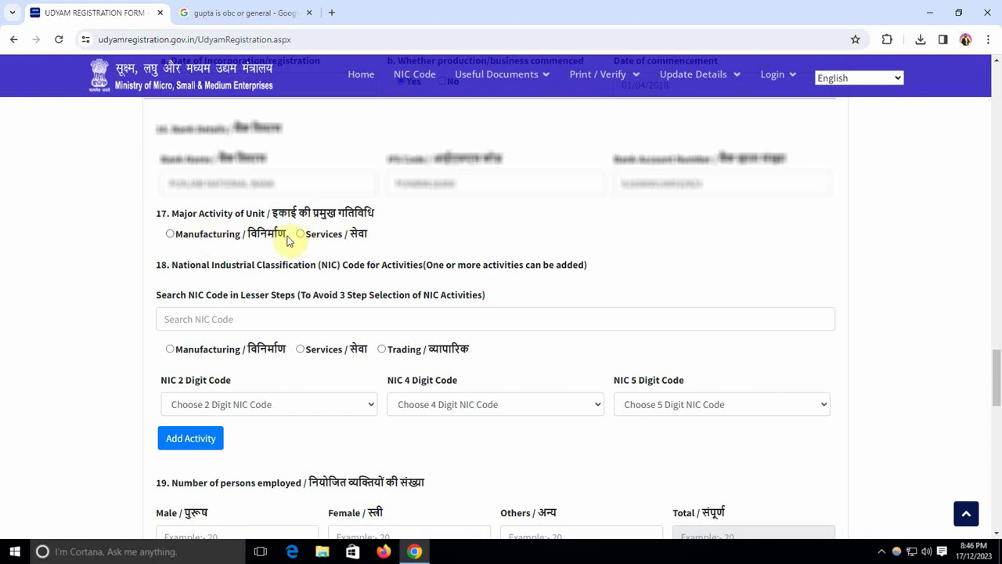
pyautogui.click(171, 234)
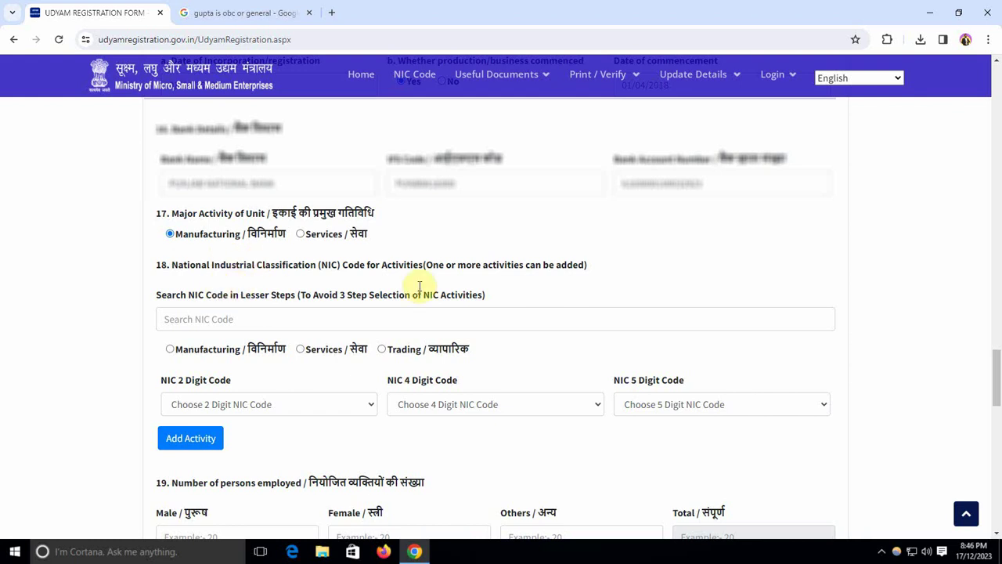
pyautogui.click(210, 323)
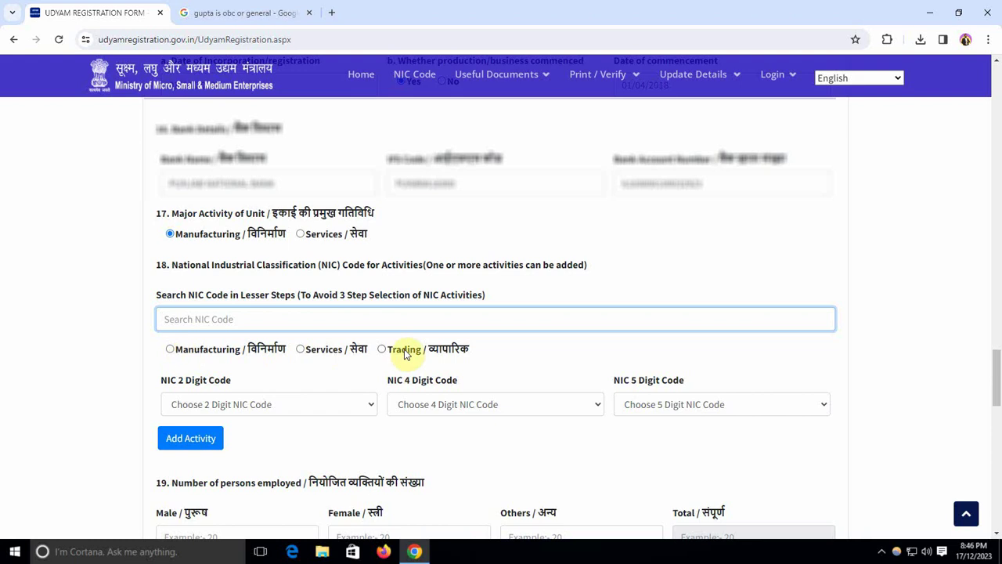
pyautogui.click(170, 350)
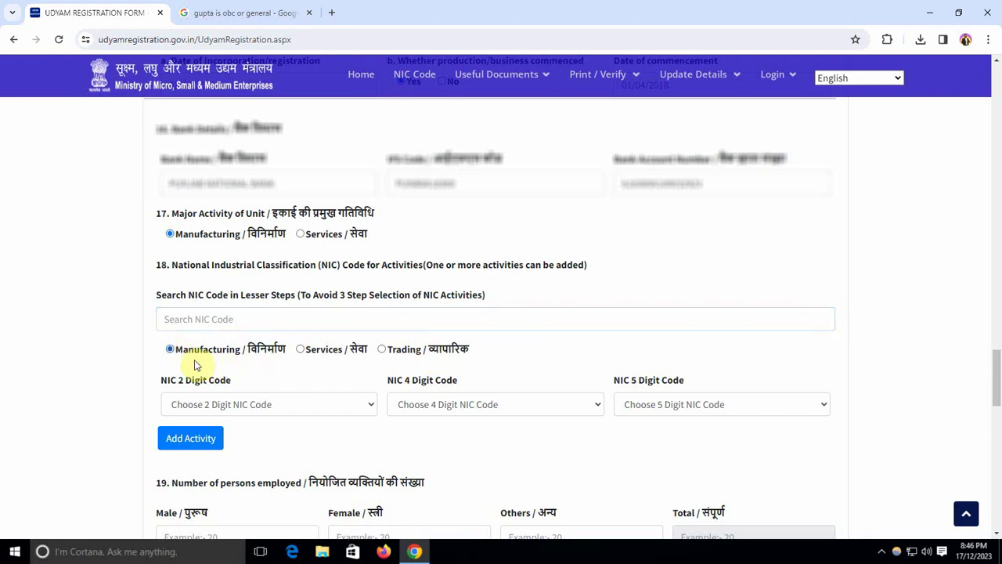
pyautogui.click(232, 405)
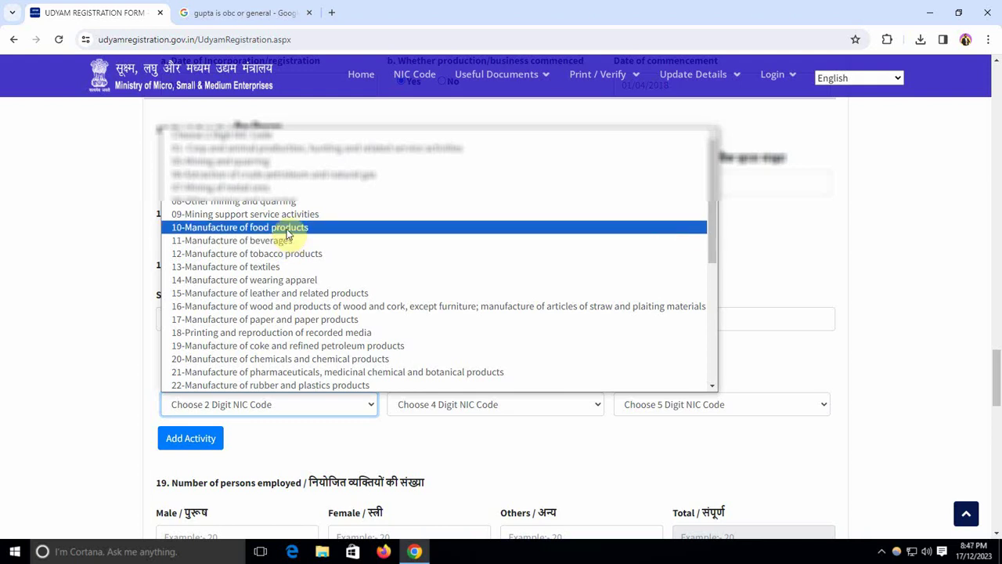
# Choose NIC codes 10, 1050 and 10504 (cream, butter, cheese, curd, ghee, khoya) and add the activity
pyautogui.click(287, 227)
pyautogui.click(432, 404)
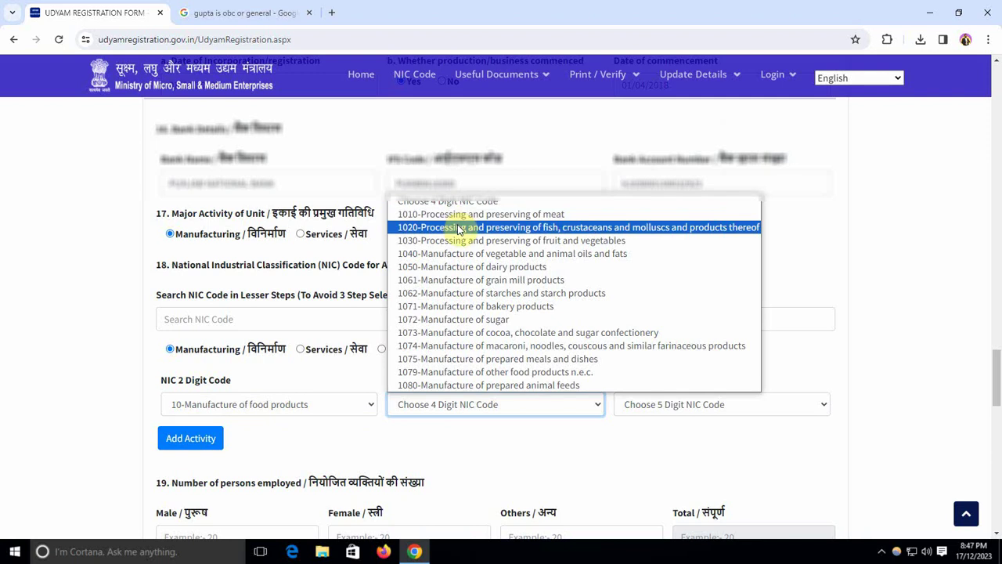
pyautogui.click(464, 267)
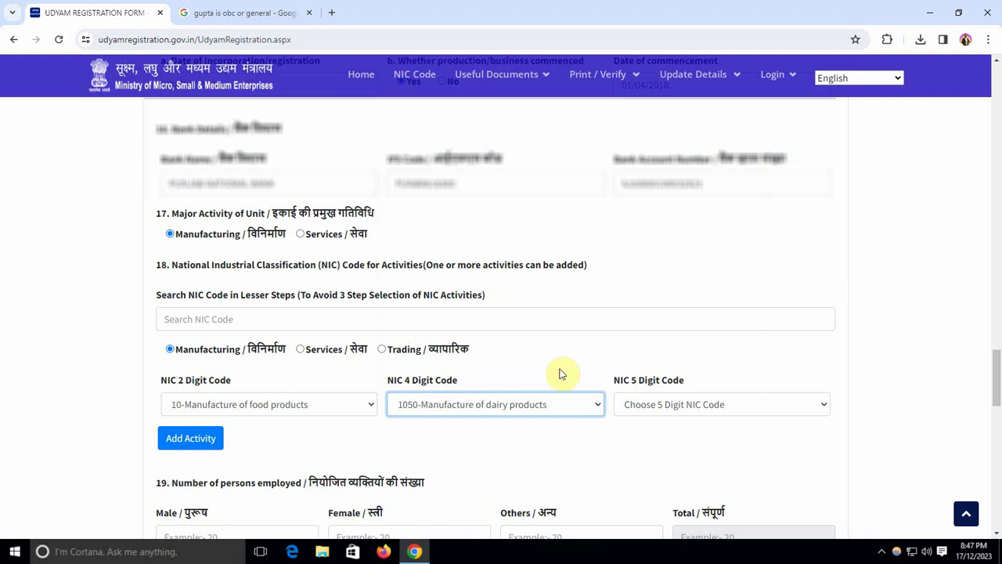
pyautogui.click(654, 408)
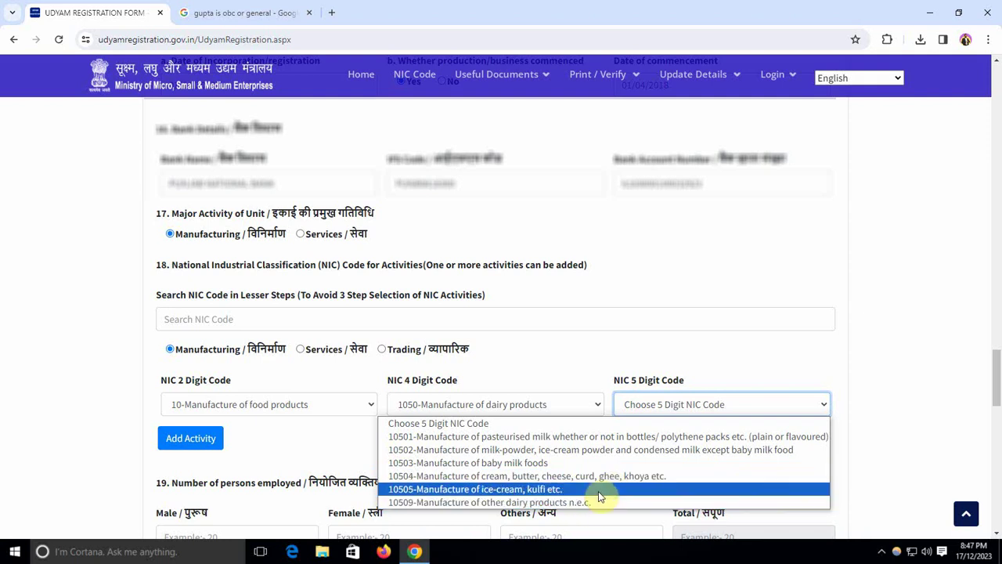
pyautogui.click(604, 478)
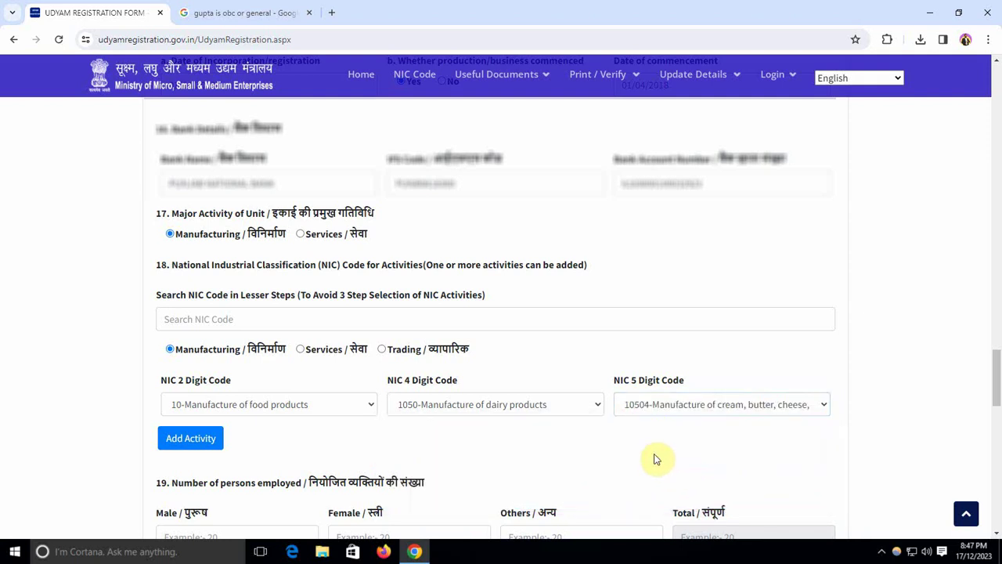
pyautogui.scroll(-1, 458, 451)
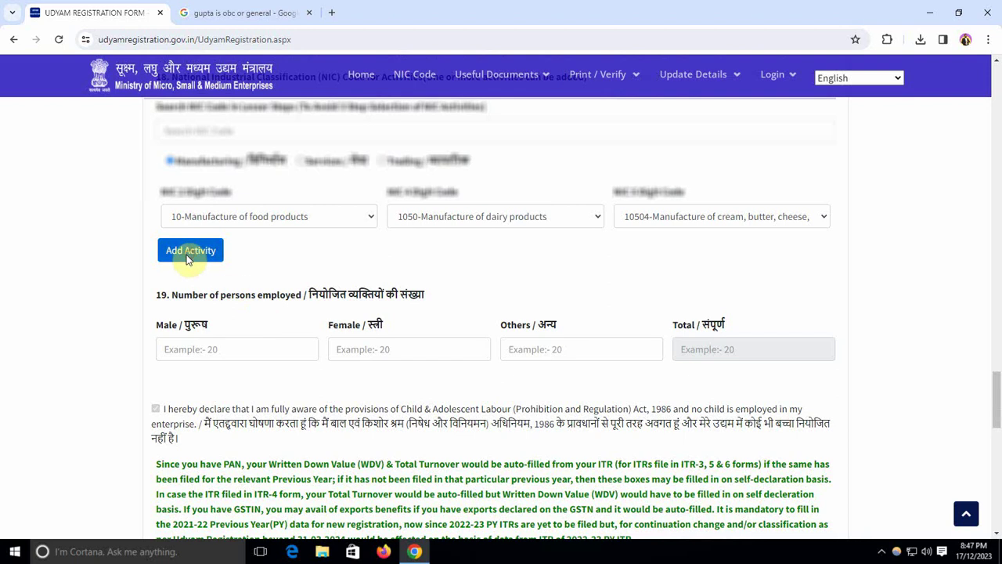
pyautogui.click(190, 250)
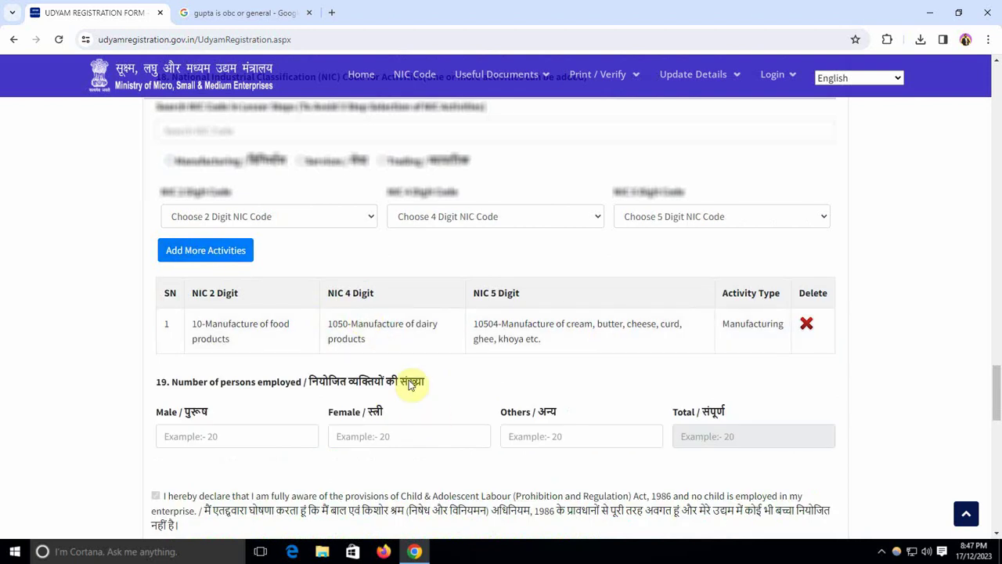
# Add a second Manufacturing activity with NIC codes 10, 1050 and 10509 other dairy products
pyautogui.click(305, 218)
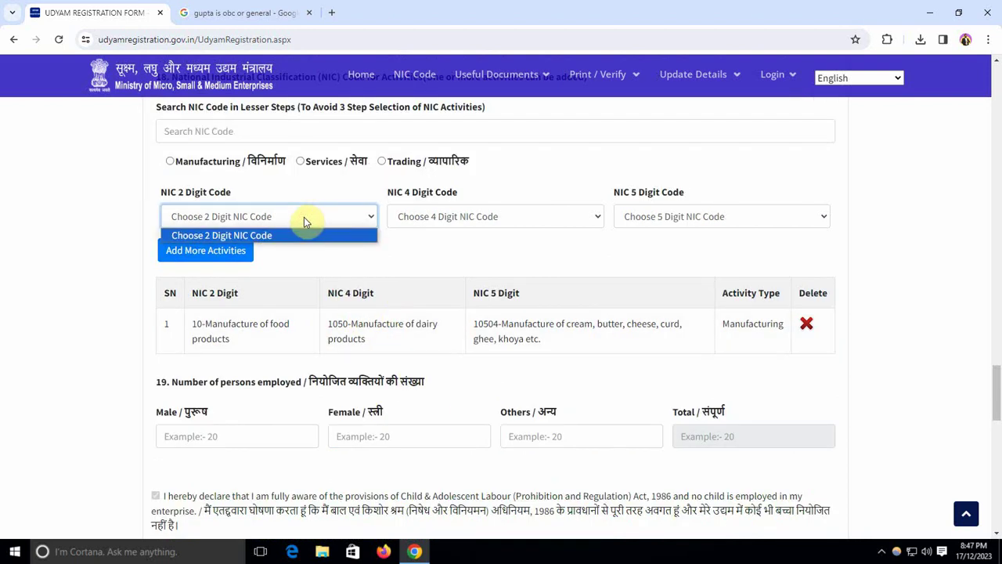
pyautogui.click(305, 237)
pyautogui.scroll(1, 258, 259)
pyautogui.click(209, 225)
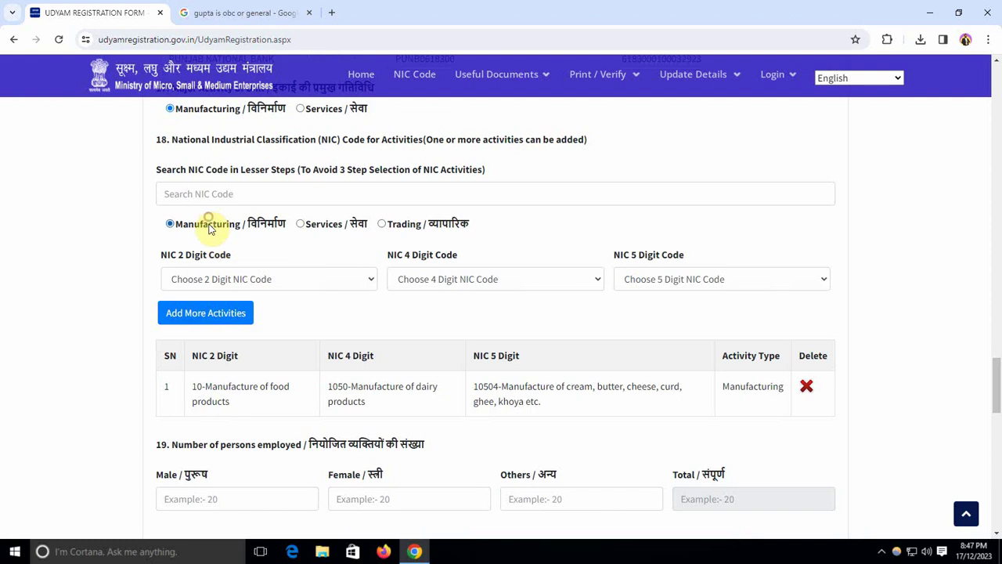
pyautogui.click(260, 282)
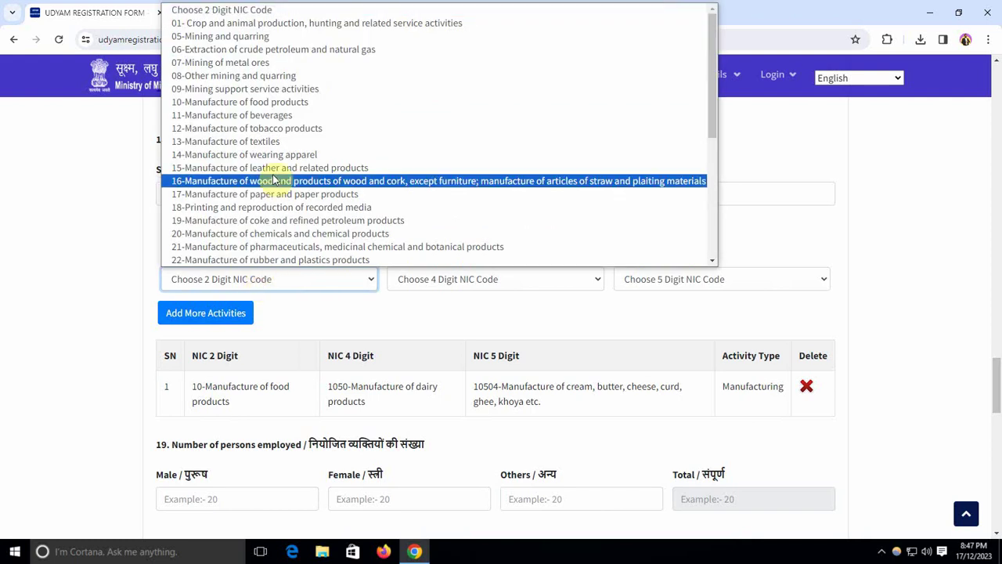
pyautogui.click(242, 102)
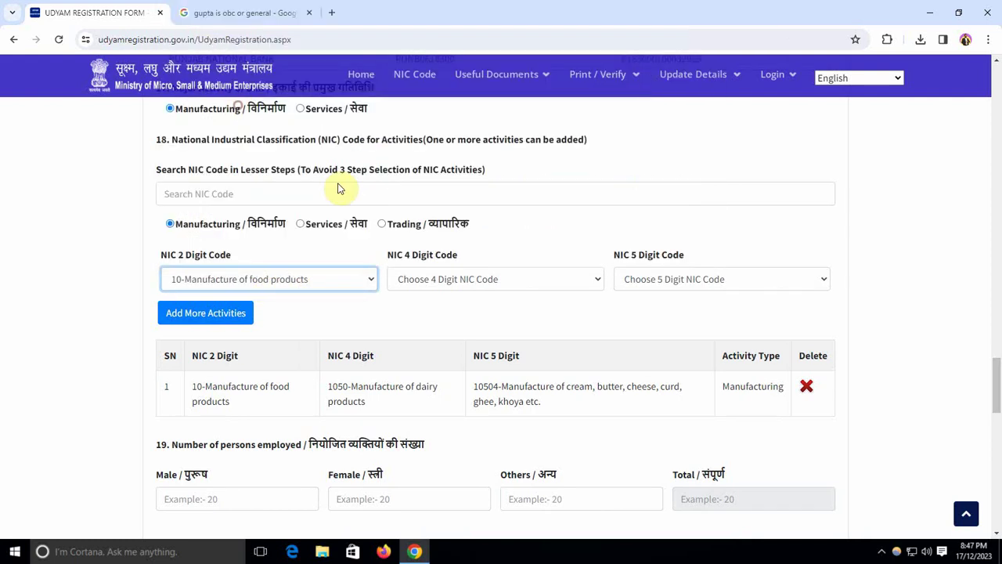
pyautogui.click(441, 282)
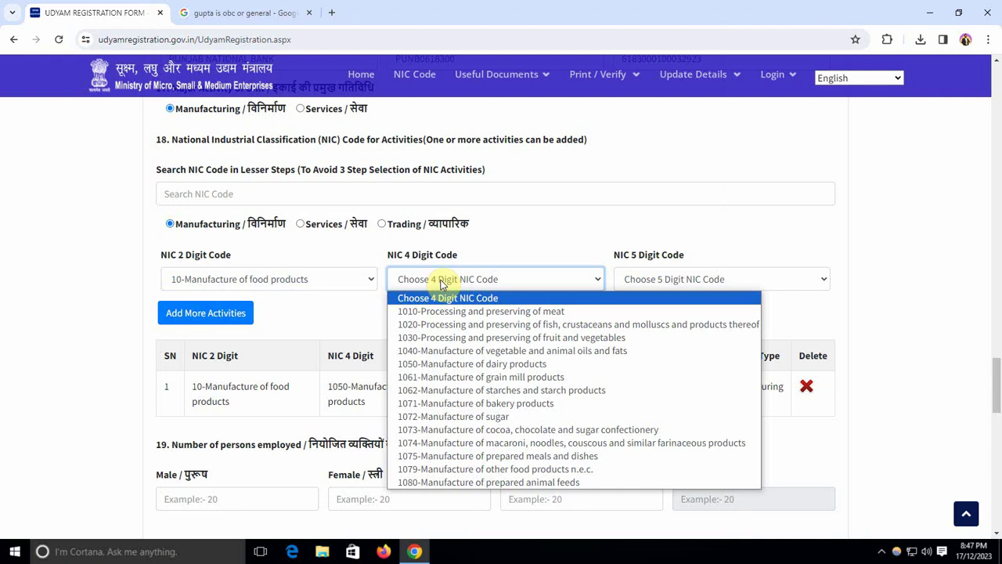
pyautogui.click(440, 365)
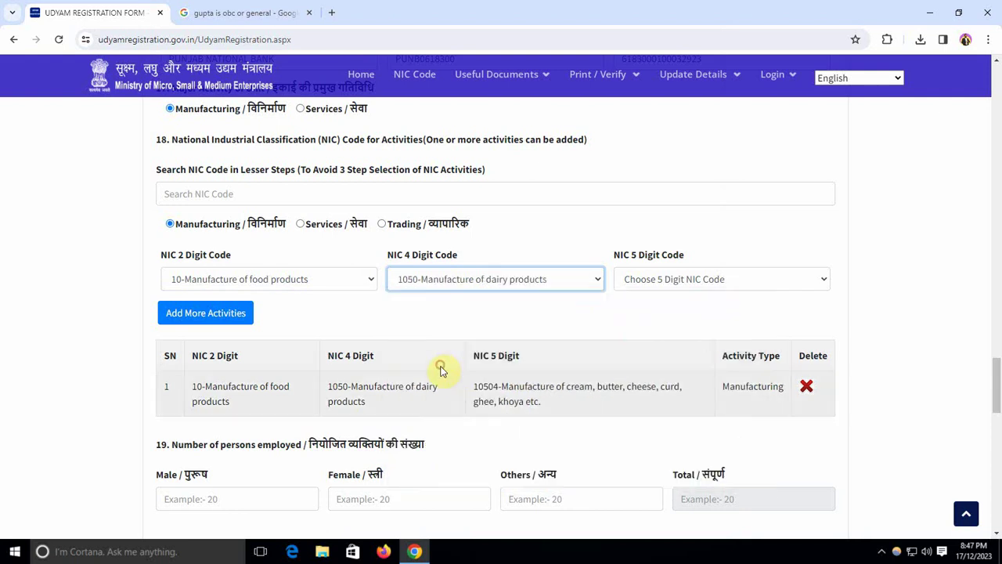
pyautogui.click(690, 288)
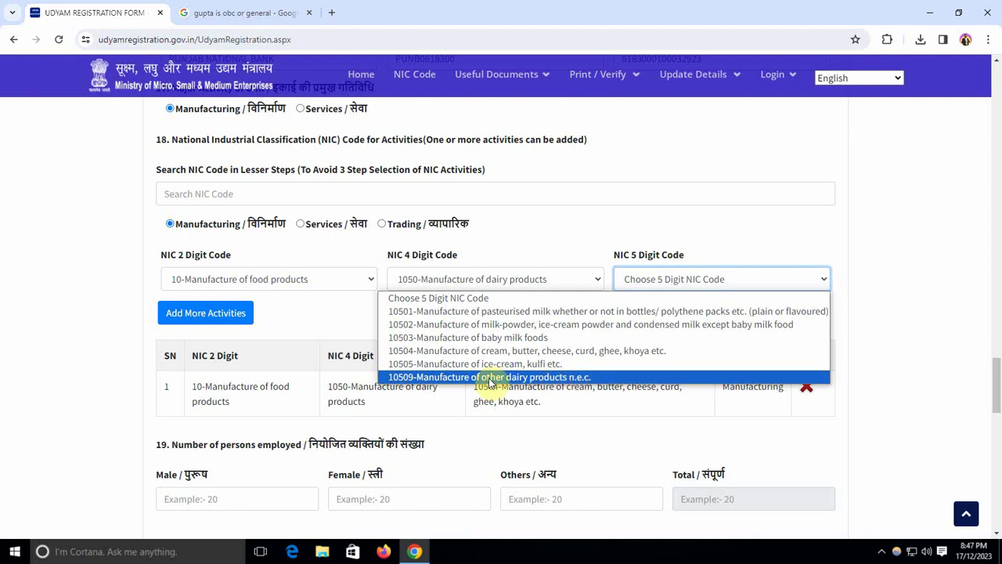
pyautogui.click(563, 378)
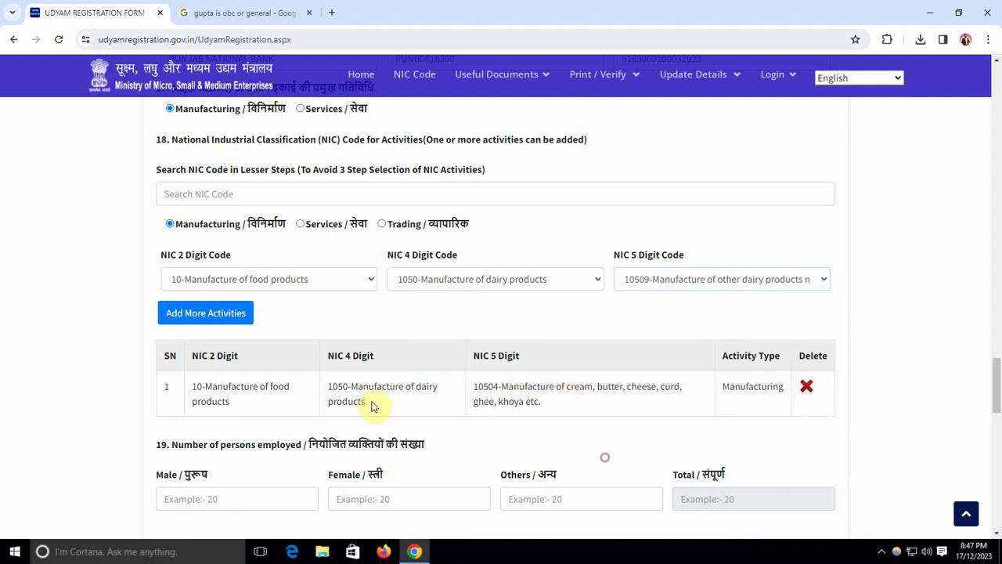
pyautogui.click(224, 313)
pyautogui.scroll(-2, 423, 349)
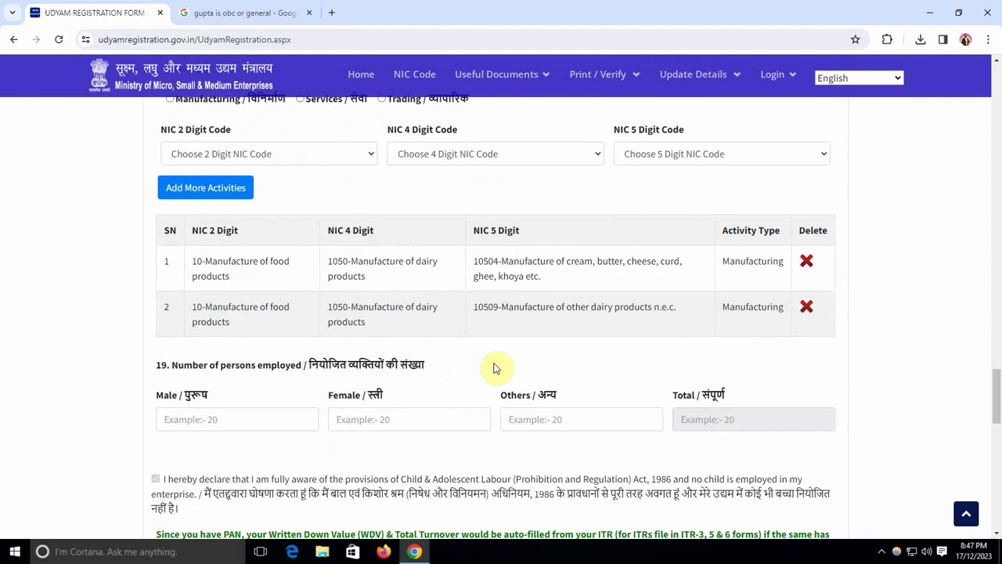
pyautogui.scroll(-1, 494, 368)
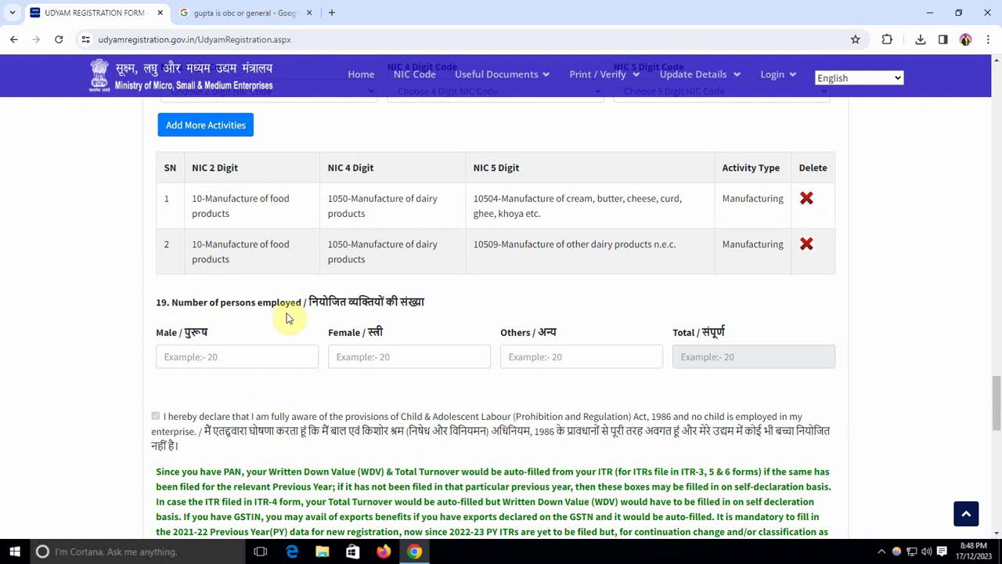
# Record 2 male and 0 female employees
pyautogui.click(259, 357)
pyautogui.write('2')
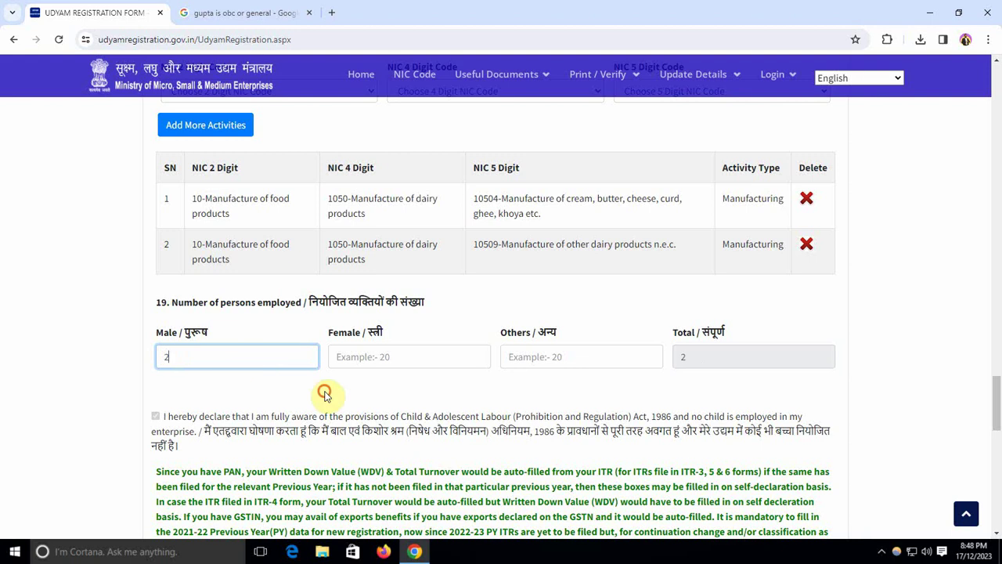
pyautogui.click(385, 359)
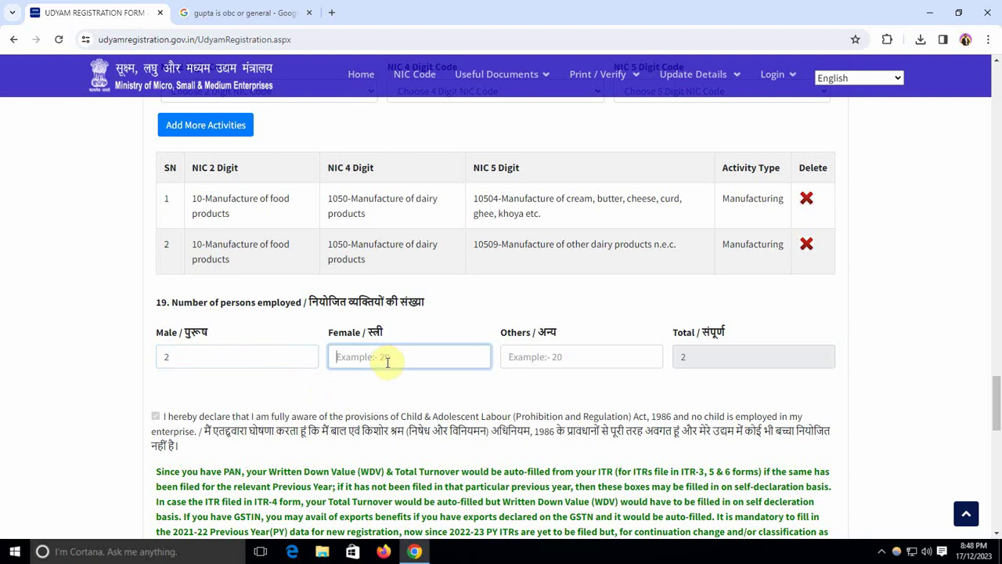
pyautogui.write('2')
pyautogui.doubleClick(363, 359)
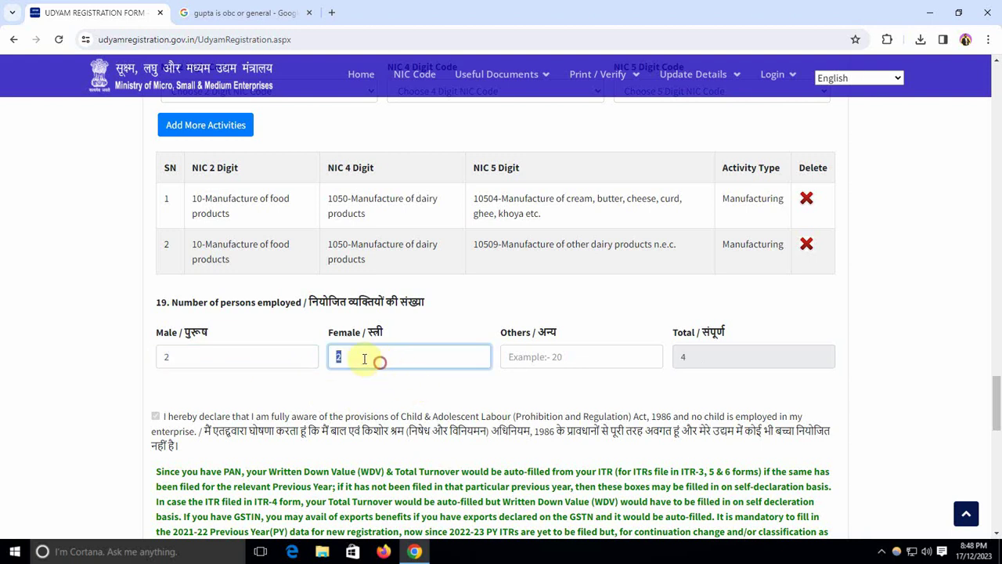
pyautogui.click(369, 401)
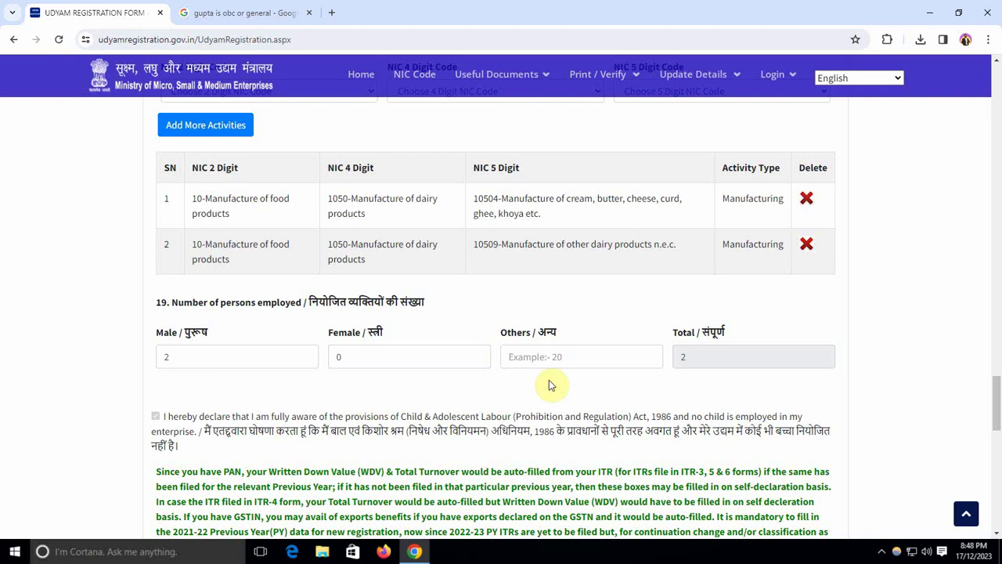
pyautogui.scroll(-1, 503, 383)
pyautogui.scroll(-5, 409, 365)
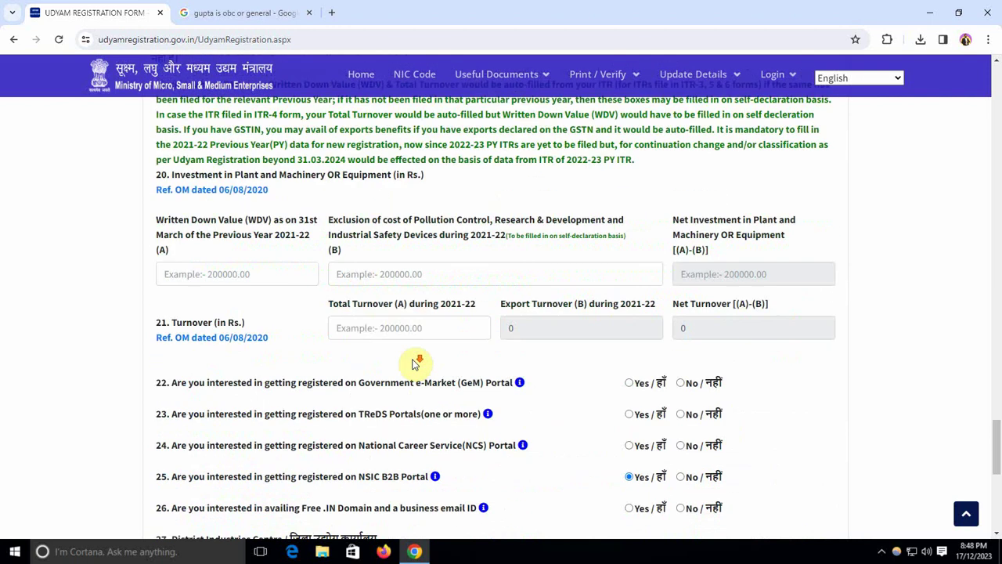
# Enter 500000 as the 2021-22 Total Turnover (A)
pyautogui.click(330, 279)
pyautogui.scroll(1, 288, 270)
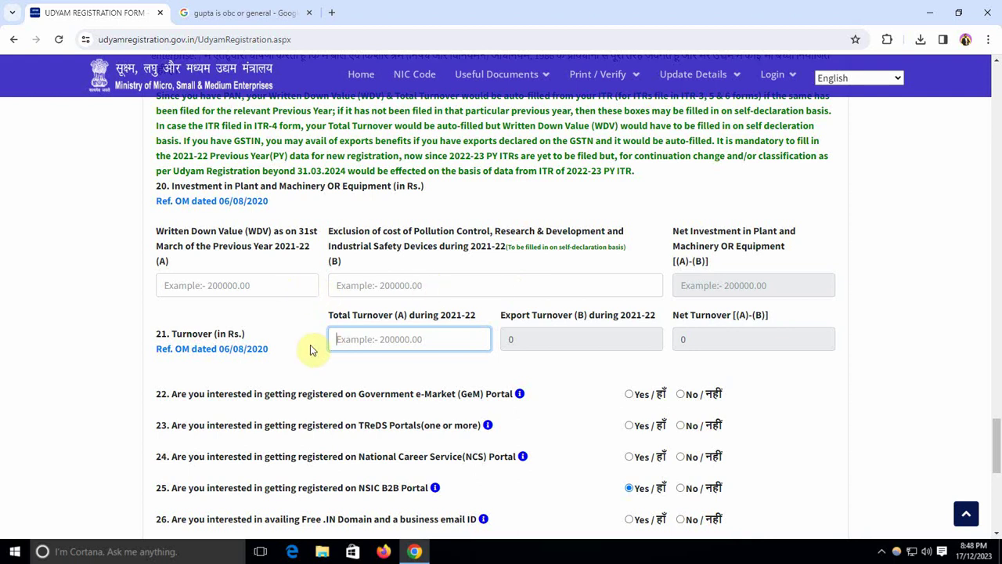
pyautogui.click(357, 339)
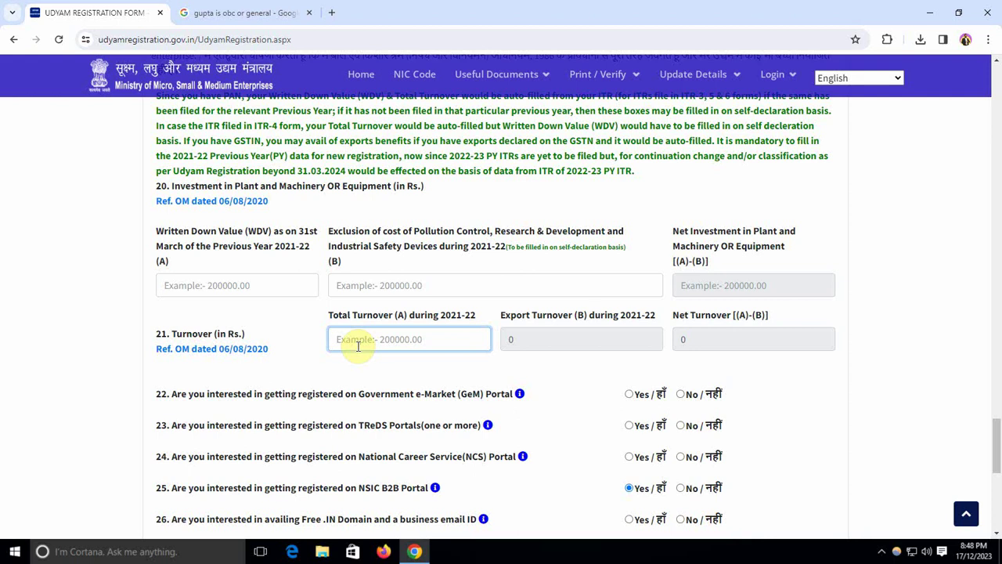
pyautogui.write('500000')
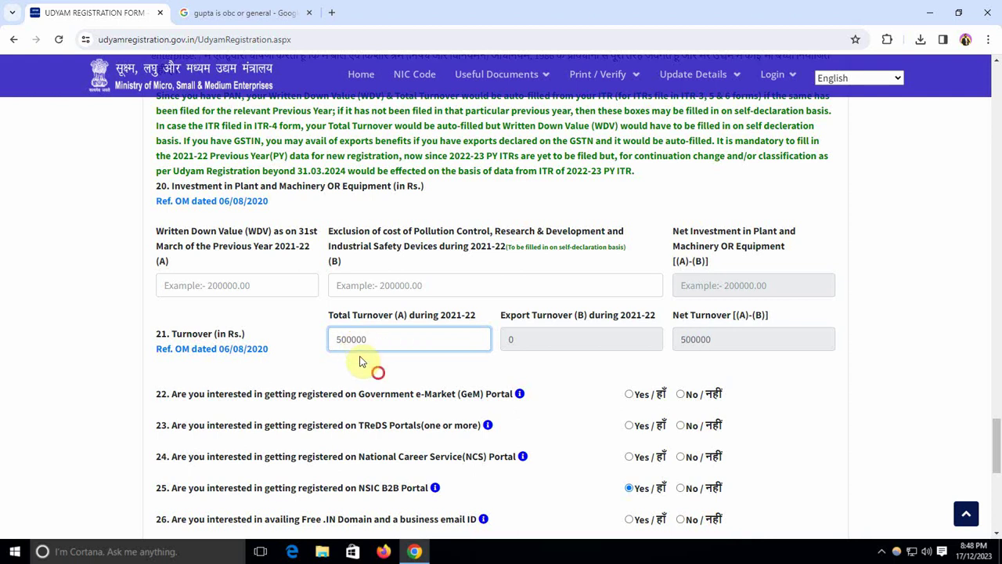
pyautogui.click(379, 378)
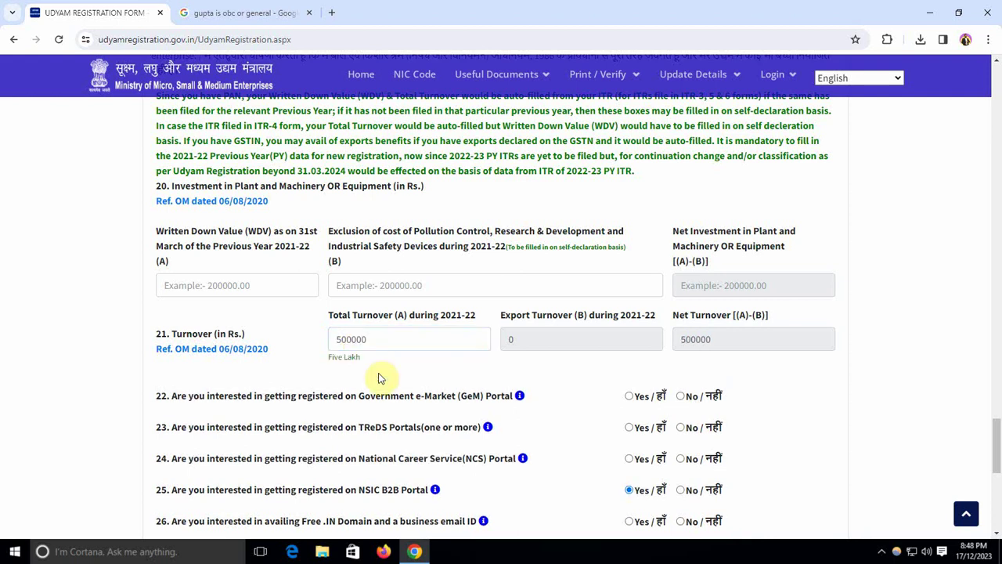
pyautogui.scroll(-3, 379, 378)
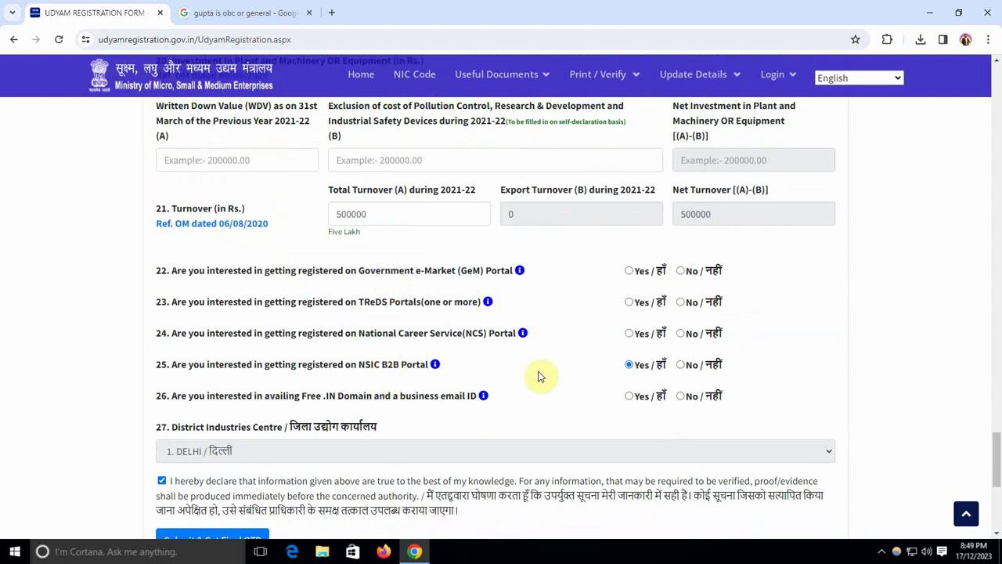
# Answer Yes to questions 22, 23, 24 and 26: GeM, TReDS, NCS and free .IN domain
pyautogui.click(628, 271)
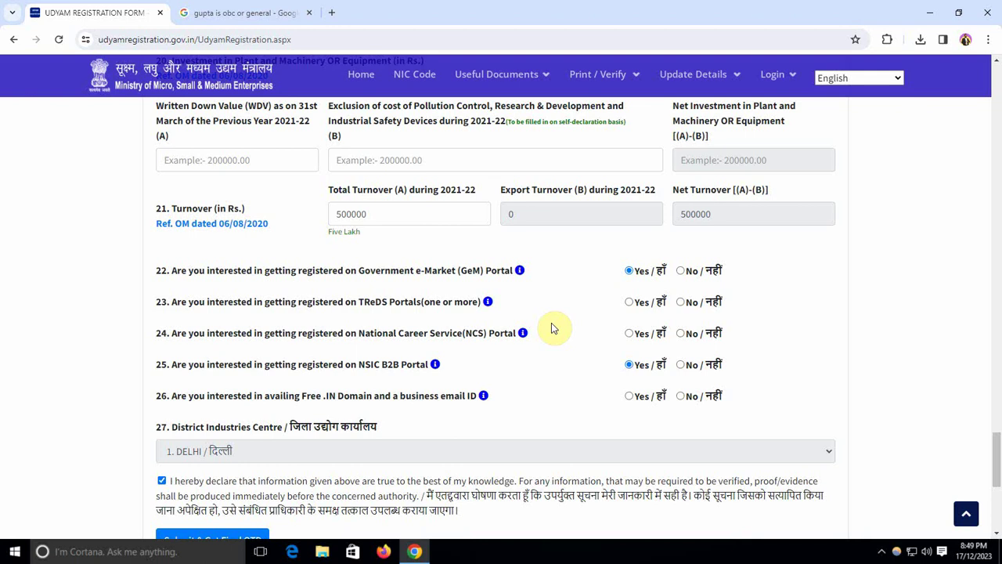
pyautogui.click(629, 302)
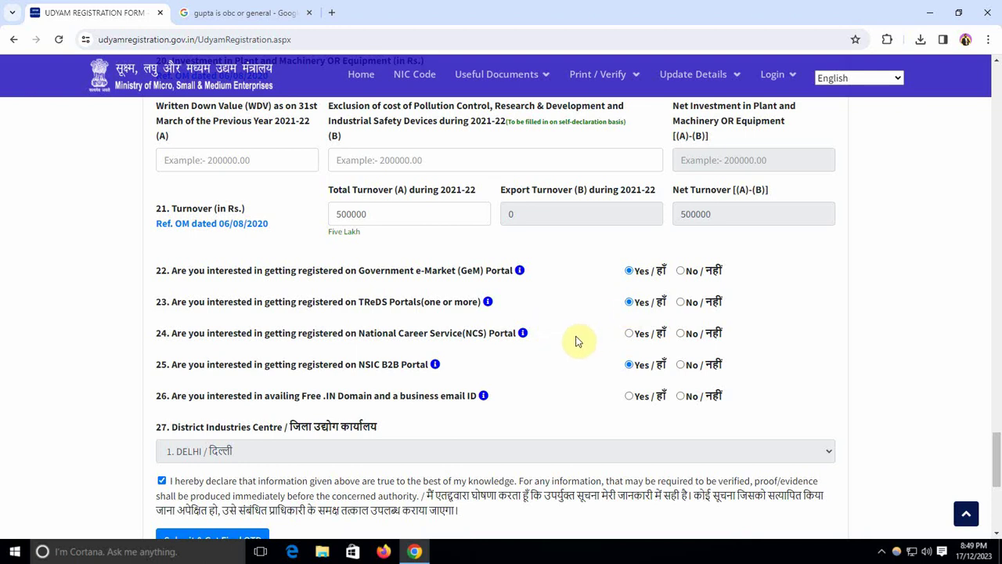
pyautogui.click(628, 333)
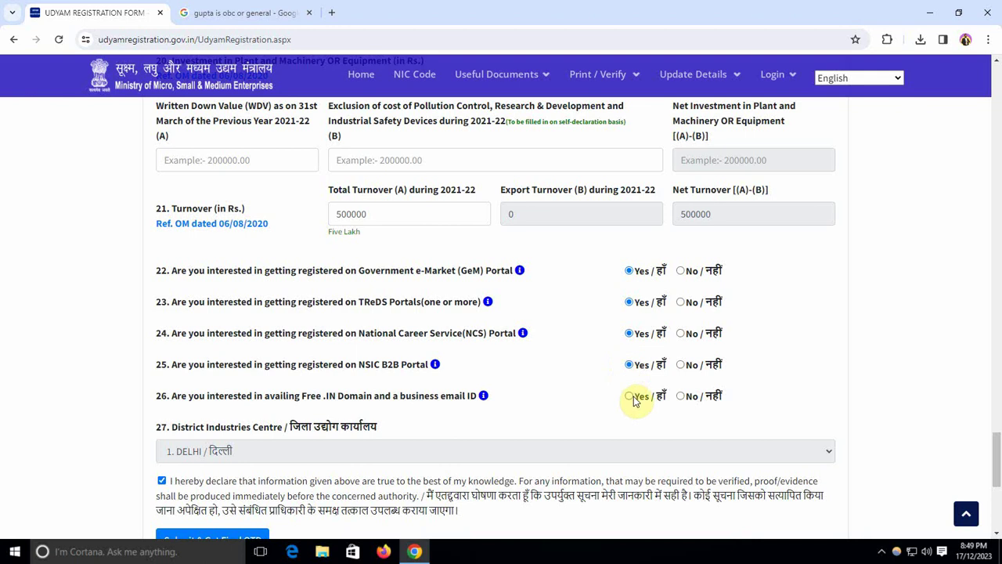
pyautogui.click(629, 397)
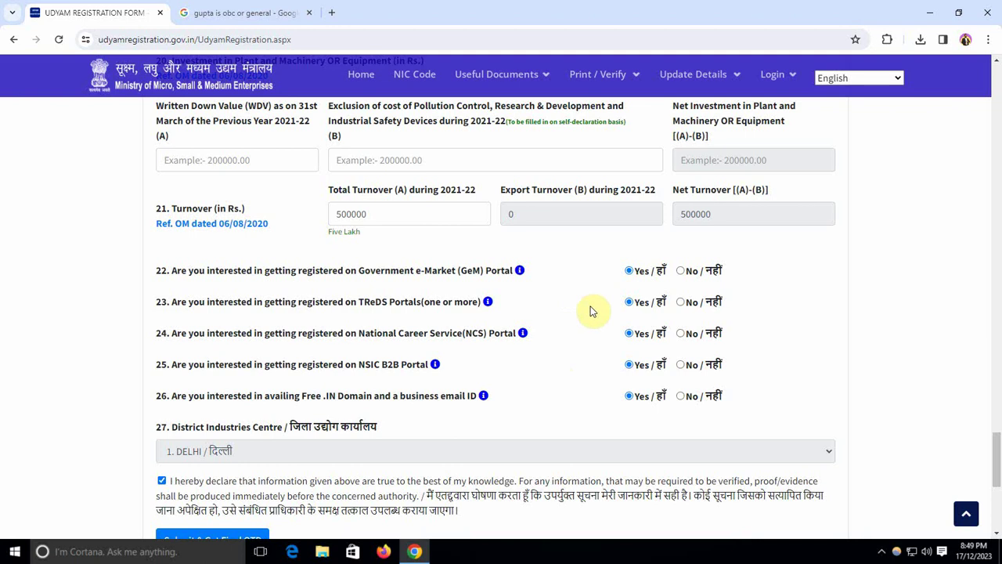
pyautogui.scroll(-4, 615, 414)
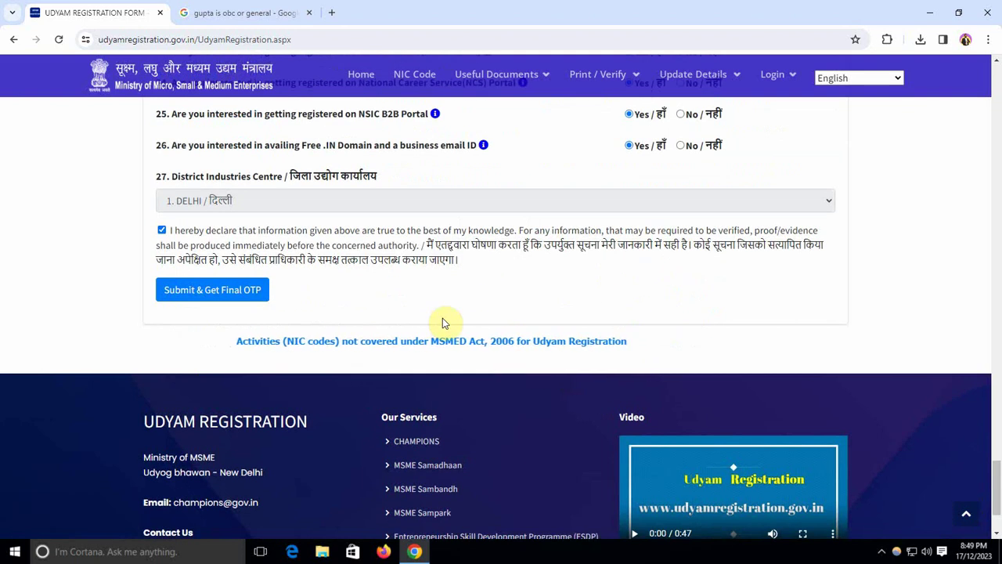
pyautogui.scroll(1, 441, 320)
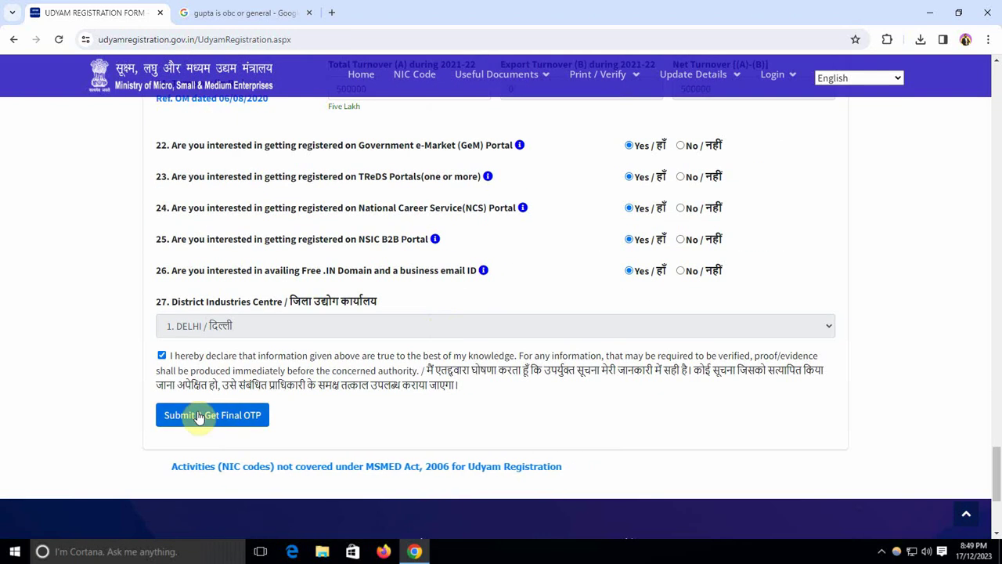
pyautogui.scroll(20, 381, 384)
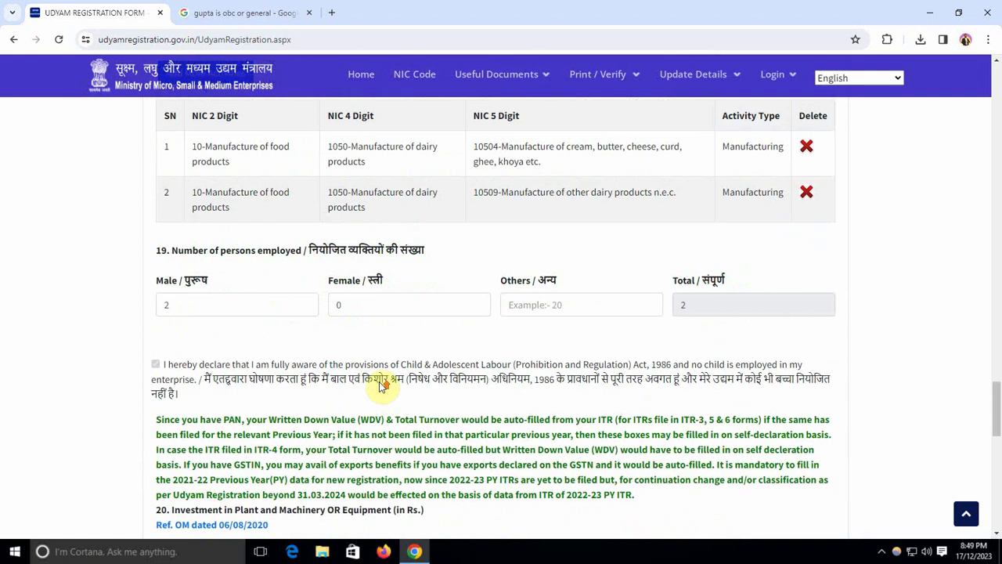
pyautogui.scroll(20, 382, 387)
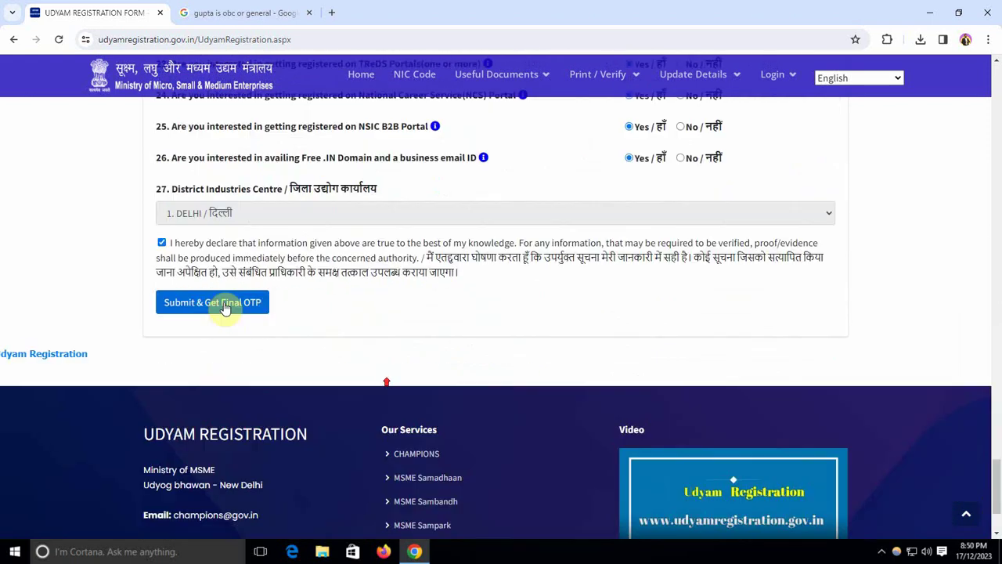
# Submit the form and enter 0 for the flagged Others employee count
pyautogui.click(248, 305)
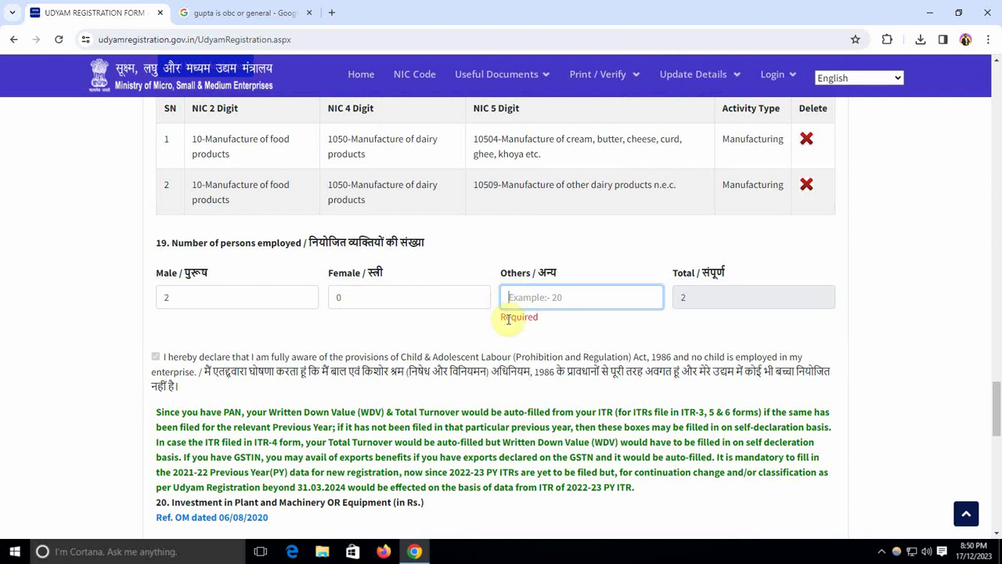
pyautogui.write('0')
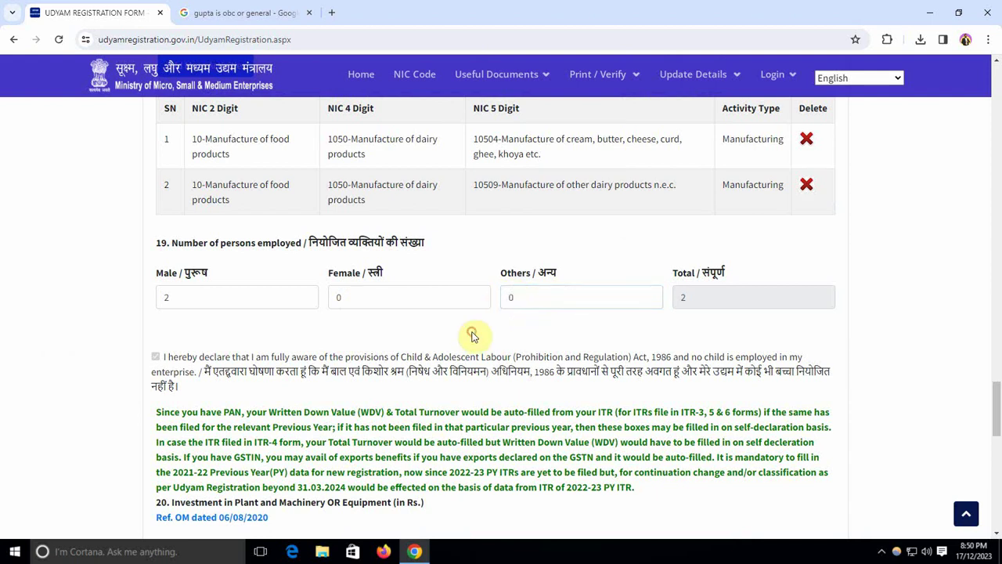
pyautogui.scroll(-10, 470, 335)
pyautogui.scroll(3, 459, 346)
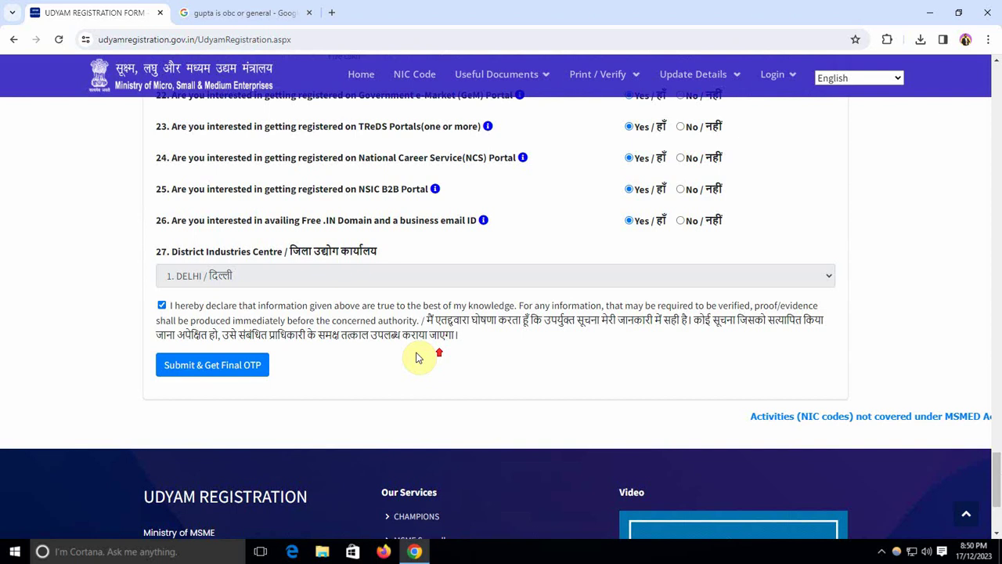
# Resubmit, then enter 0 for the investment cost exclusion and the Written Down Value
pyautogui.click(233, 364)
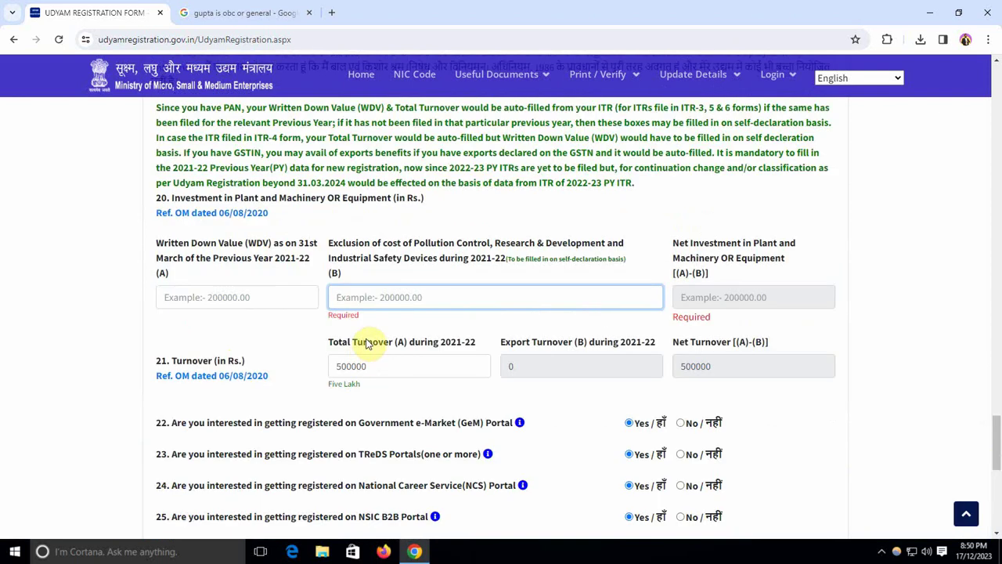
pyautogui.write('0')
pyautogui.click(239, 296)
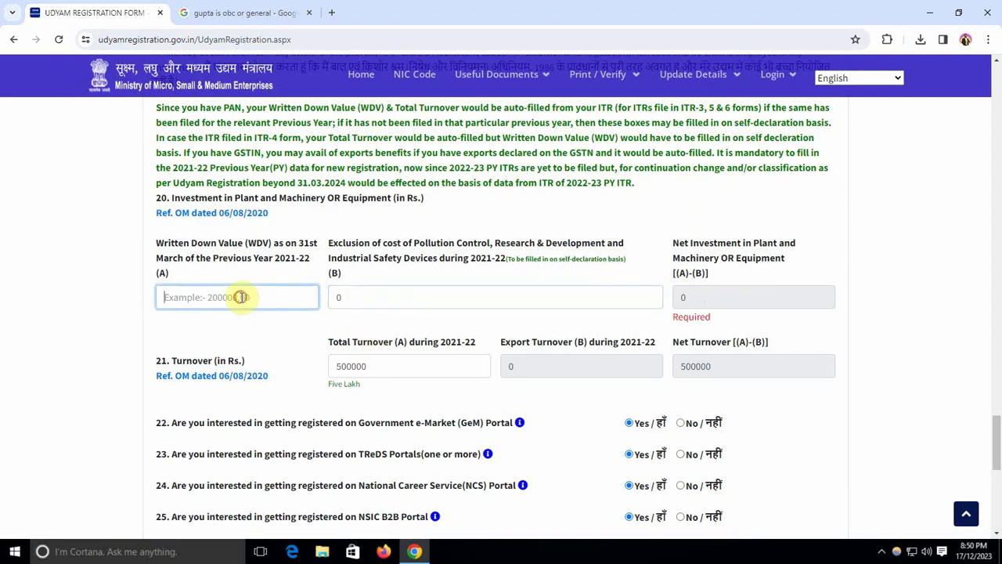
pyautogui.write('0')
pyautogui.click(277, 339)
pyautogui.scroll(-1, 329, 357)
pyautogui.scroll(-6, 332, 360)
pyautogui.scroll(3, 314, 351)
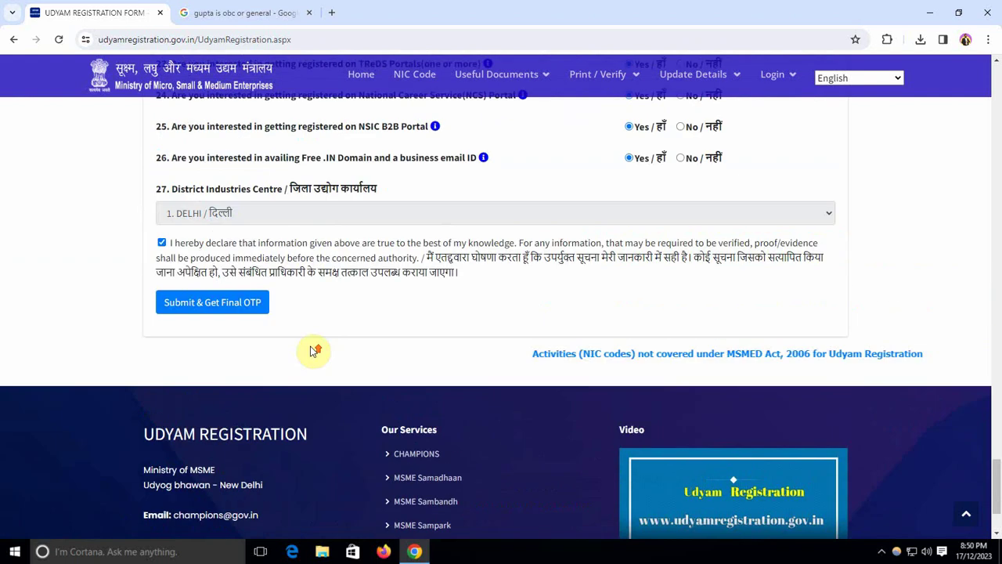
pyautogui.scroll(19, 469, 373)
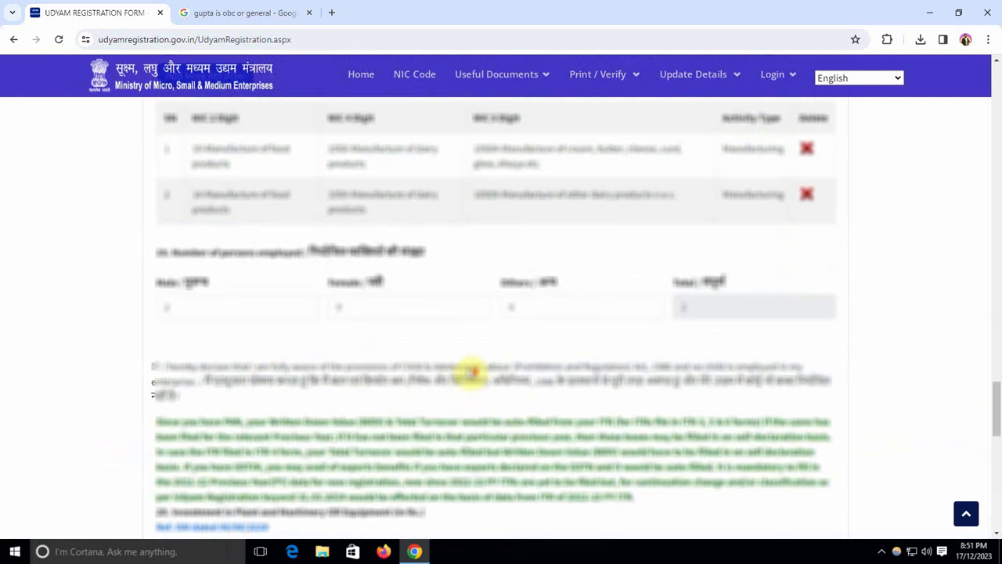
# Scroll back up to the Official Address section's blank Latitude and Longitude fields
pyautogui.scroll(2, 471, 371)
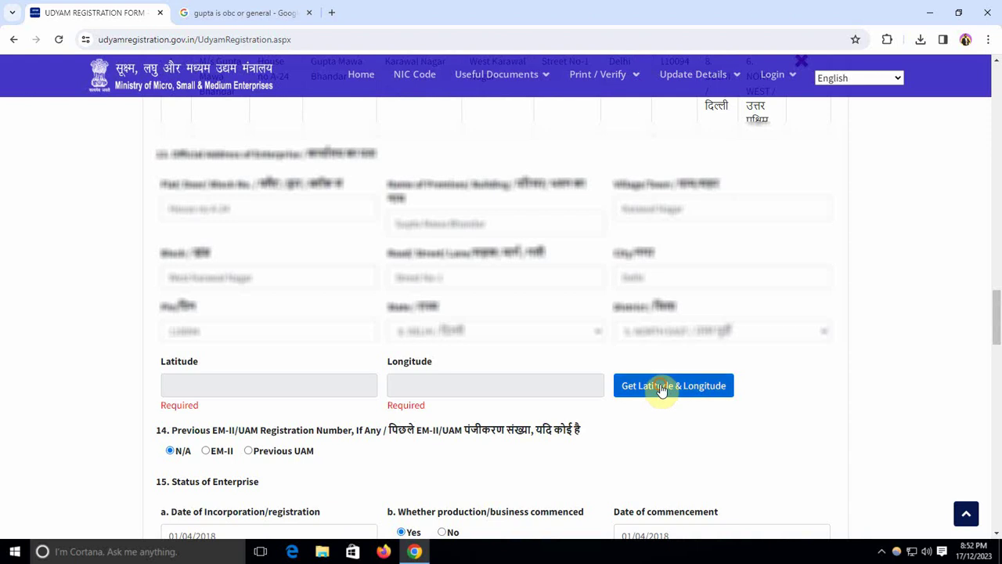
# Open the geo-tagging map for the official address, make it full screen, and zoom in
pyautogui.click(663, 386)
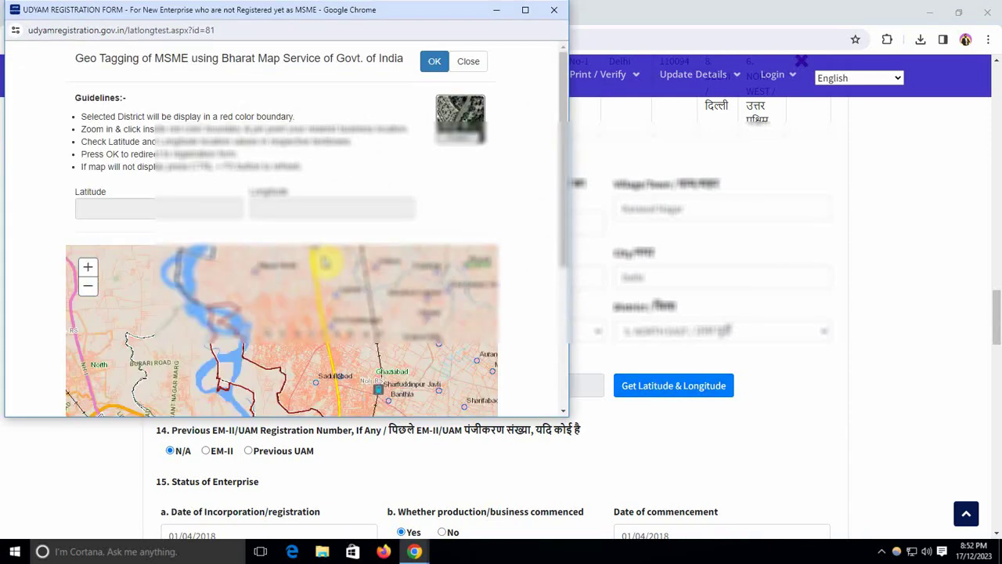
pyautogui.click(525, 9)
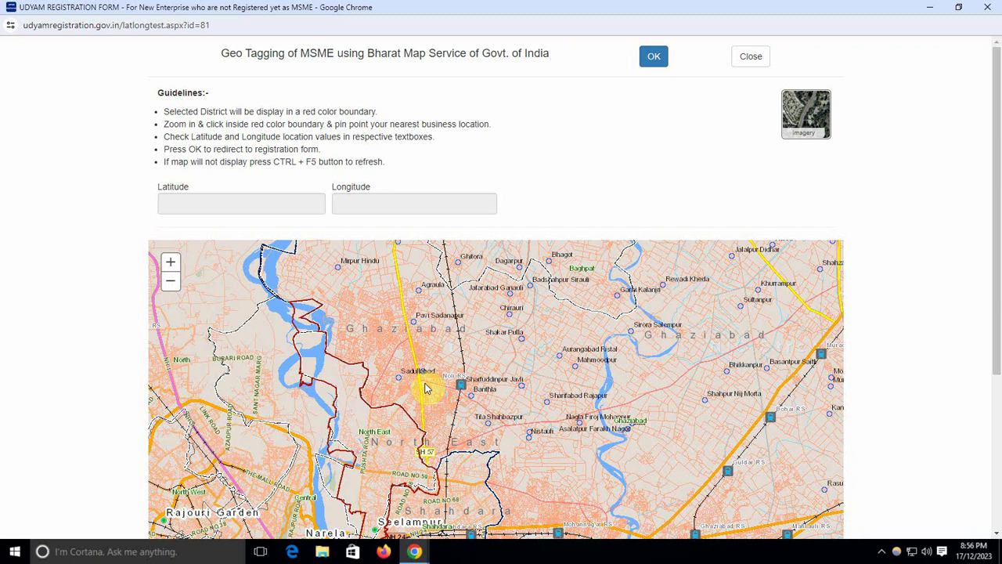
pyautogui.scroll(1, 424, 389)
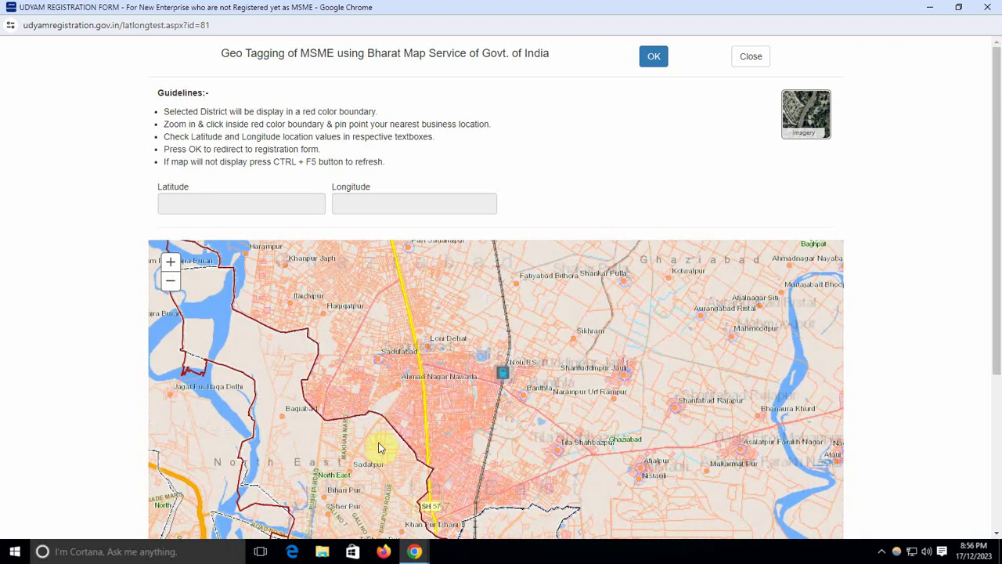
pyautogui.moveTo(341, 479); pyautogui.dragTo(487, 362)
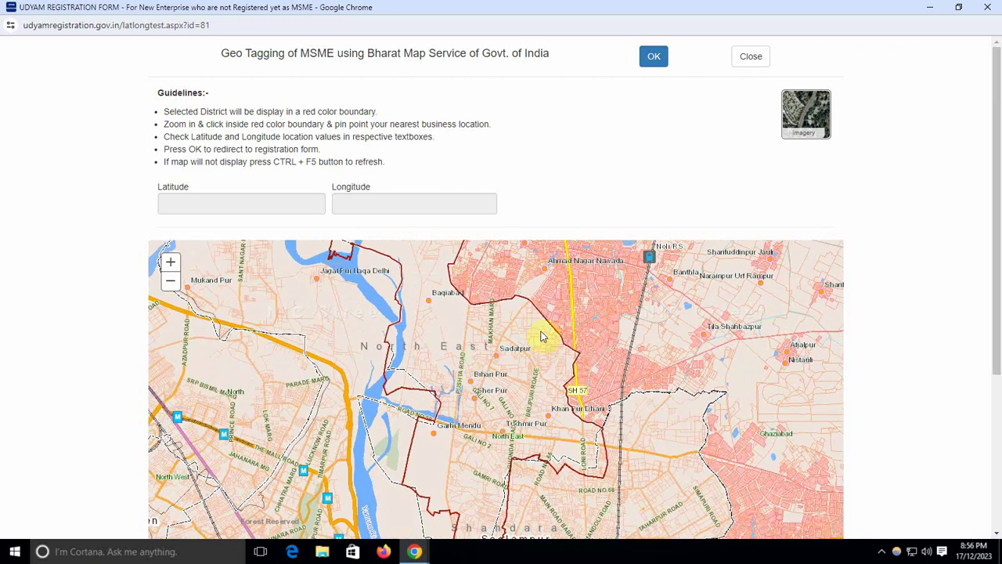
pyautogui.scroll(-1, 855, 297)
pyautogui.scroll(-2, 855, 298)
pyautogui.scroll(1, 520, 249)
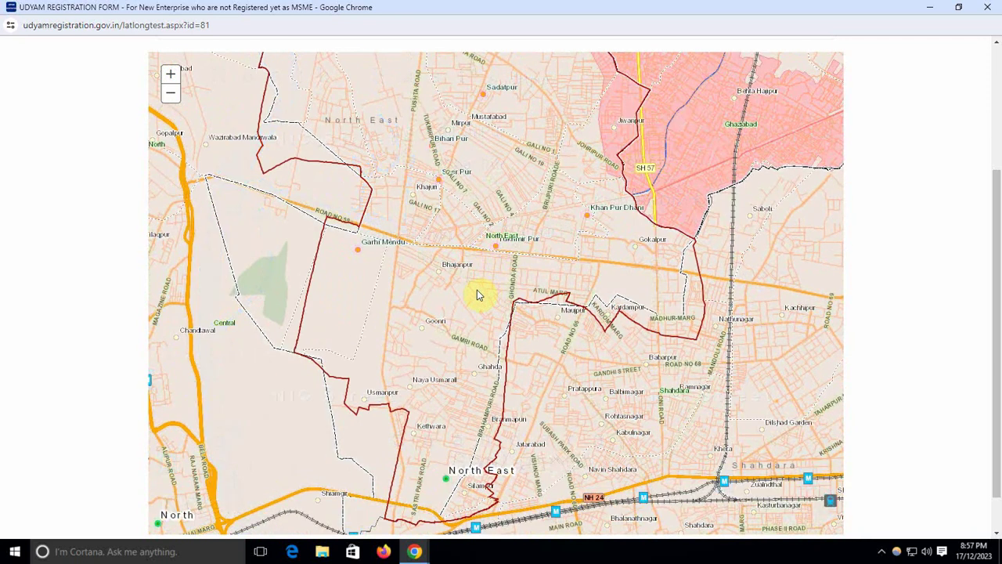
pyautogui.scroll(2, 477, 290)
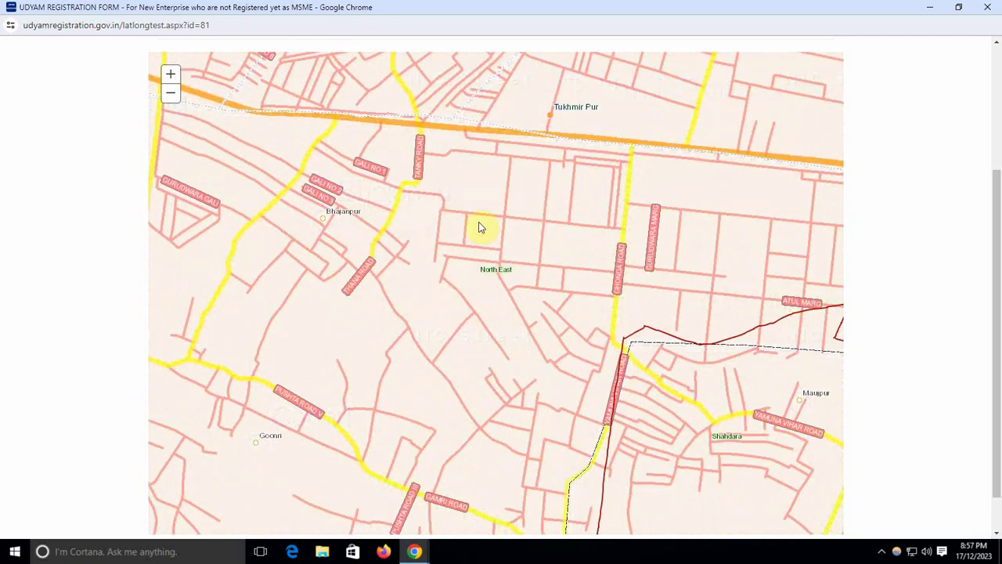
# Pan the map past Sher Pur, Mustafabad and Bihari Pur to centre Kalawalnagar
pyautogui.moveTo(436, 217); pyautogui.dragTo(454, 394)
pyautogui.moveTo(521, 268); pyautogui.dragTo(572, 409)
pyautogui.moveTo(632, 159); pyautogui.dragTo(547, 307)
pyautogui.moveTo(483, 188); pyautogui.dragTo(485, 319)
pyautogui.moveTo(540, 233); pyautogui.dragTo(675, 349)
pyautogui.moveTo(560, 219); pyautogui.dragTo(686, 233)
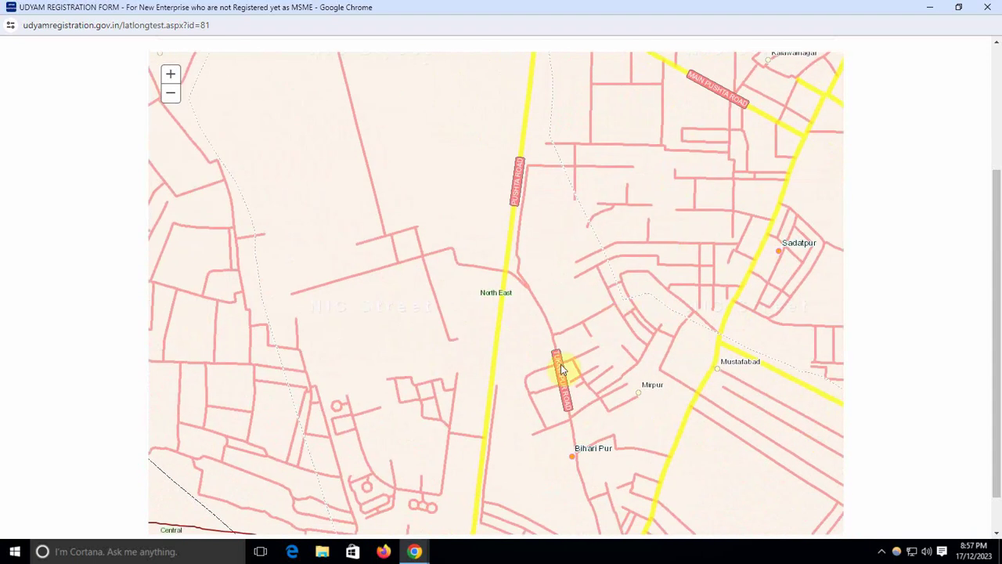
pyautogui.moveTo(560, 369); pyautogui.dragTo(604, 215)
pyautogui.moveTo(587, 362); pyautogui.dragTo(432, 281)
pyautogui.moveTo(667, 305); pyautogui.dragTo(700, 445)
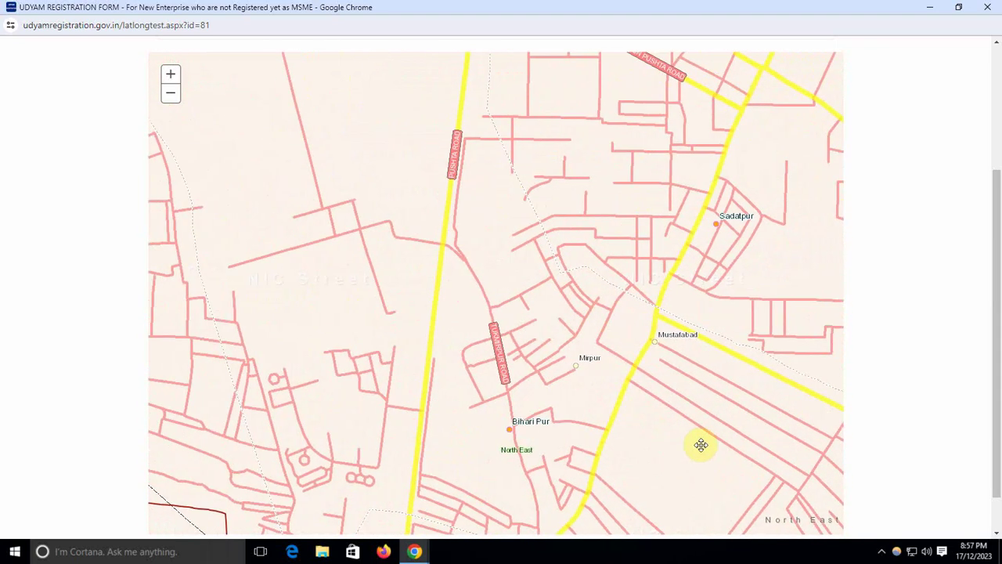
pyautogui.moveTo(577, 322); pyautogui.dragTo(641, 420)
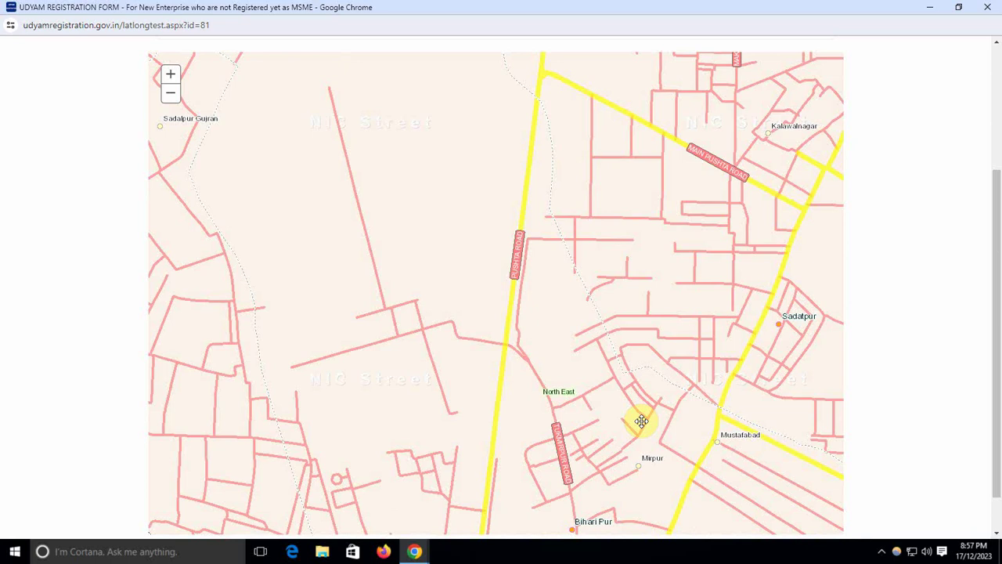
pyautogui.moveTo(774, 219); pyautogui.dragTo(571, 314)
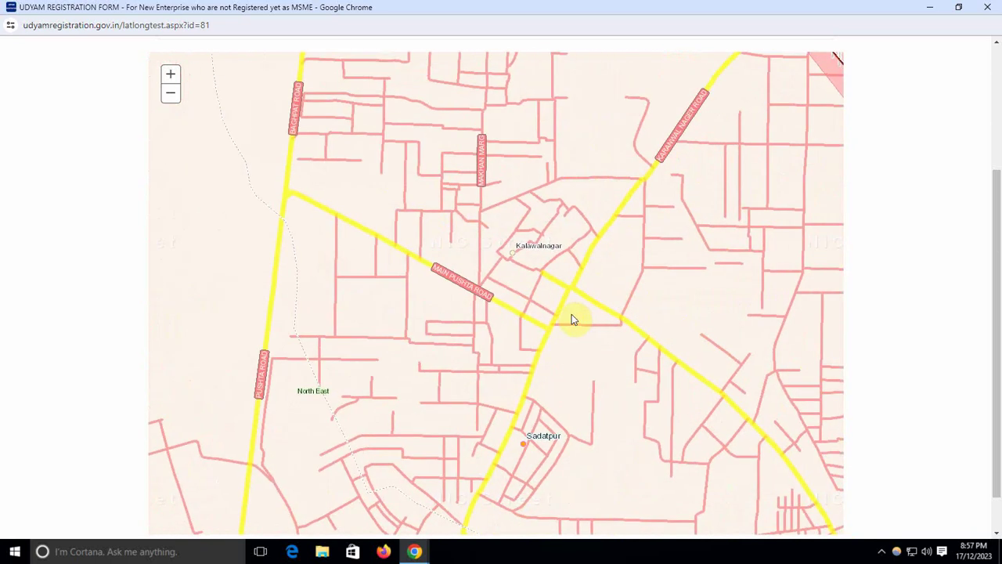
pyautogui.moveTo(610, 269); pyautogui.dragTo(566, 284)
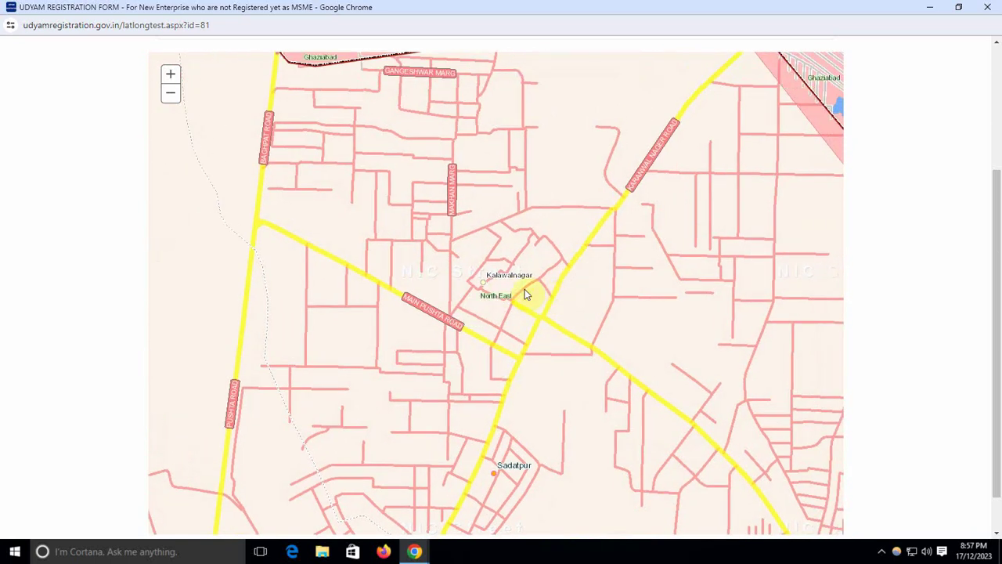
# Pin the business location near Kalawalnagar and return its coordinates to the form
pyautogui.click(483, 280)
pyautogui.scroll(-1, 990, 345)
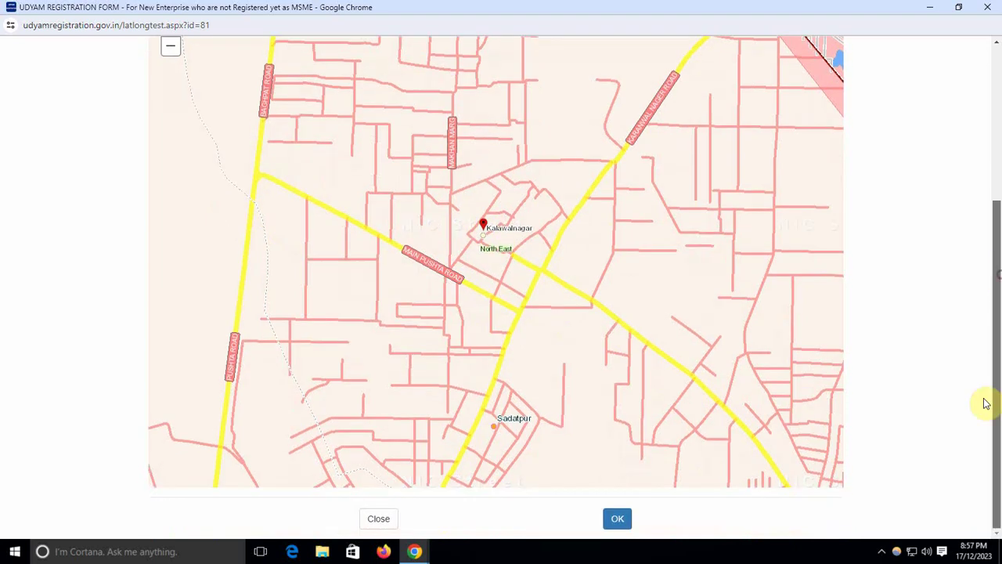
pyautogui.click(618, 519)
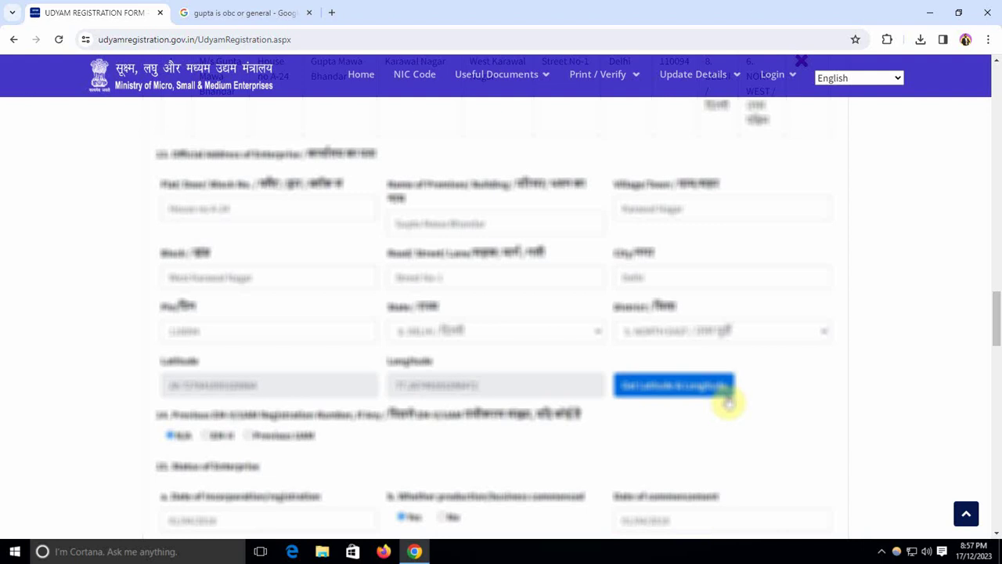
# Request the final OTP with Submit & Get Final OTP at the bottom of the completed form
pyautogui.scroll(-10, 699, 423)
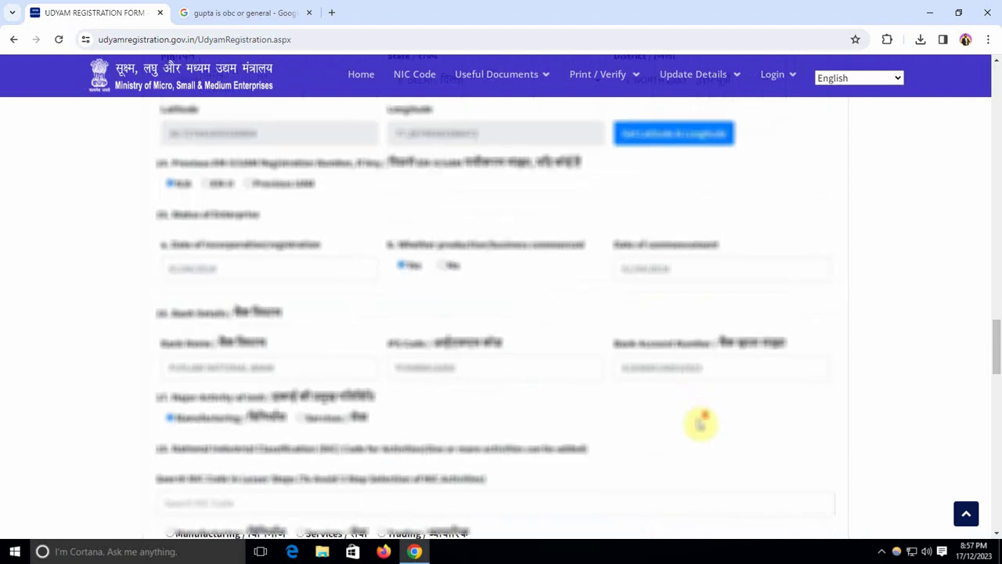
pyautogui.scroll(-9, 699, 424)
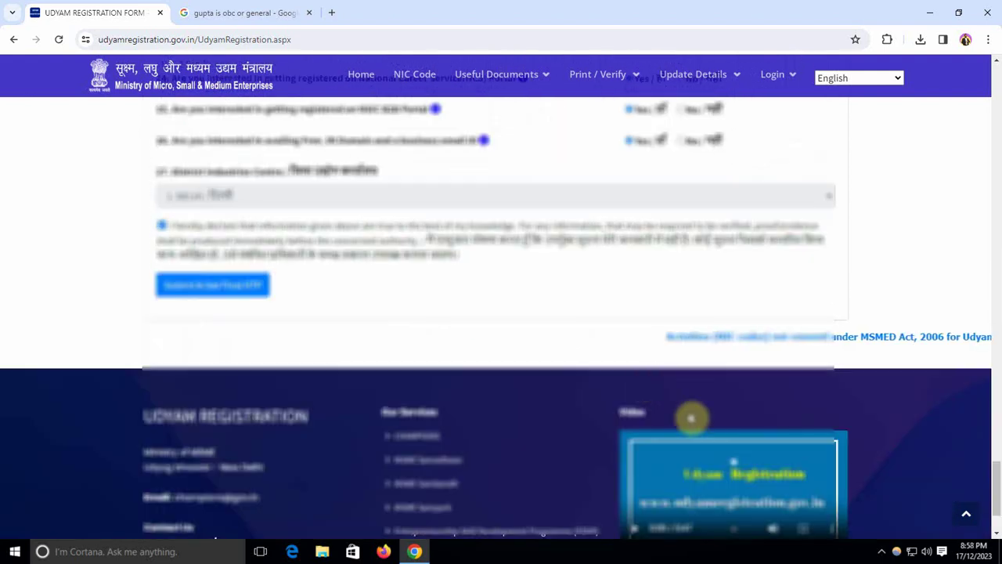
pyautogui.scroll(3, 613, 367)
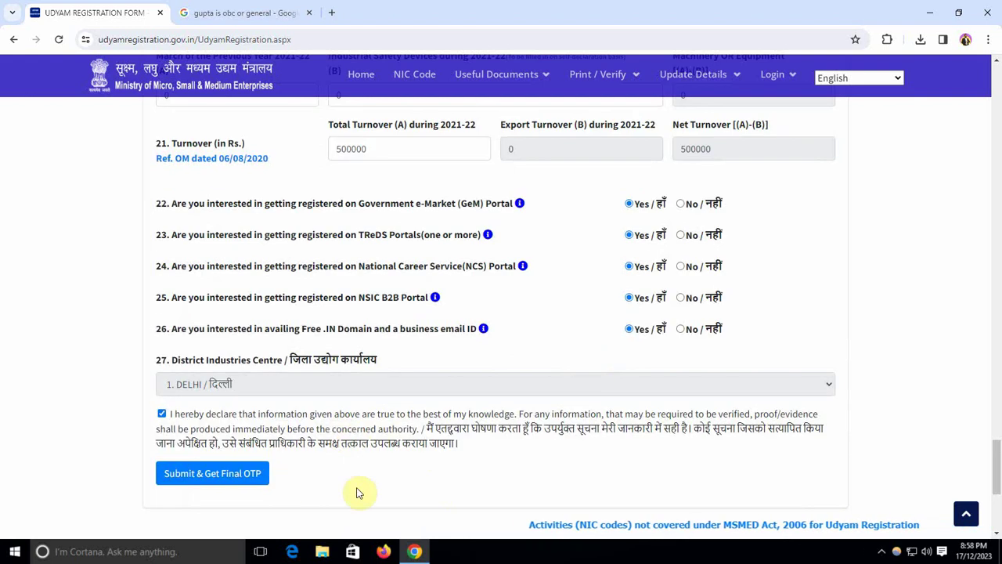
pyautogui.click(210, 476)
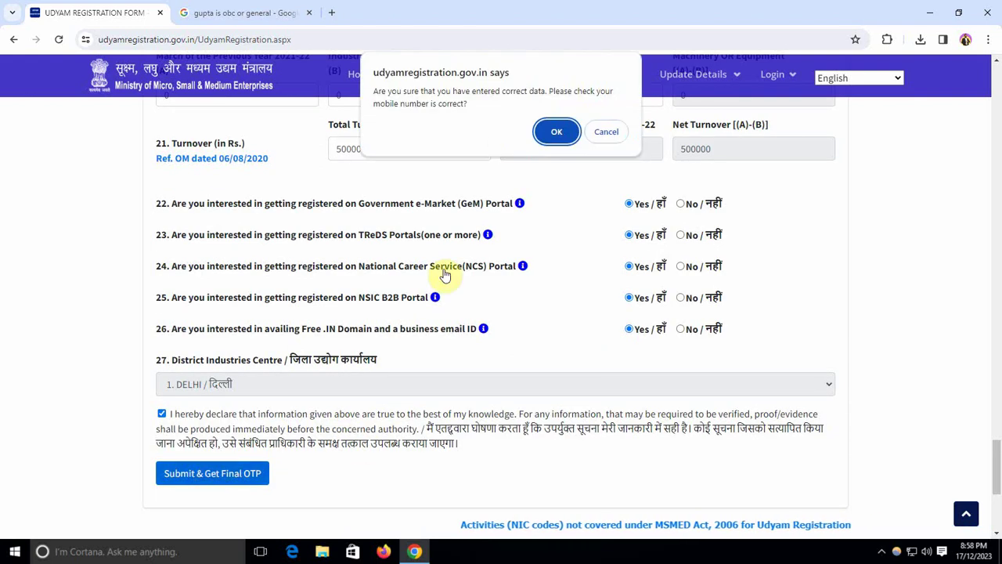
# Confirm the data, enter the received OTP and the captcha code, and make the final submission
pyautogui.click(555, 133)
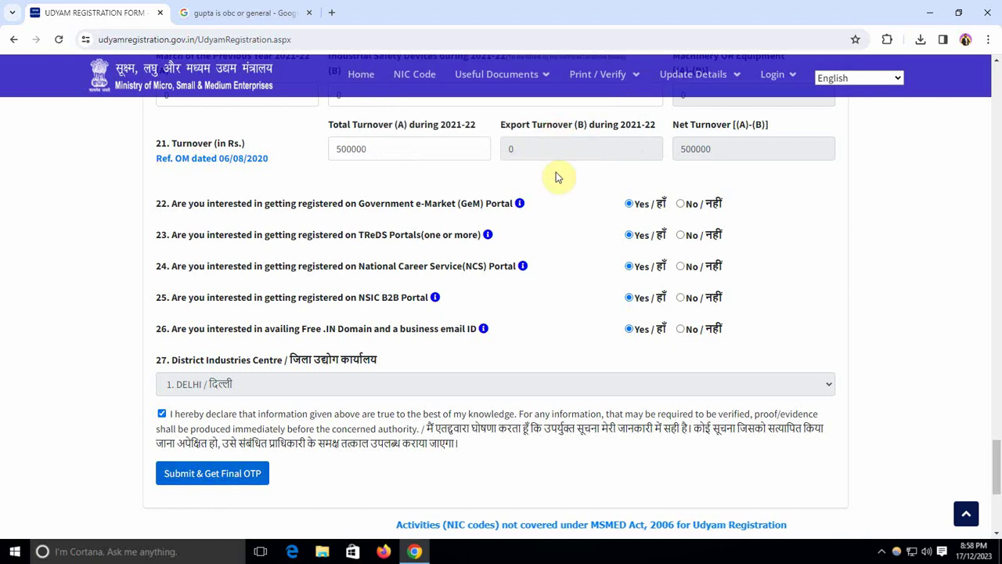
pyautogui.scroll(-3, 544, 234)
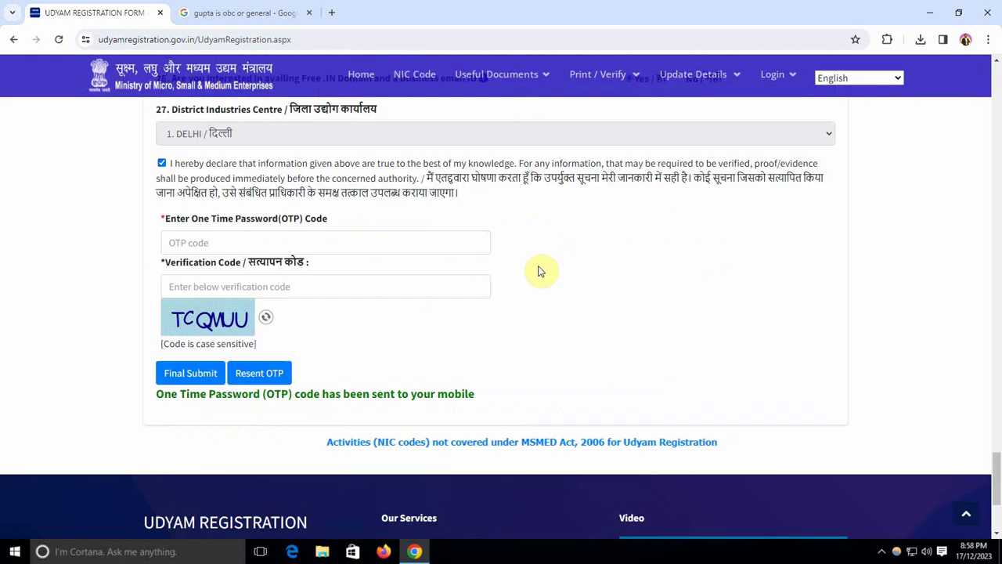
pyautogui.click(249, 242)
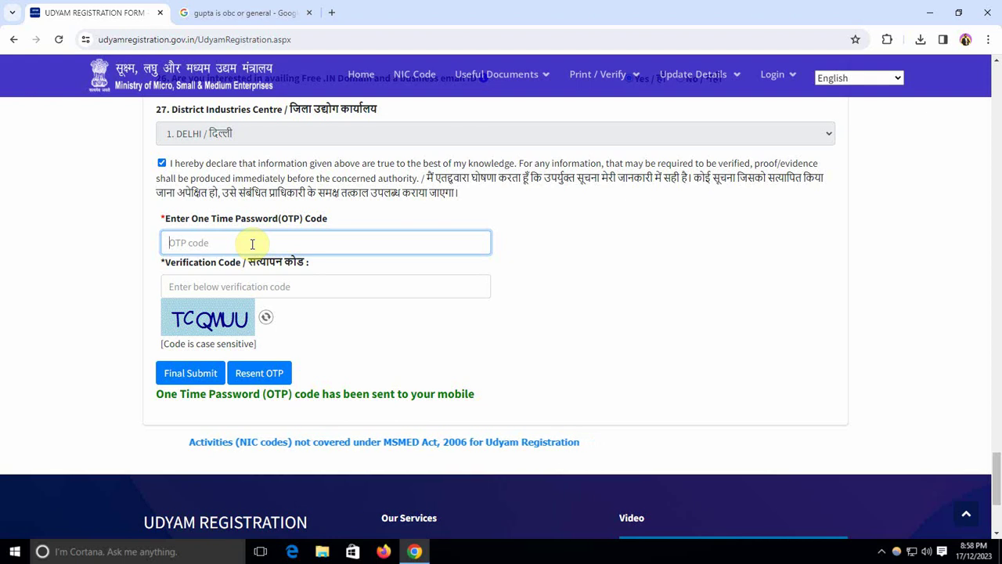
pyautogui.click(242, 286)
pyautogui.write('TCQMUU')
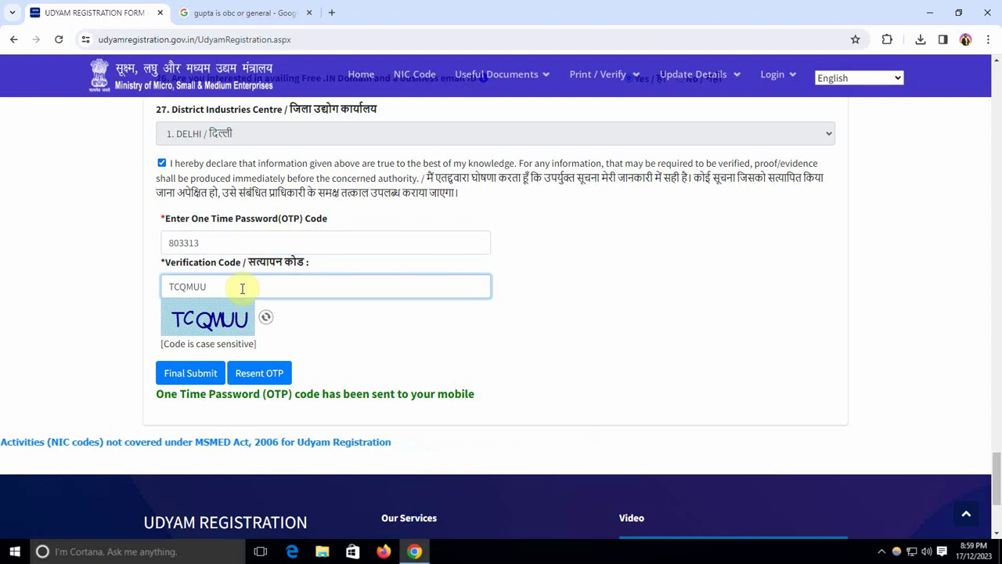
pyautogui.click(317, 326)
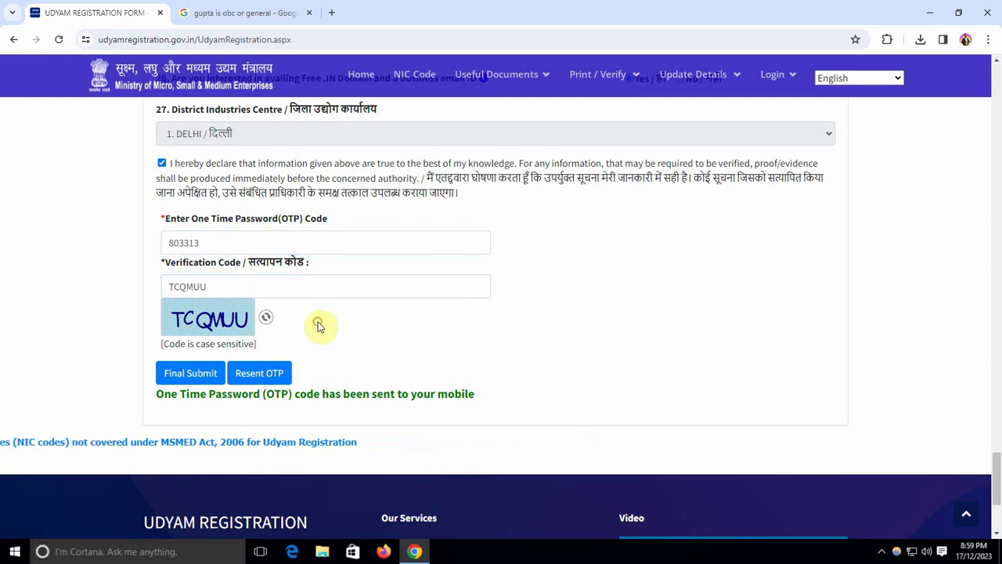
pyautogui.click(187, 376)
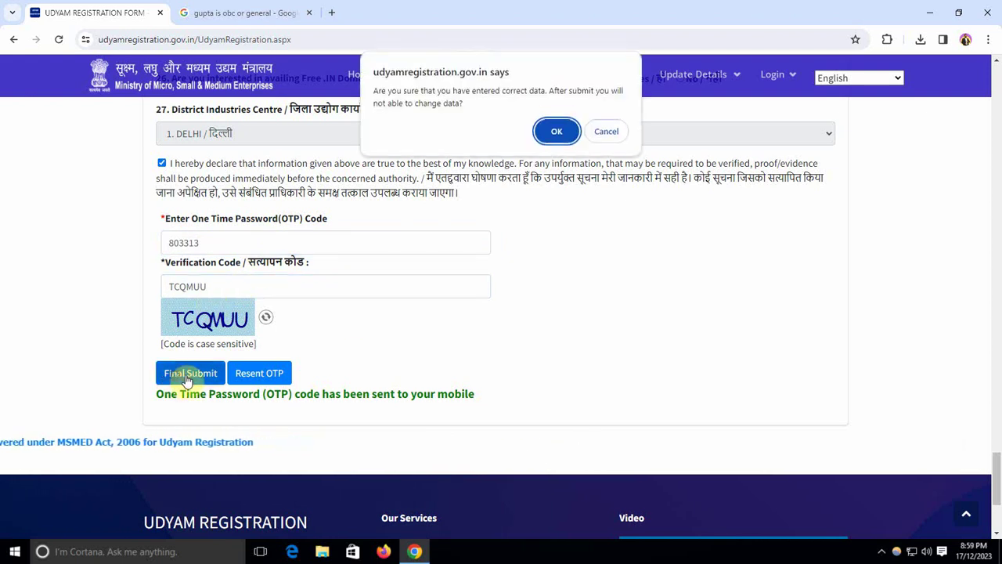
pyautogui.click(556, 131)
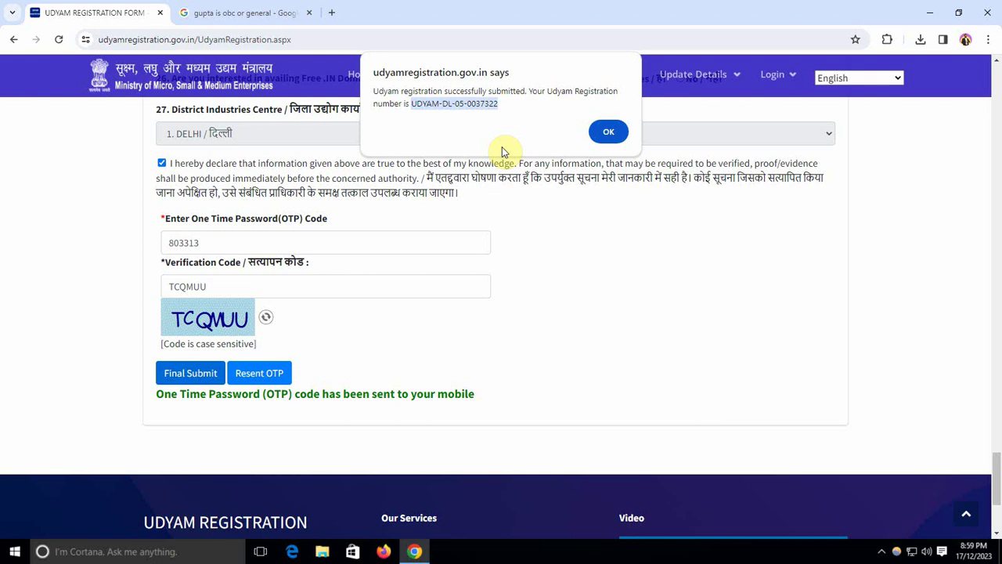
# Launch a blank Word document with winword and dismiss the successful registration alert
pyautogui.press('super+r')
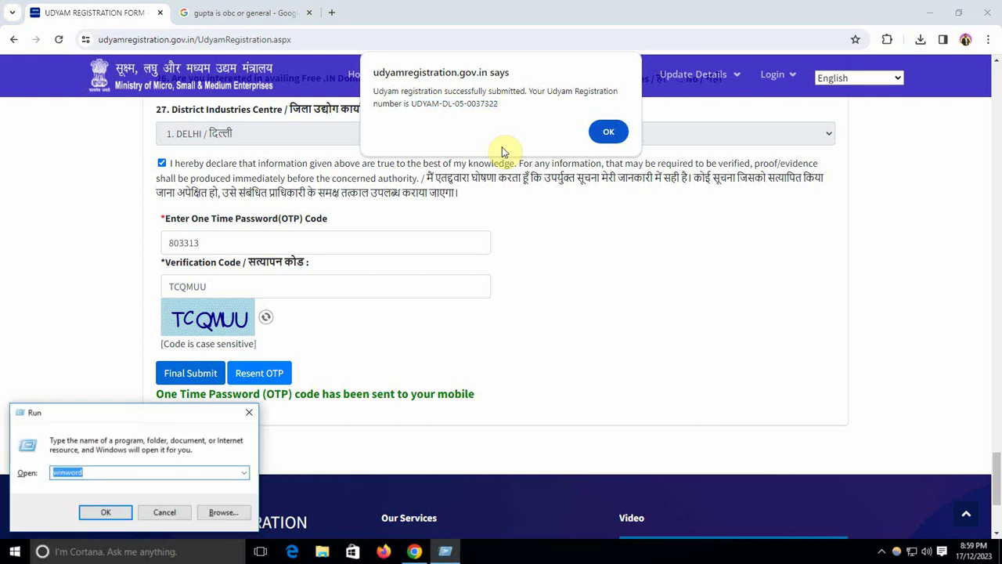
pyautogui.press('Return')
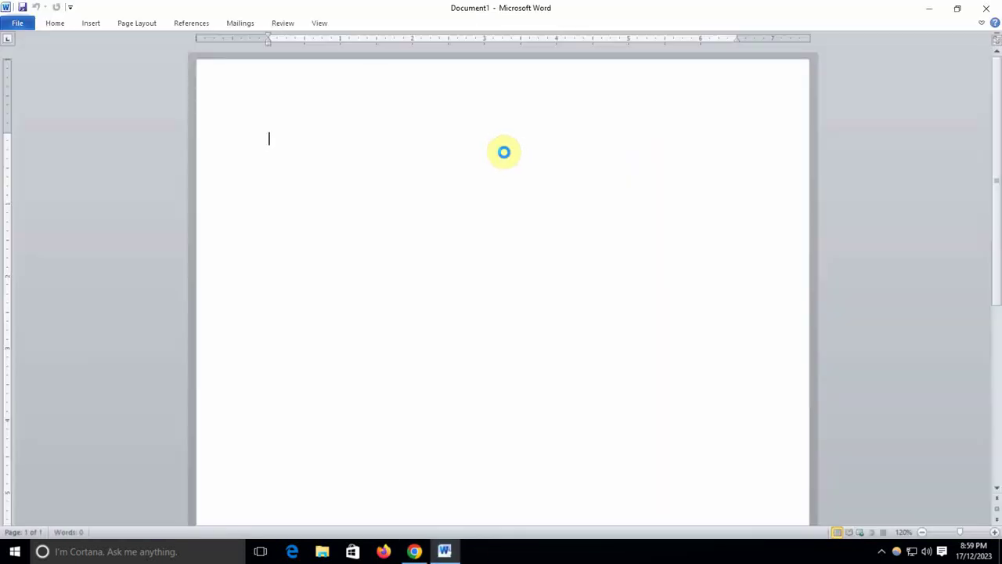
pyautogui.hotkey('alt', 'Tab')
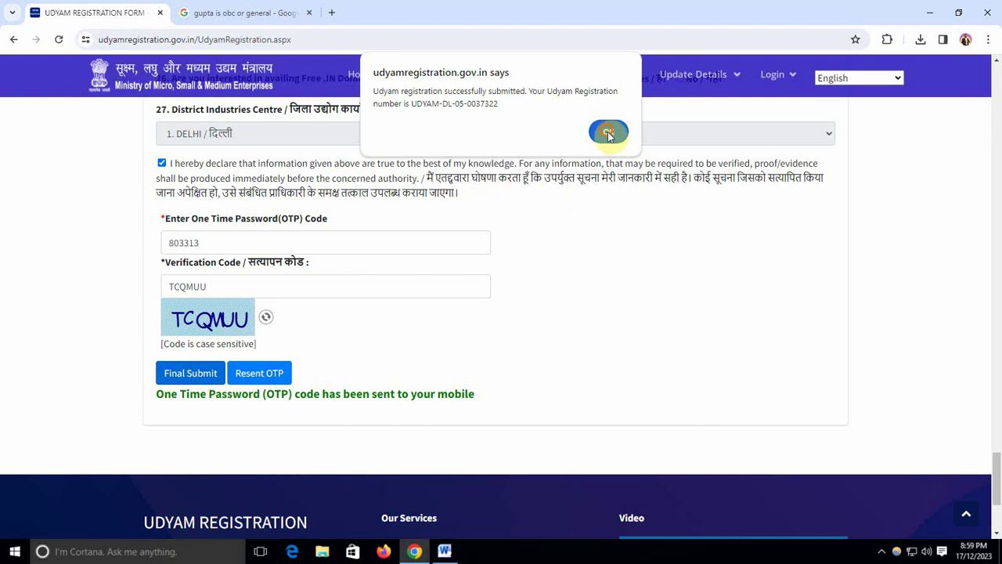
pyautogui.click(603, 131)
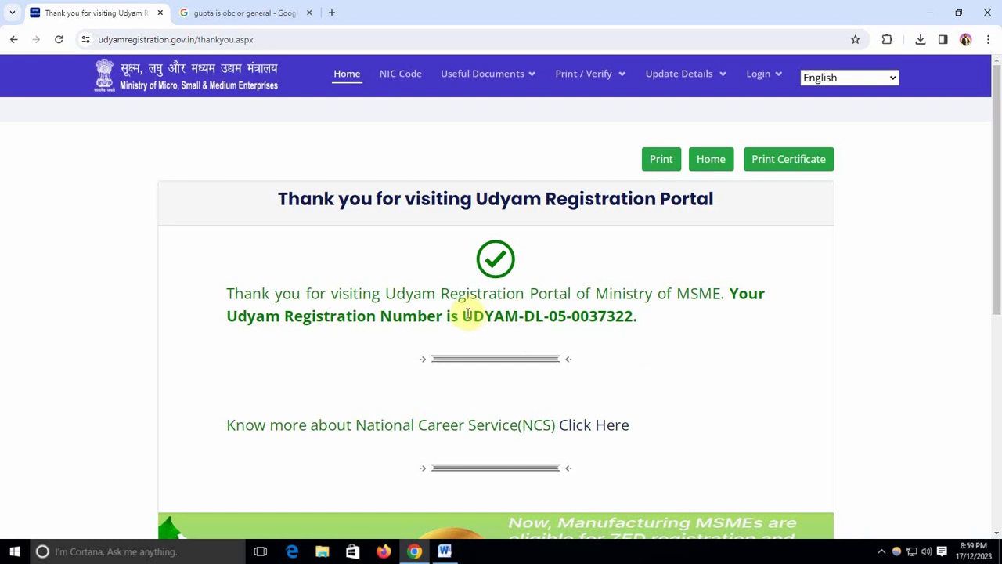
# Copy the new Udyam registration number and go to the Udyami Login page
pyautogui.moveTo(463, 315); pyautogui.dragTo(634, 320)
pyautogui.scroll(-2, 696, 351)
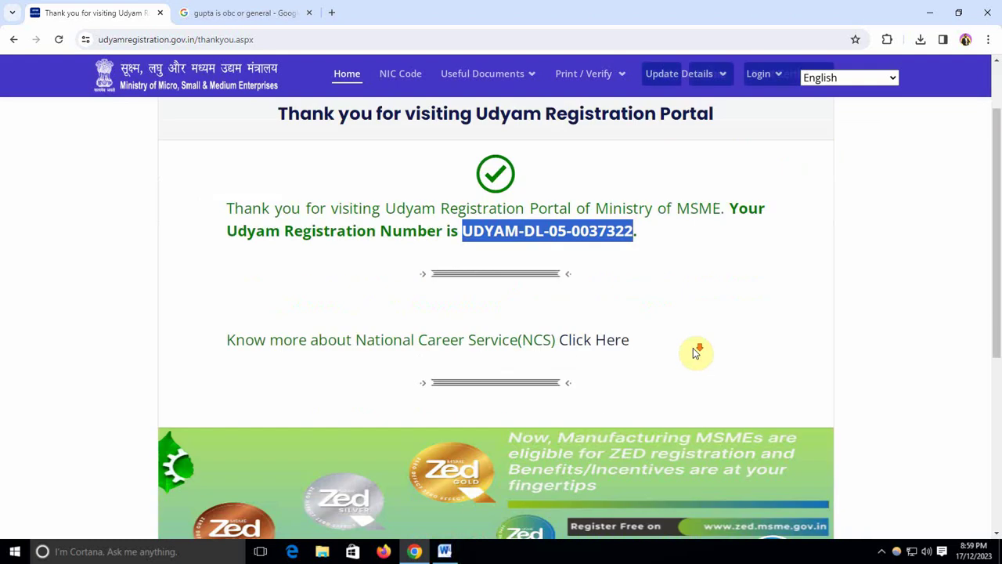
pyautogui.scroll(1, 678, 336)
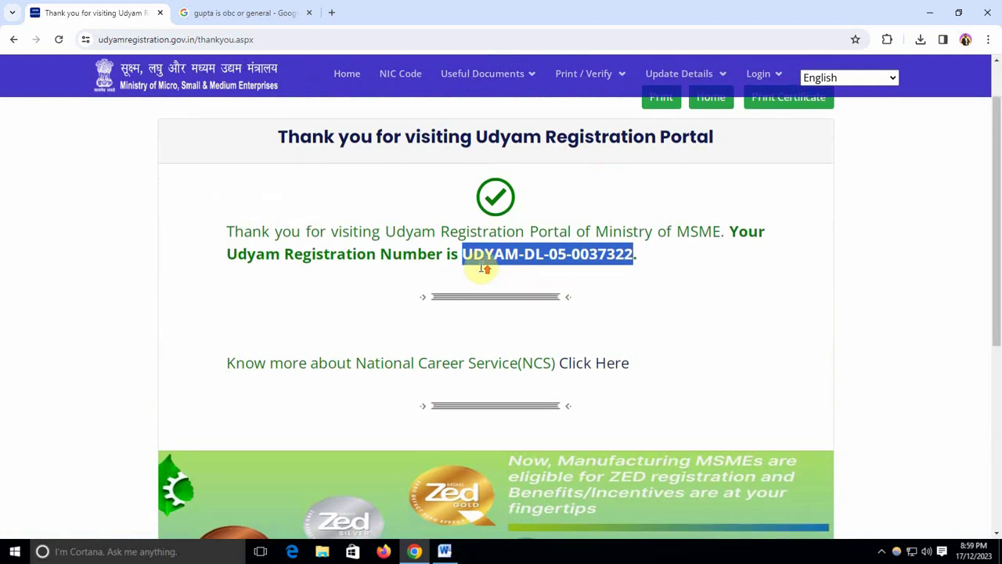
pyautogui.scroll(1, 510, 299)
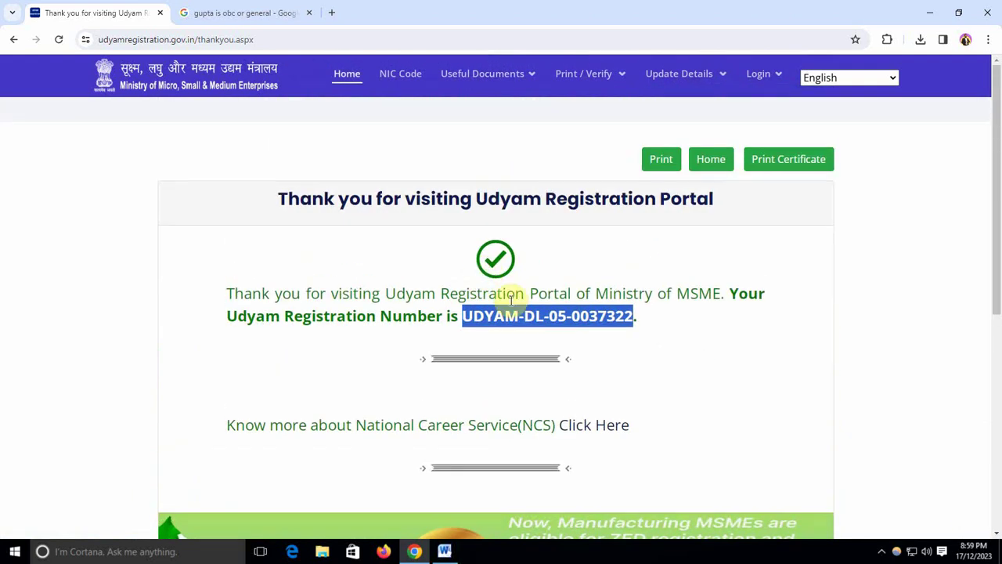
pyautogui.click(751, 247)
pyautogui.click(779, 162)
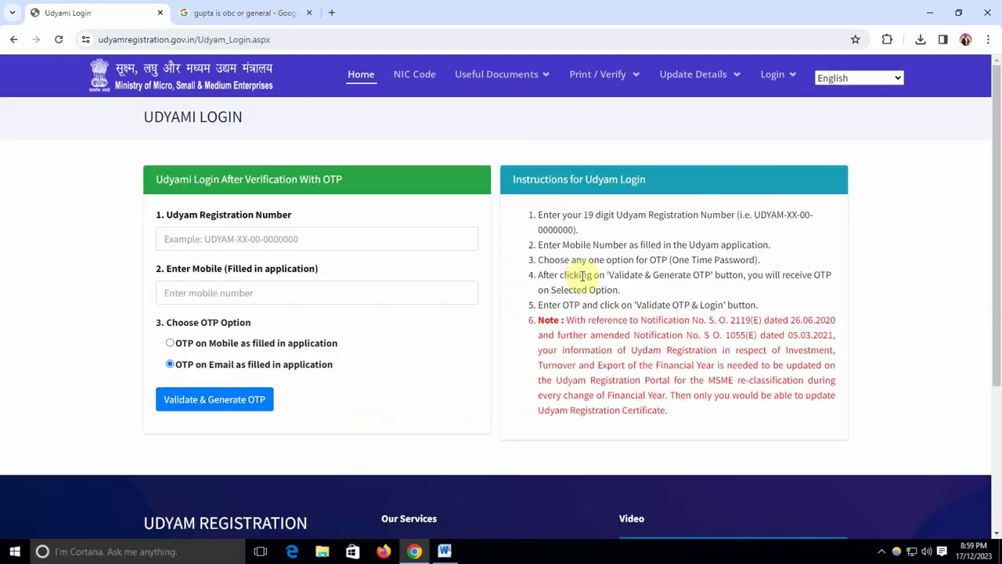
# Enter the Udyam registration number, taken from the Word document, and the registered mobile number
pyautogui.click(278, 240)
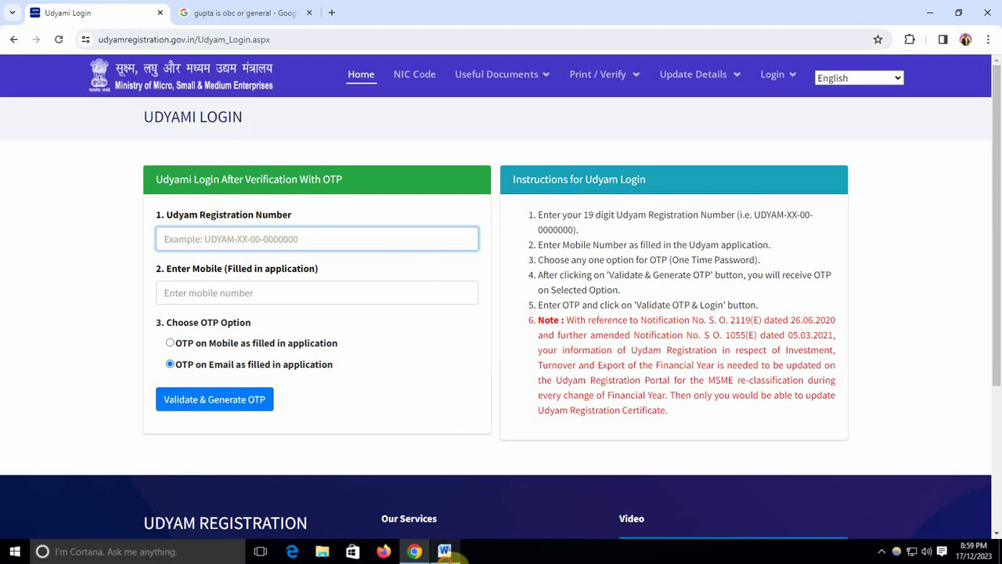
pyautogui.click(445, 551)
pyautogui.moveTo(391, 140); pyautogui.dragTo(219, 146)
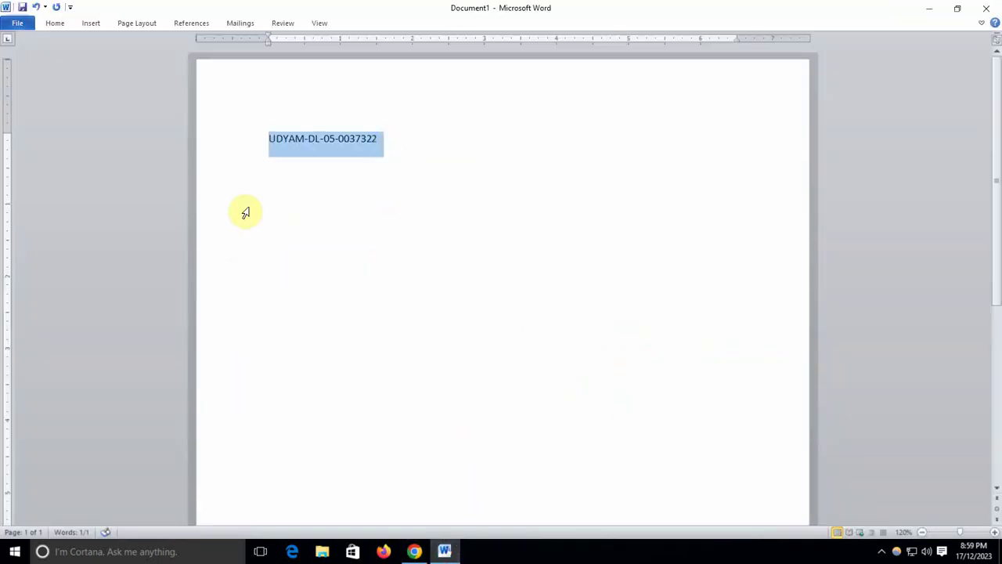
pyautogui.click(414, 551)
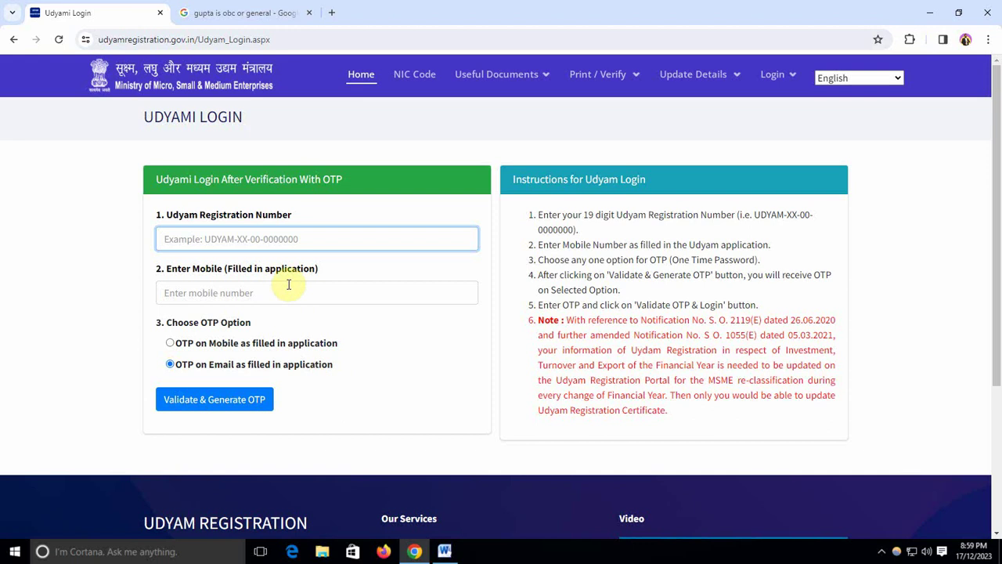
pyautogui.click(257, 290)
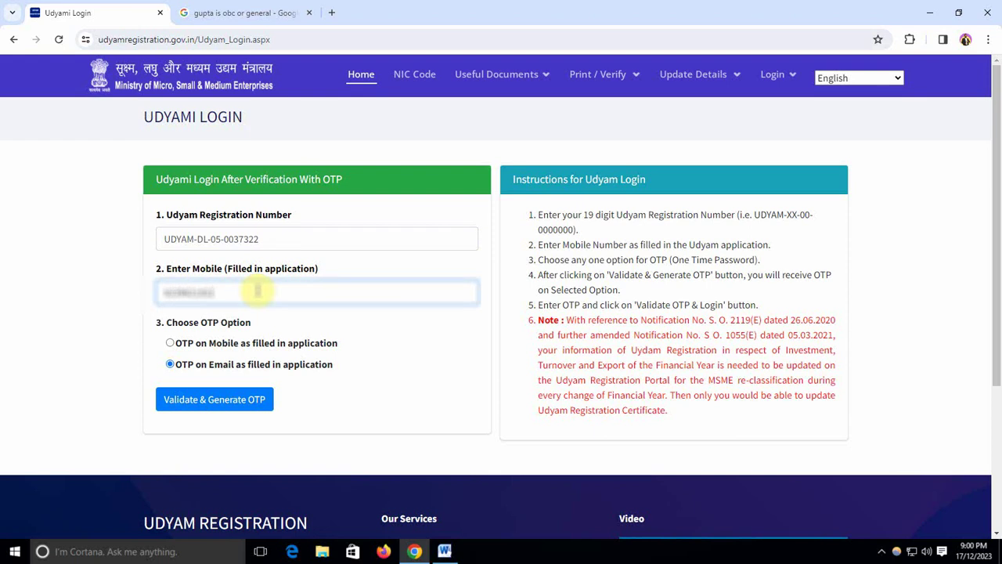
# Choose OTP on Mobile, enter the received OTP, and log in to the Udyam Dashboard
pyautogui.click(422, 399)
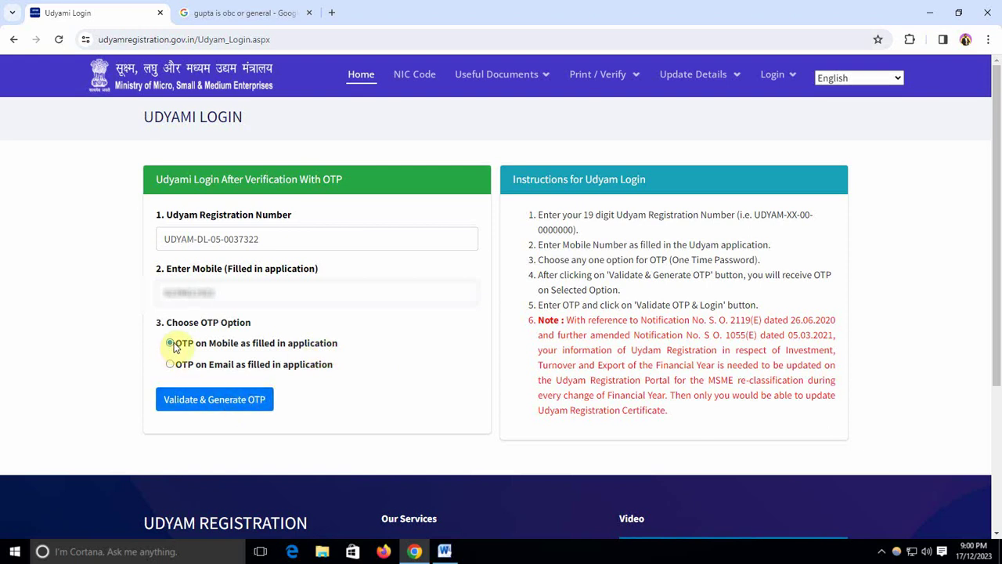
pyautogui.click(208, 400)
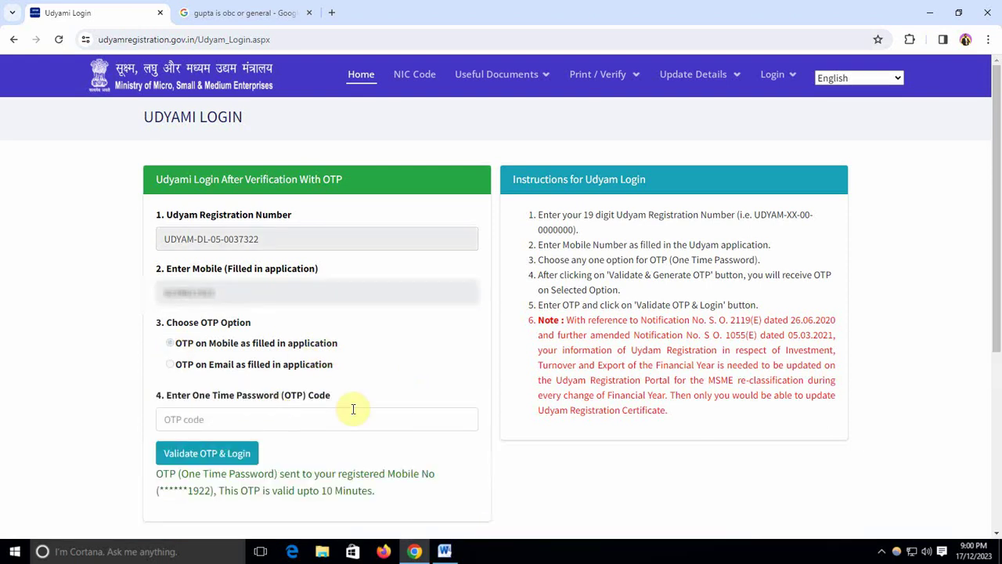
pyautogui.click(328, 418)
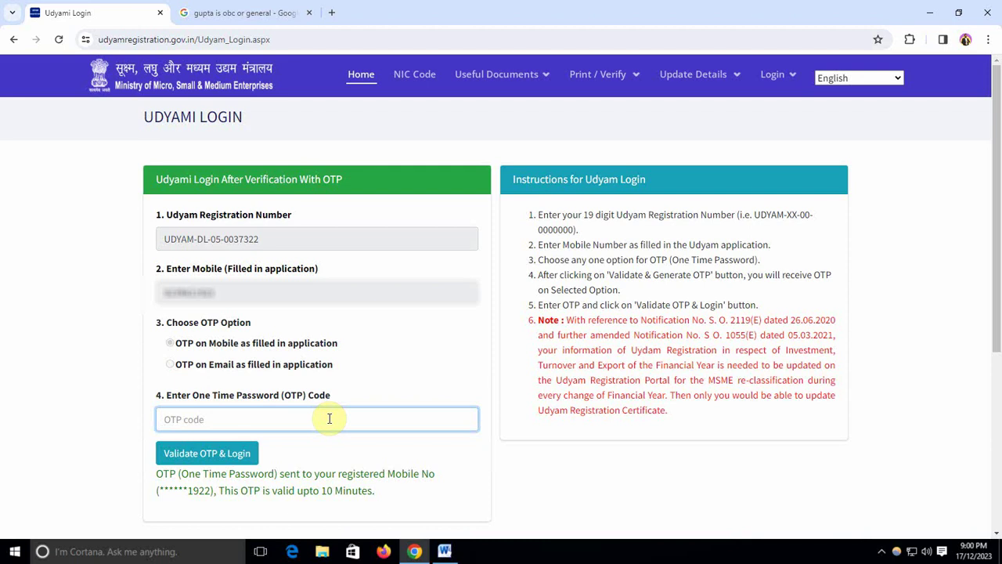
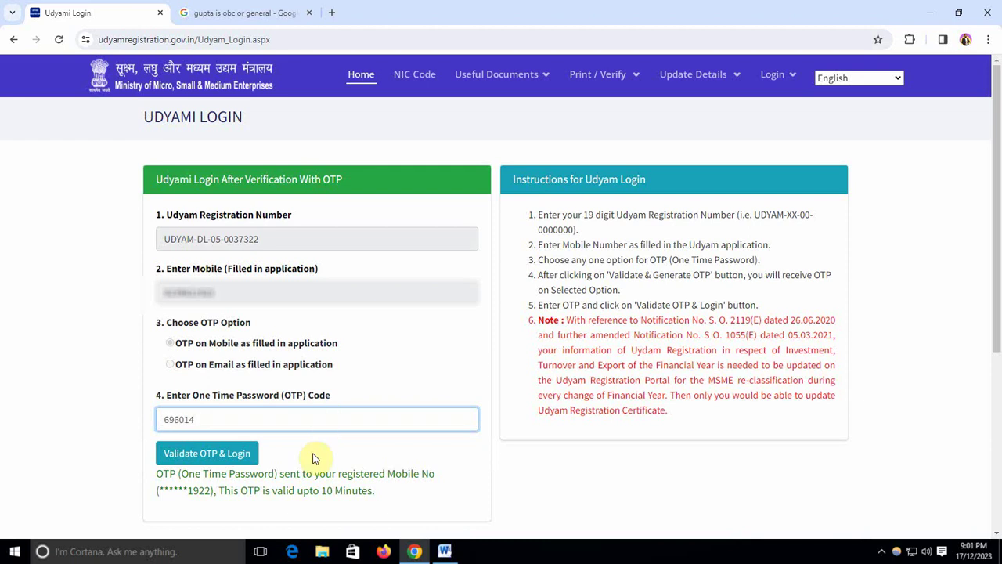
pyautogui.click(208, 452)
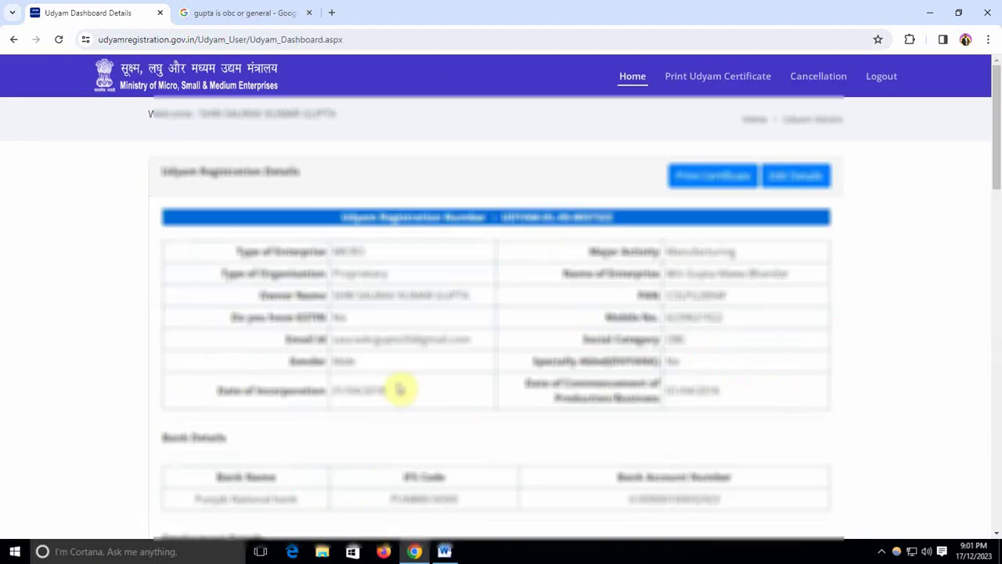
pyautogui.scroll(-4, 723, 331)
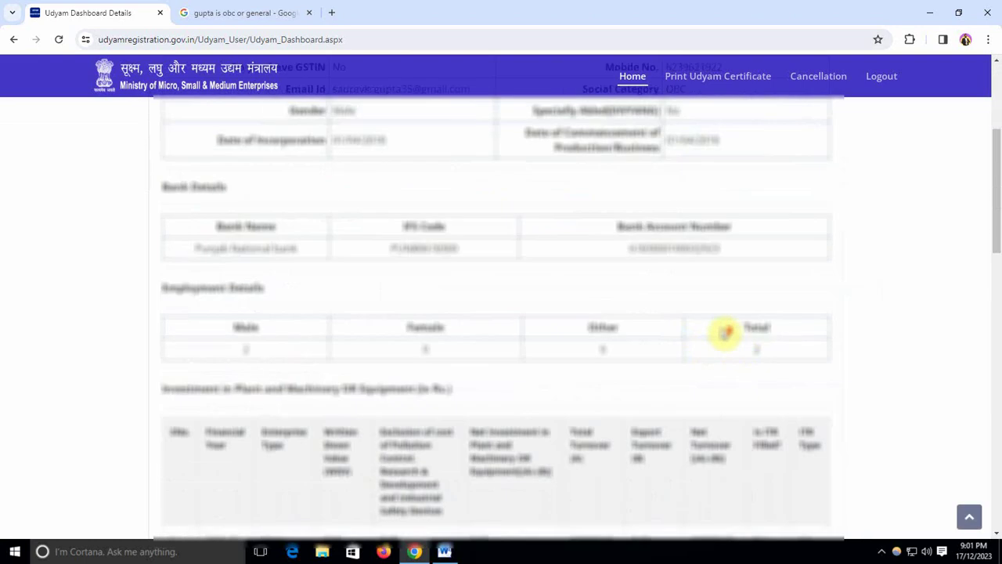
pyautogui.scroll(4, 723, 332)
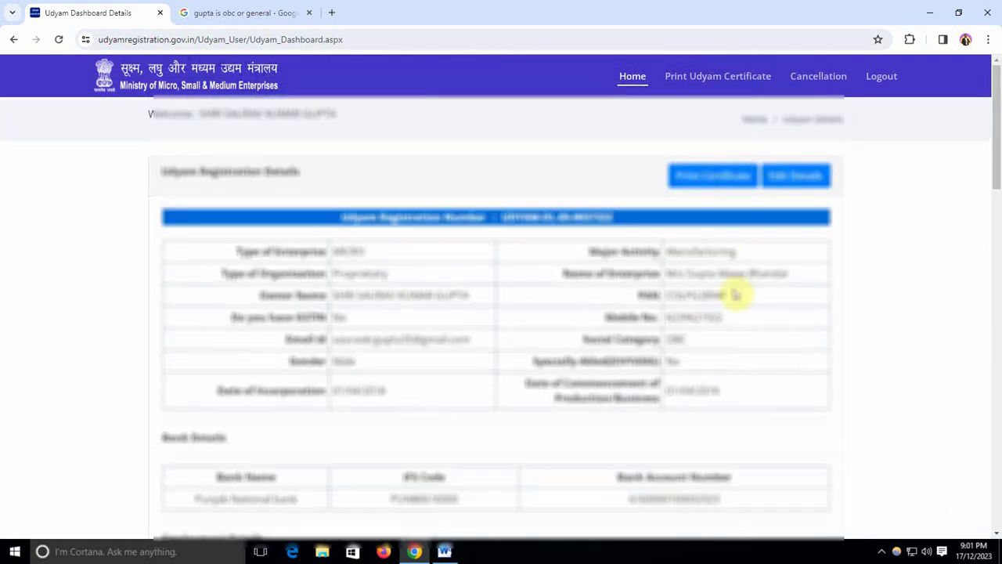
pyautogui.scroll(-20, 736, 294)
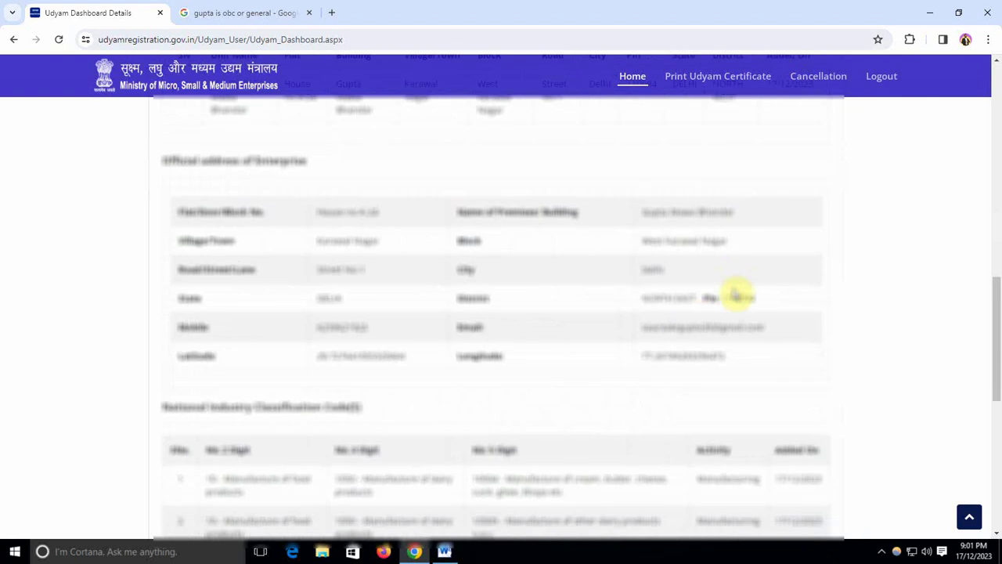
pyautogui.scroll(2, 735, 292)
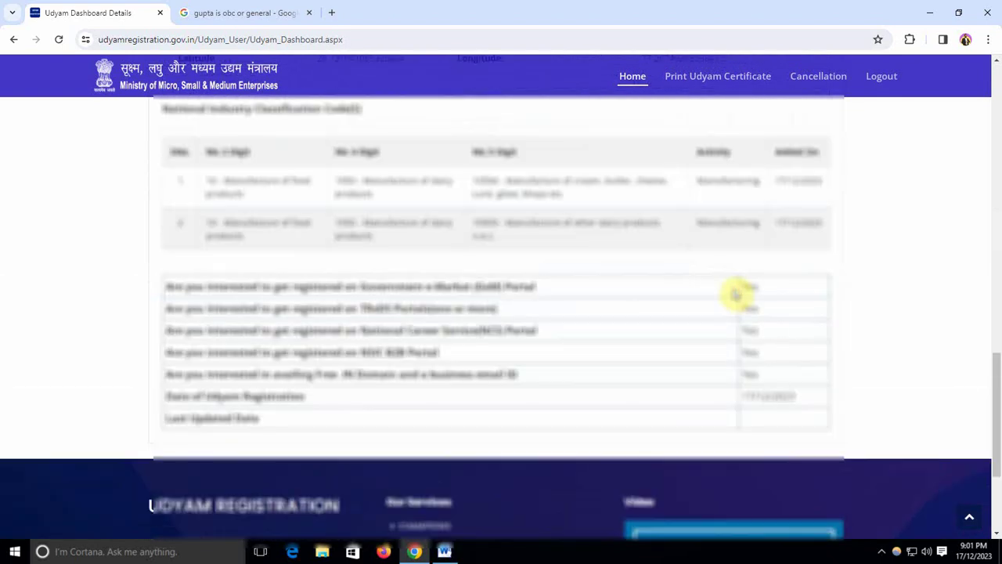
pyautogui.scroll(18, 735, 294)
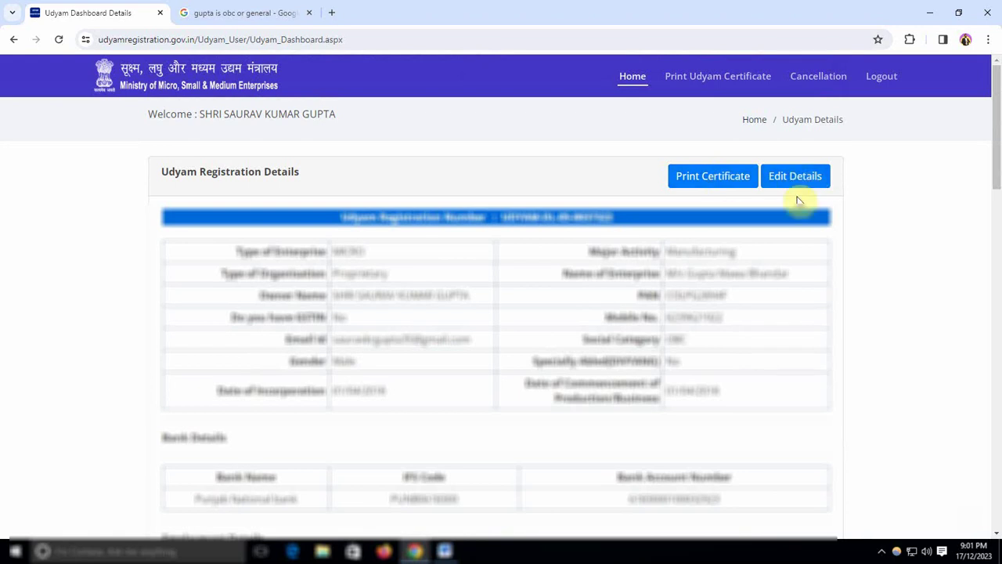
# Open the Udyam Registration Certificate from the dashboard and look over its Micro, Manufacturing and OBC details
pyautogui.click(717, 180)
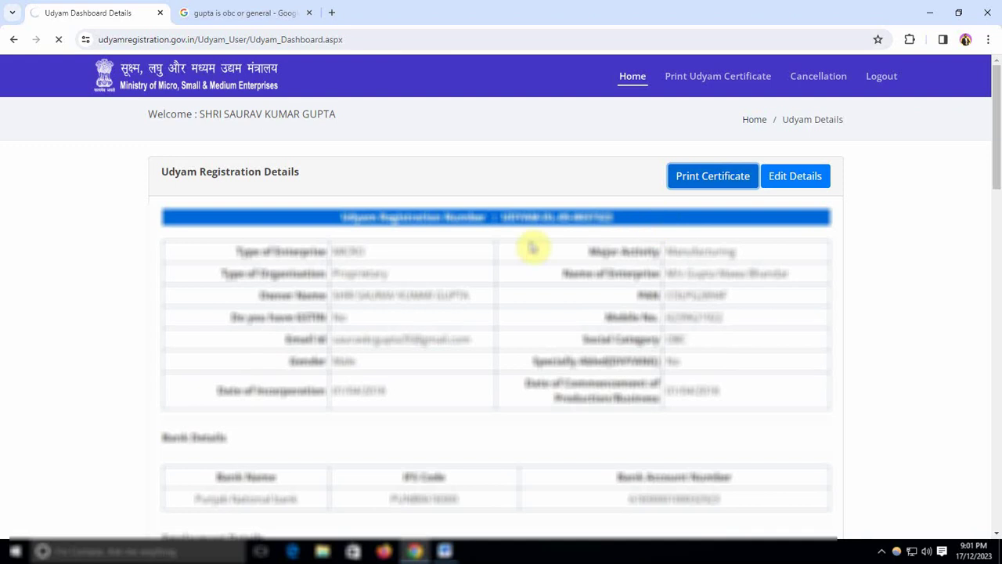
pyautogui.scroll(-4, 542, 282)
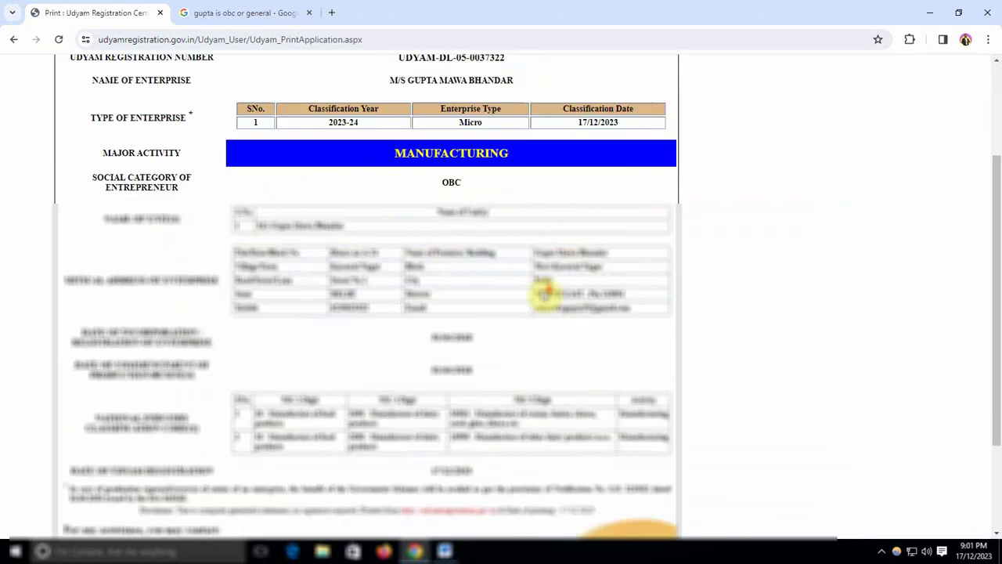
pyautogui.scroll(4, 543, 293)
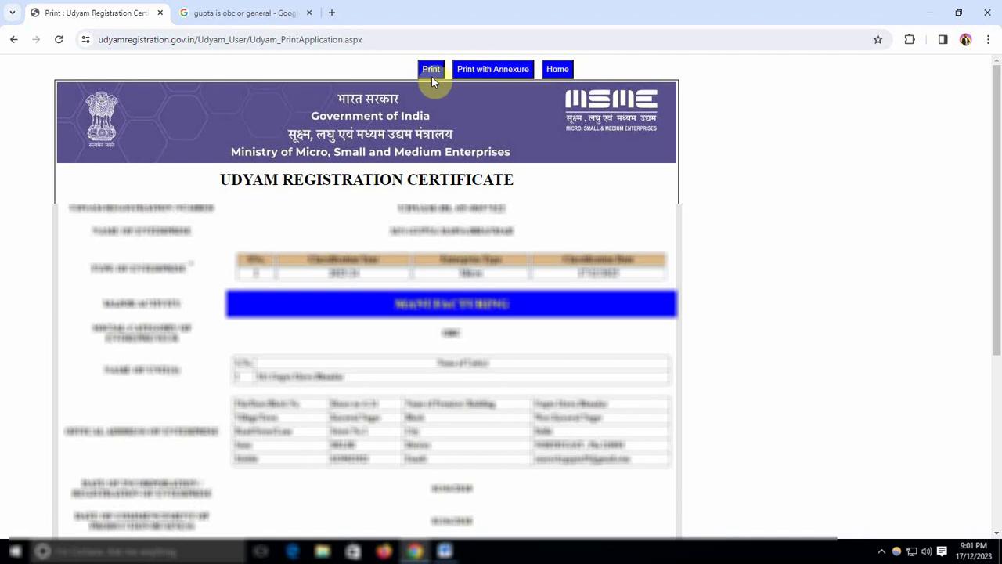
pyautogui.scroll(-5, 468, 254)
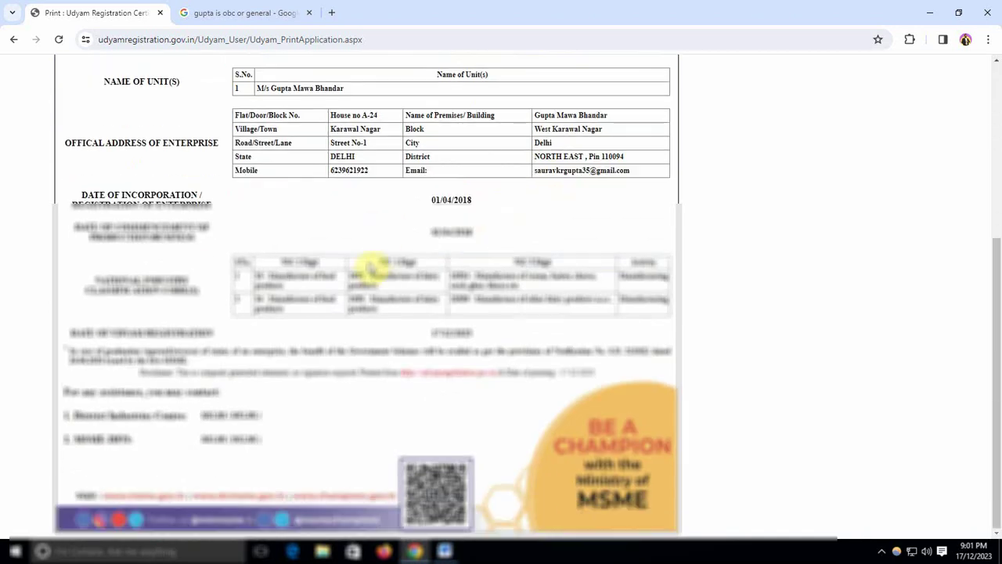
pyautogui.scroll(5, 380, 266)
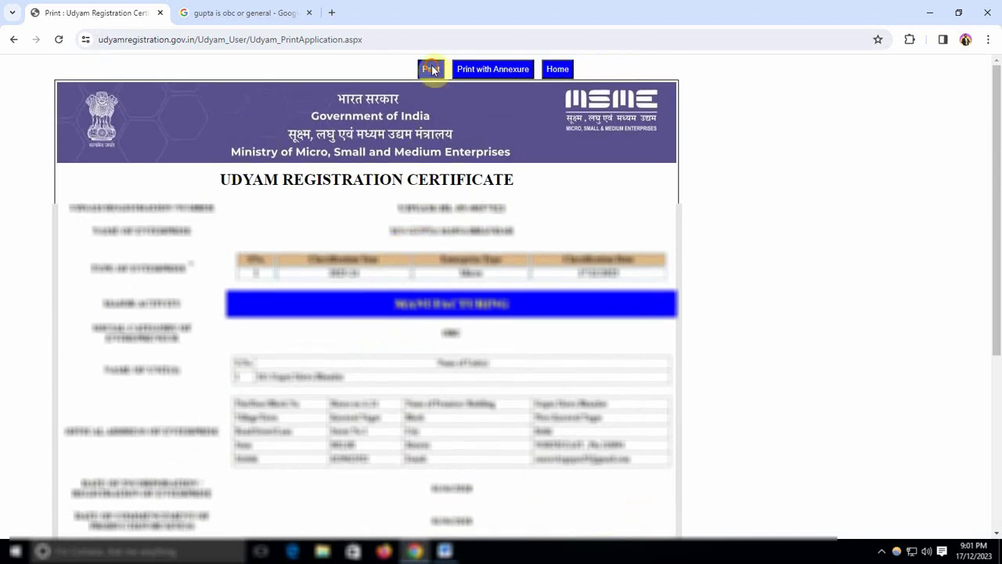
# Preview printing the certificate with Save as PDF as the destination, then close the preview
pyautogui.click(431, 69)
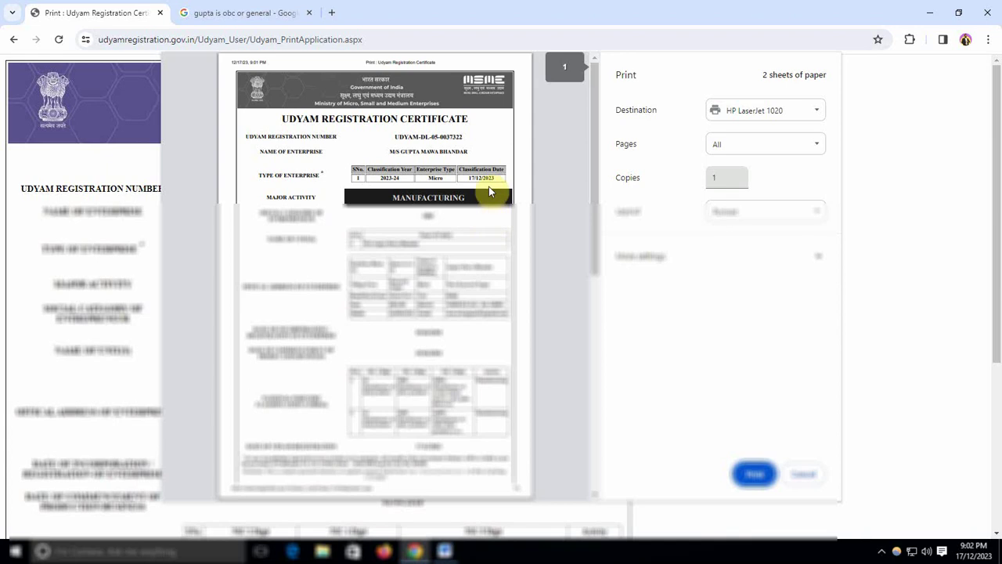
pyautogui.click(740, 114)
pyautogui.click(744, 148)
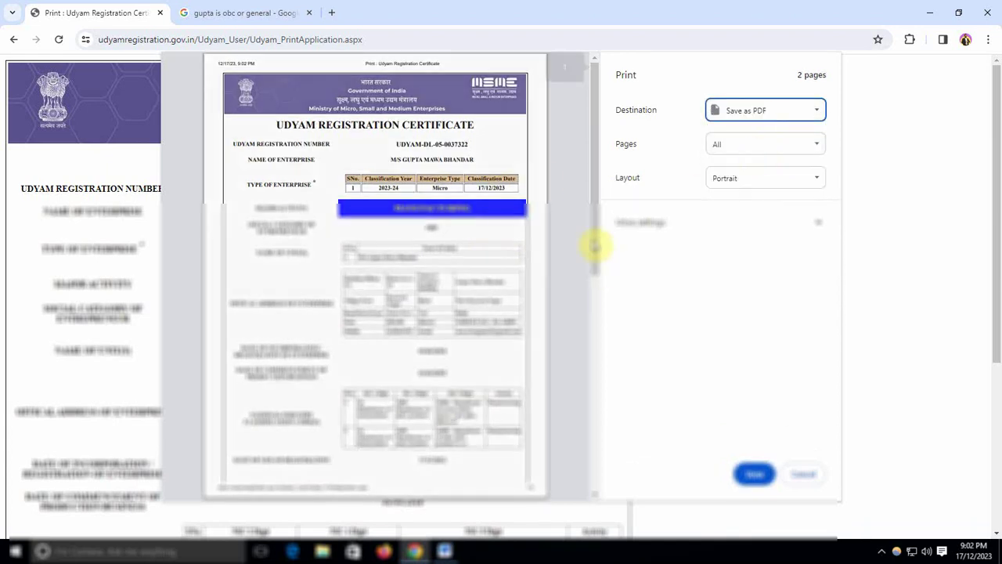
pyautogui.scroll(-6, 509, 253)
pyautogui.scroll(3, 507, 259)
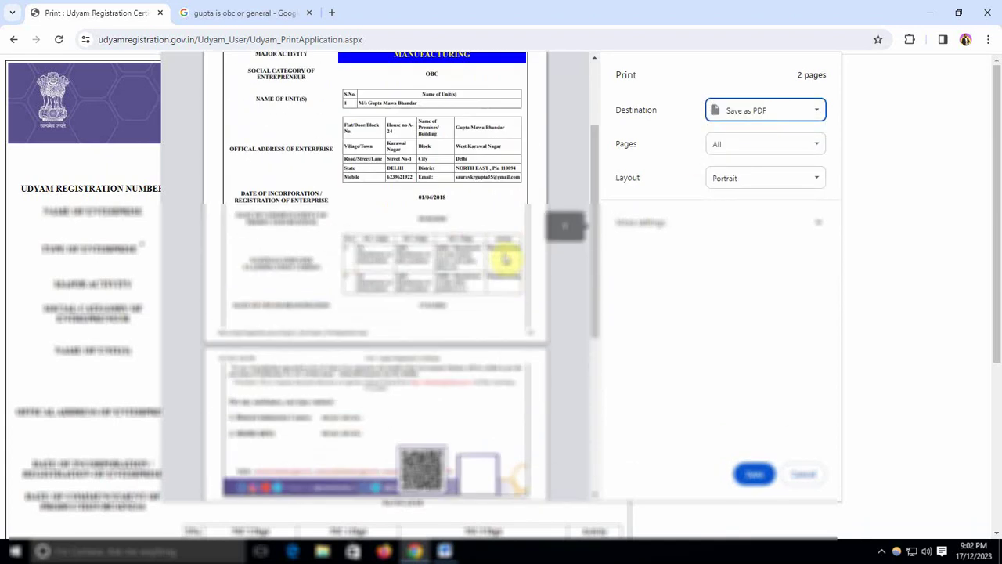
pyautogui.scroll(3, 509, 253)
pyautogui.press('Escape')
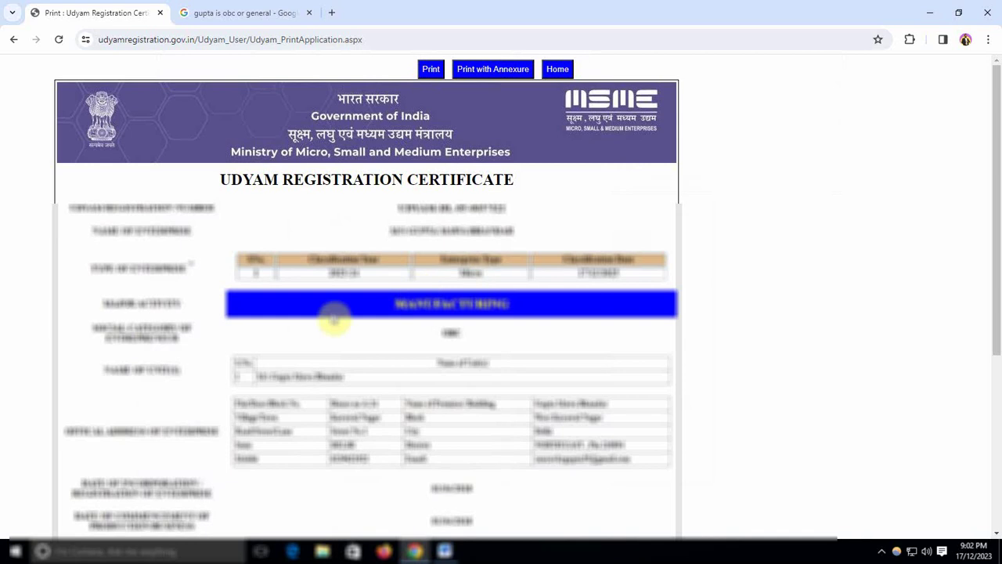
# Preview the certificate with its annexure, then cancel printing and return to the certificate page
pyautogui.click(491, 70)
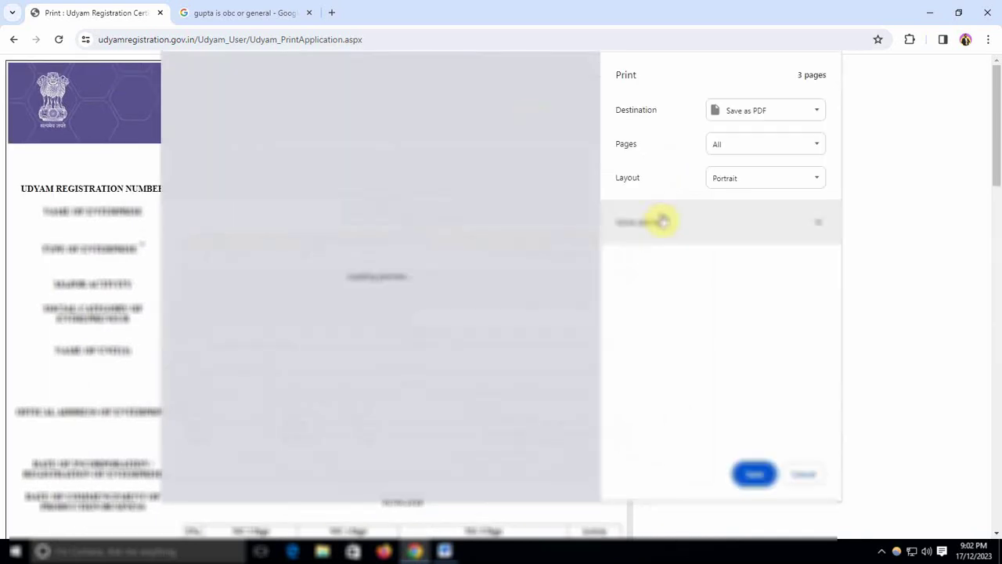
pyautogui.scroll(-10, 545, 226)
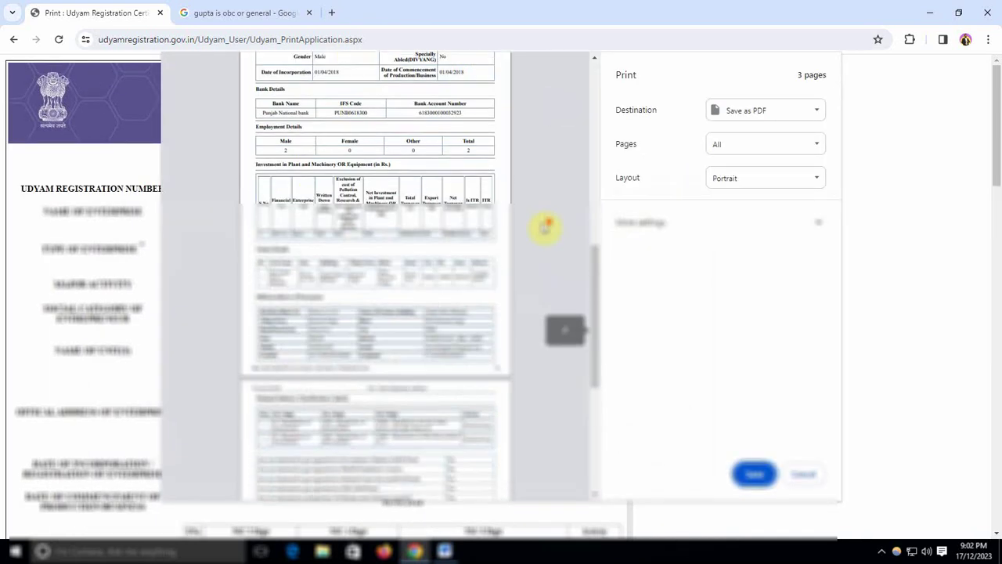
pyautogui.scroll(-3, 546, 227)
pyautogui.scroll(6, 510, 226)
pyautogui.scroll(-1, 428, 391)
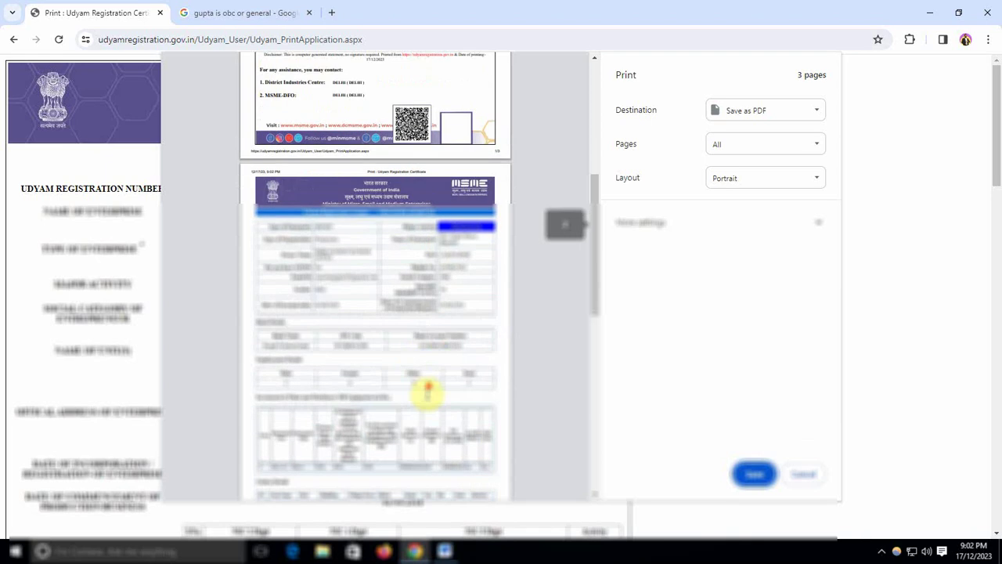
pyautogui.scroll(-10, 428, 391)
pyautogui.click(800, 474)
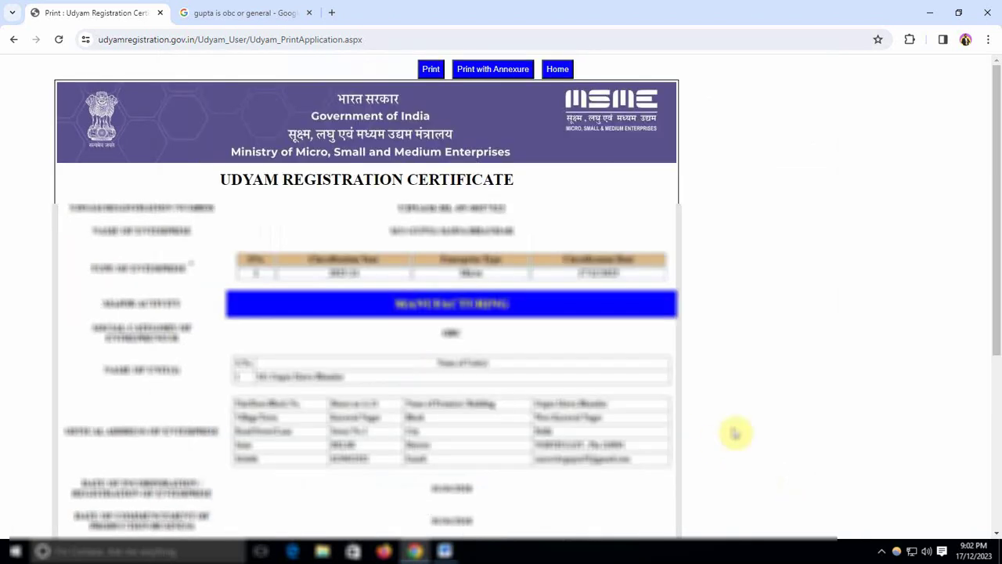
pyautogui.scroll(-2, 526, 284)
pyautogui.scroll(2, 537, 329)
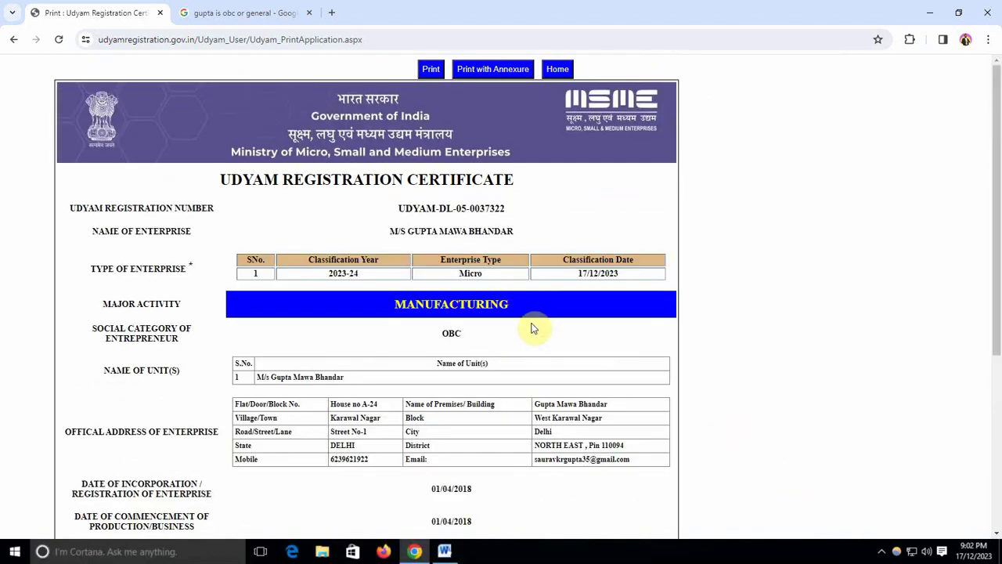
pyautogui.scroll(-1, 494, 313)
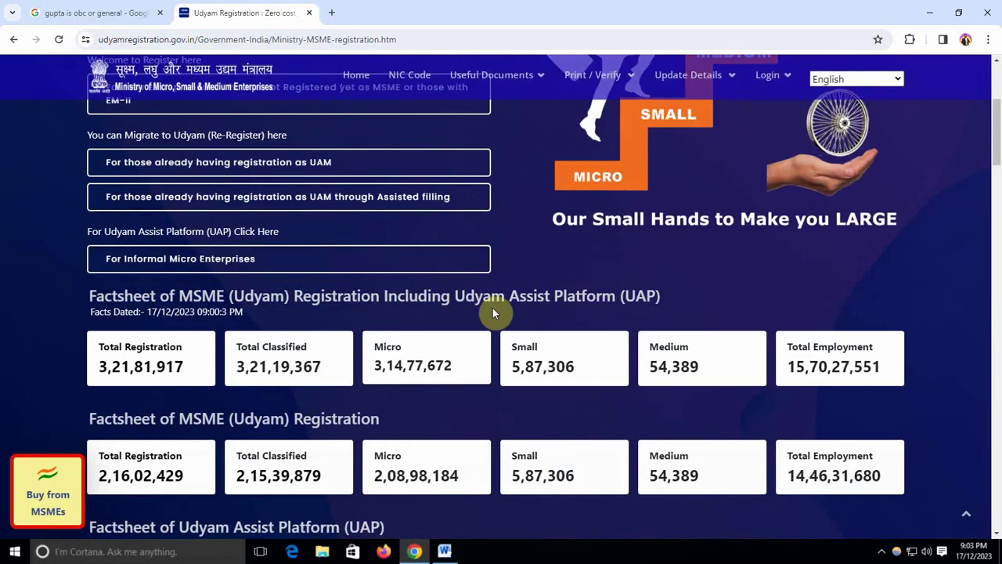
pyautogui.scroll(4, 550, 336)
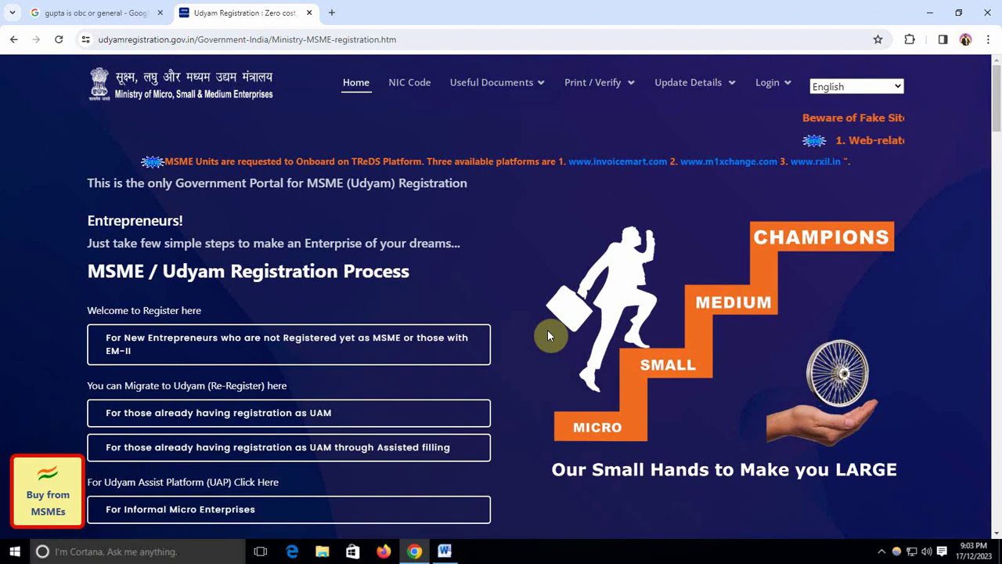